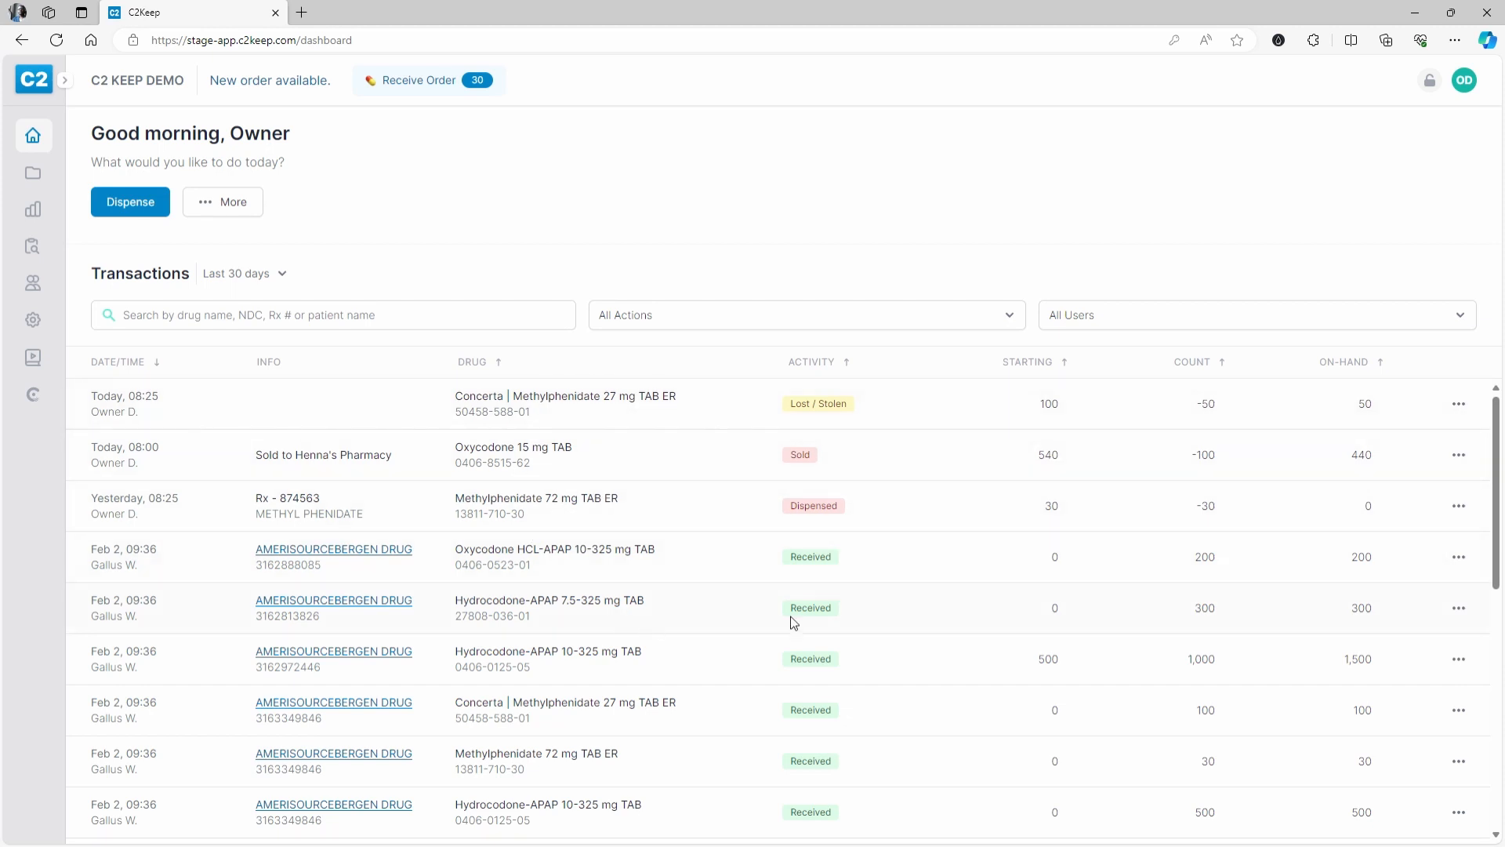
- Browse the transaction list and view the Concerta lost/stolen transaction's details
scroll(788, 621, "down", 5)
scroll(788, 623, "up", 5)
scroll(814, 428, "down", 3)
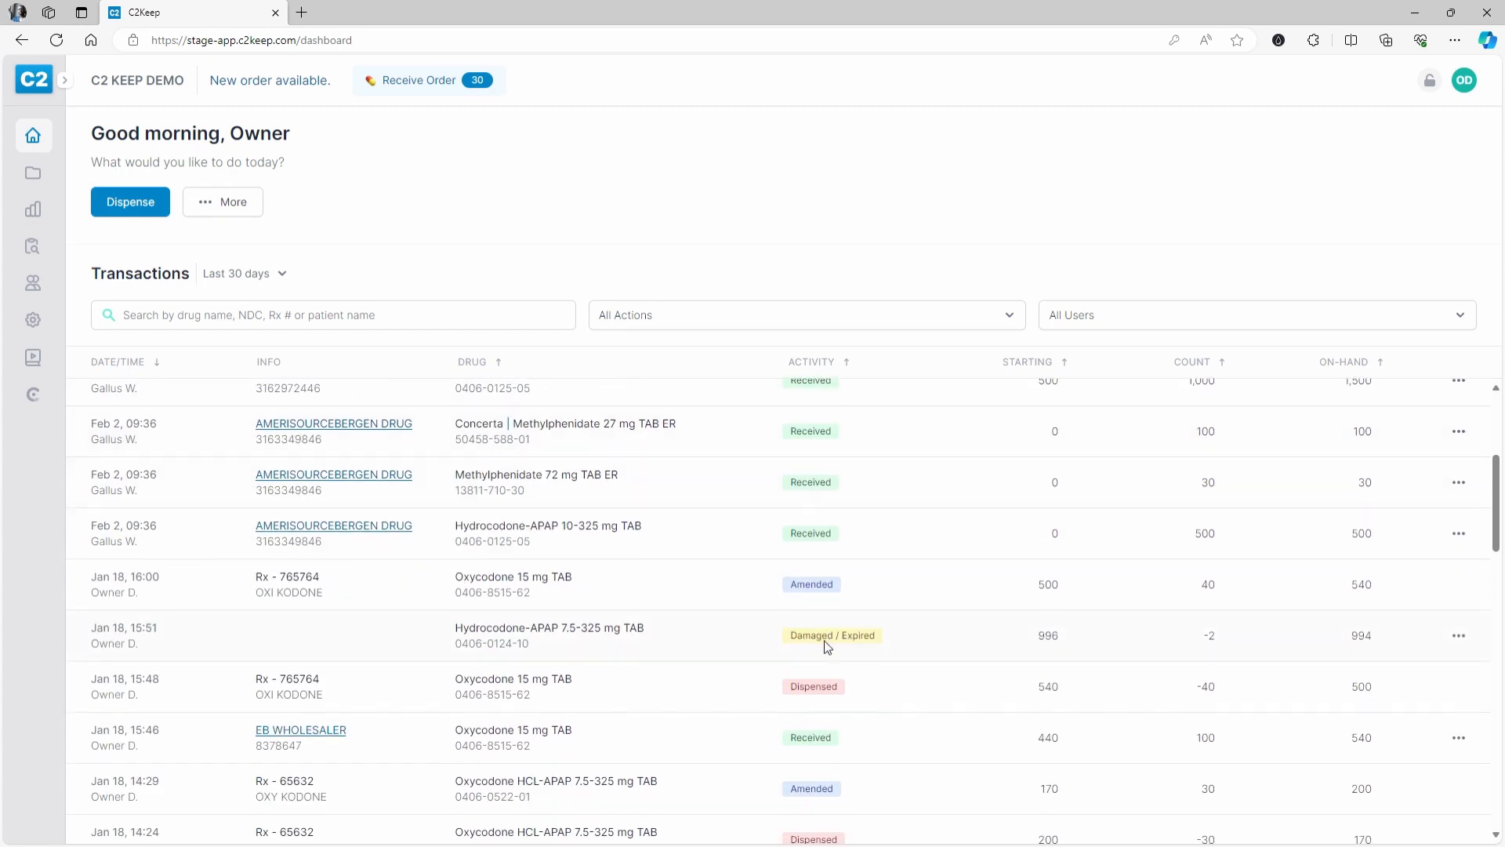
scroll(823, 635, "up", 3)
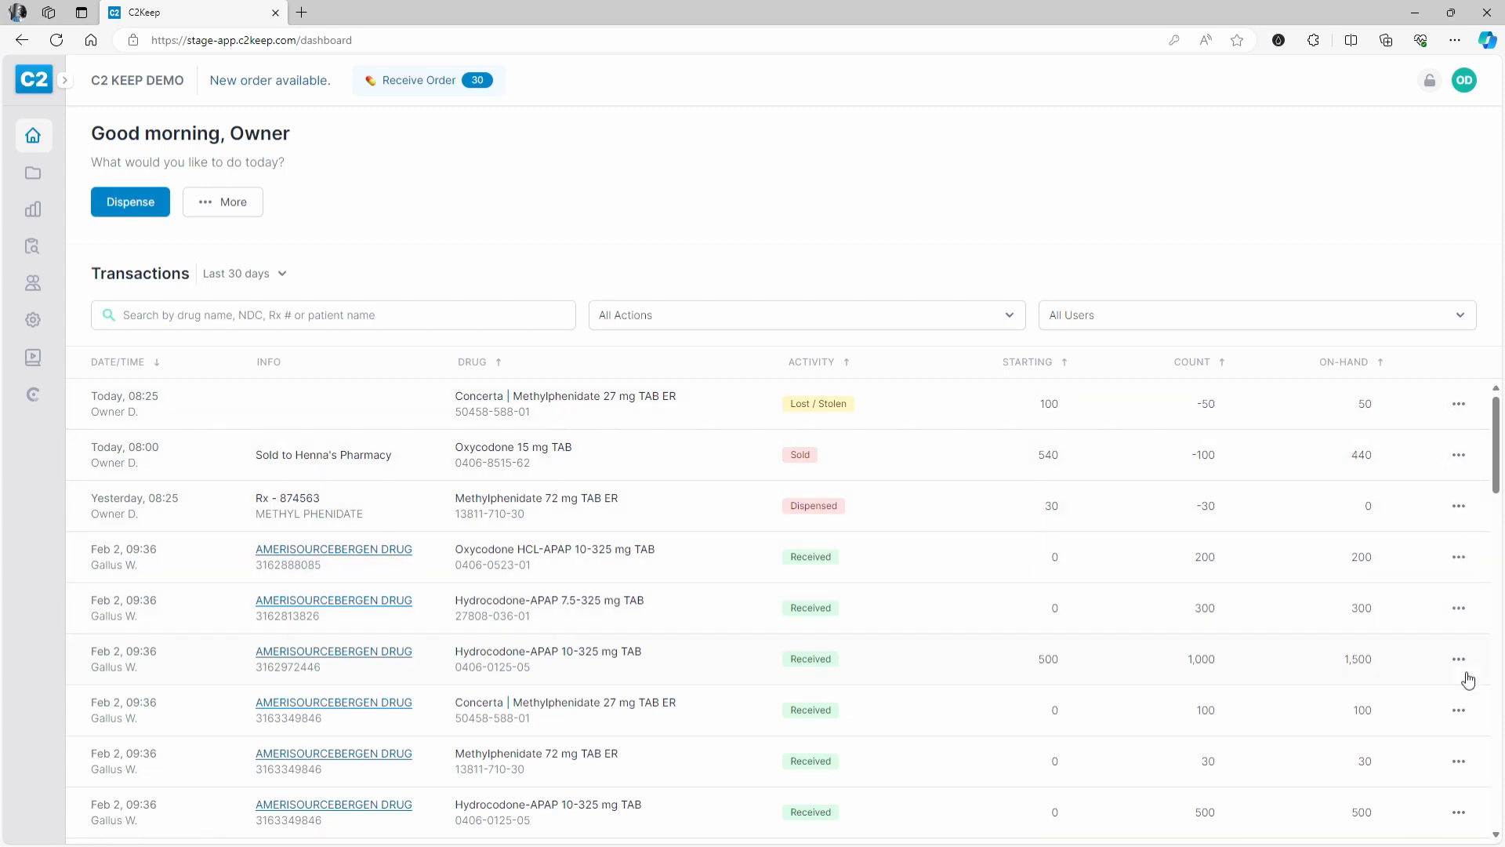
left_click(1459, 406)
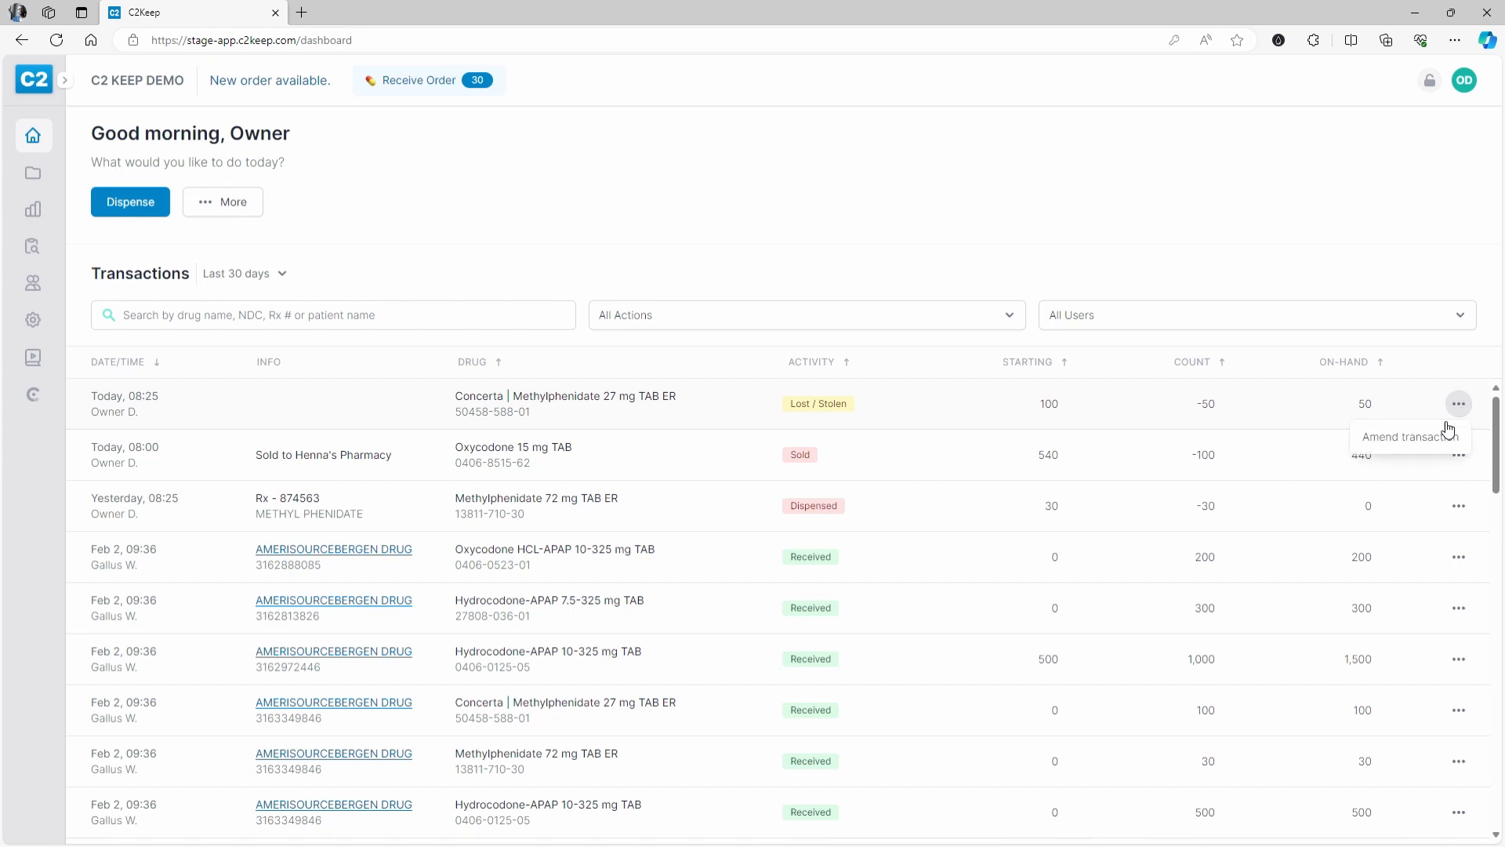
left_click(1405, 445)
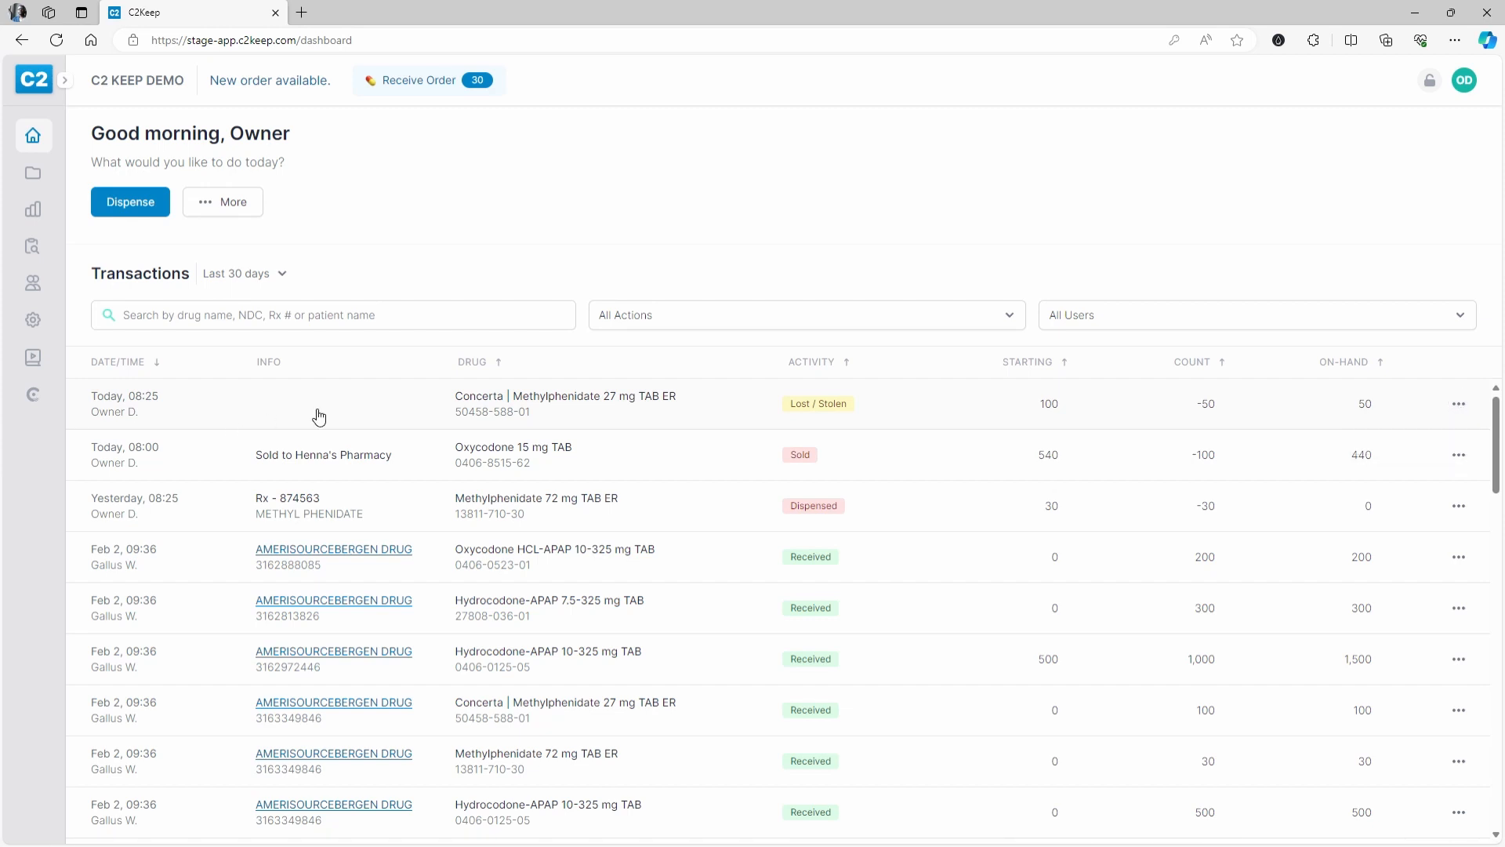
left_click(290, 407)
scroll(1129, 447, "down", 4)
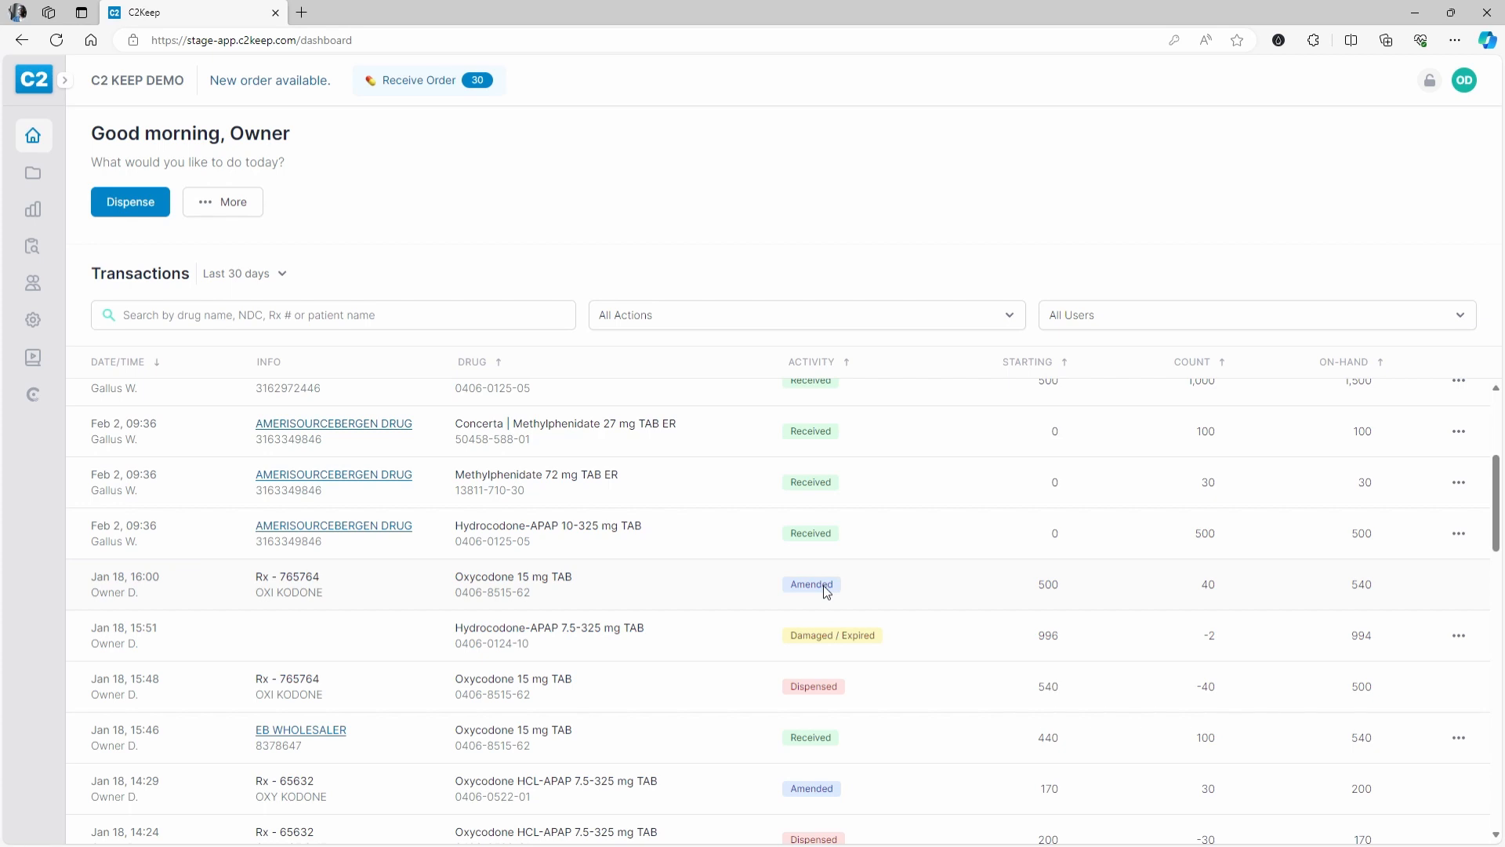
- Inspect the Jan 18 oxycodone dispense and its amended entry
left_click(723, 697)
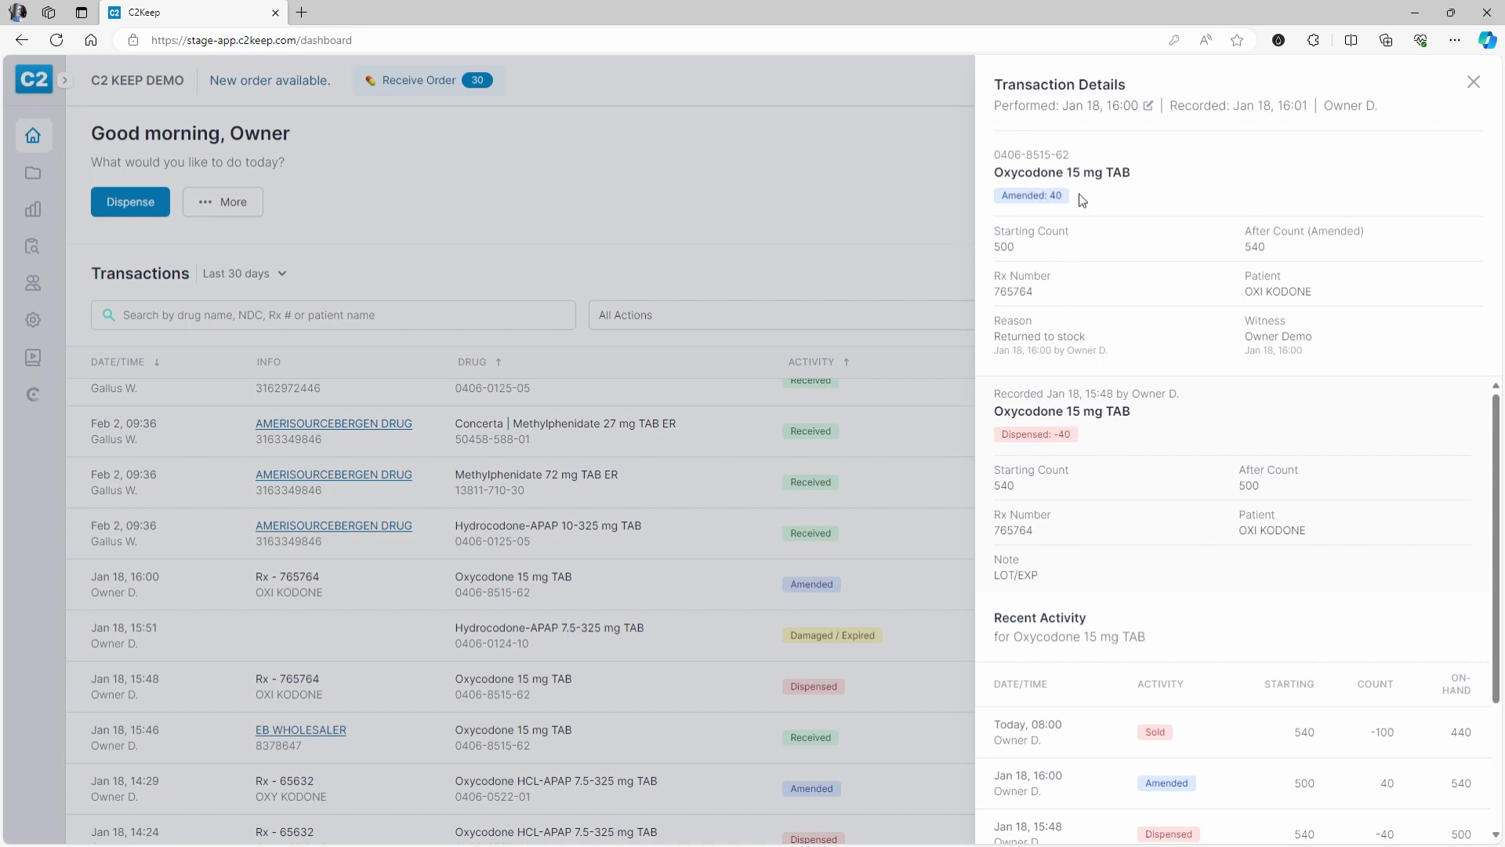
left_click_drag(993, 337, 1089, 351)
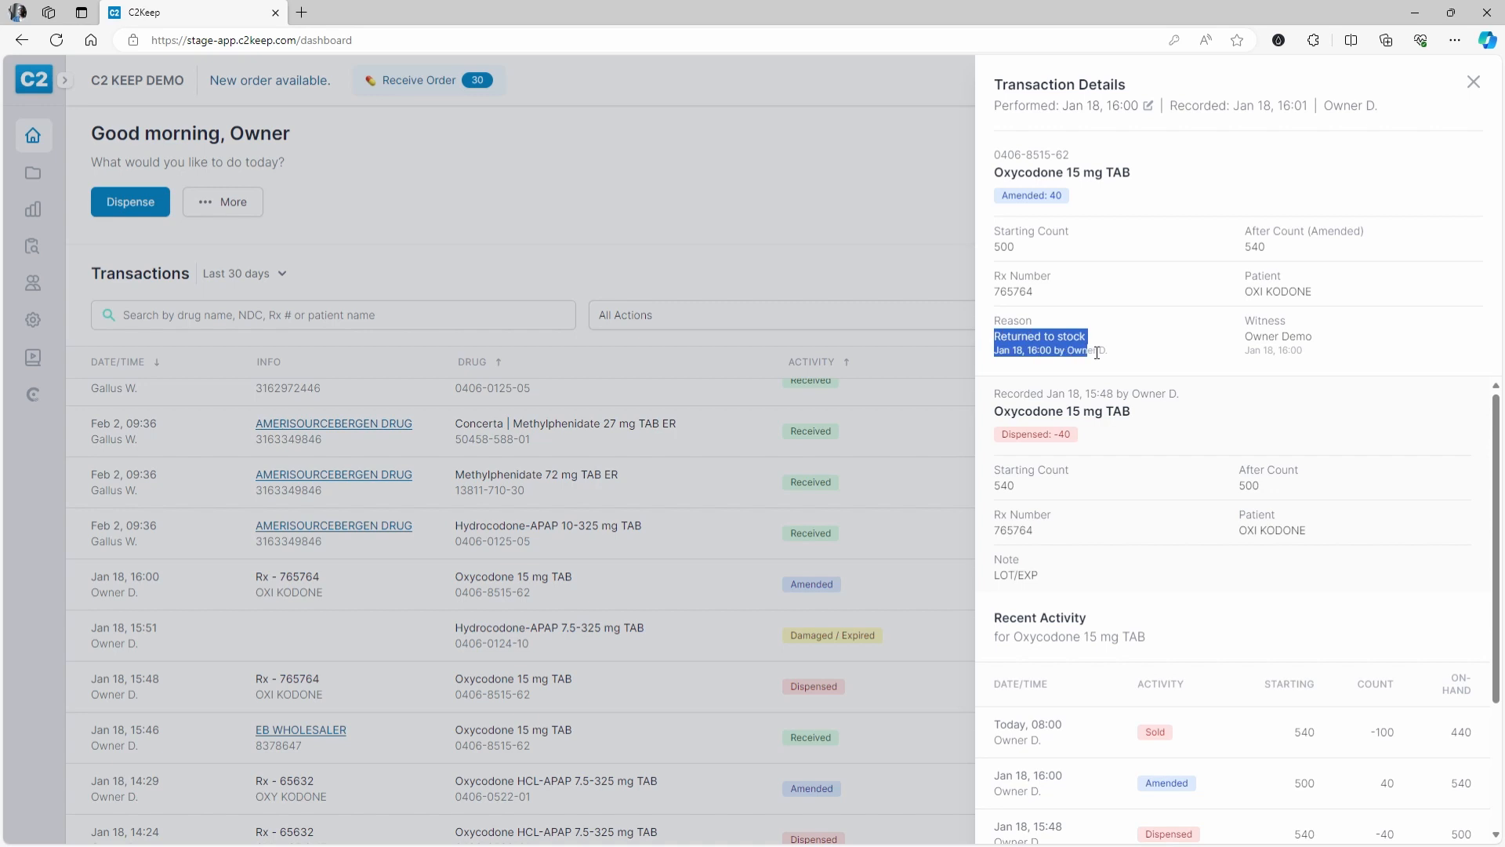
left_click(1121, 329)
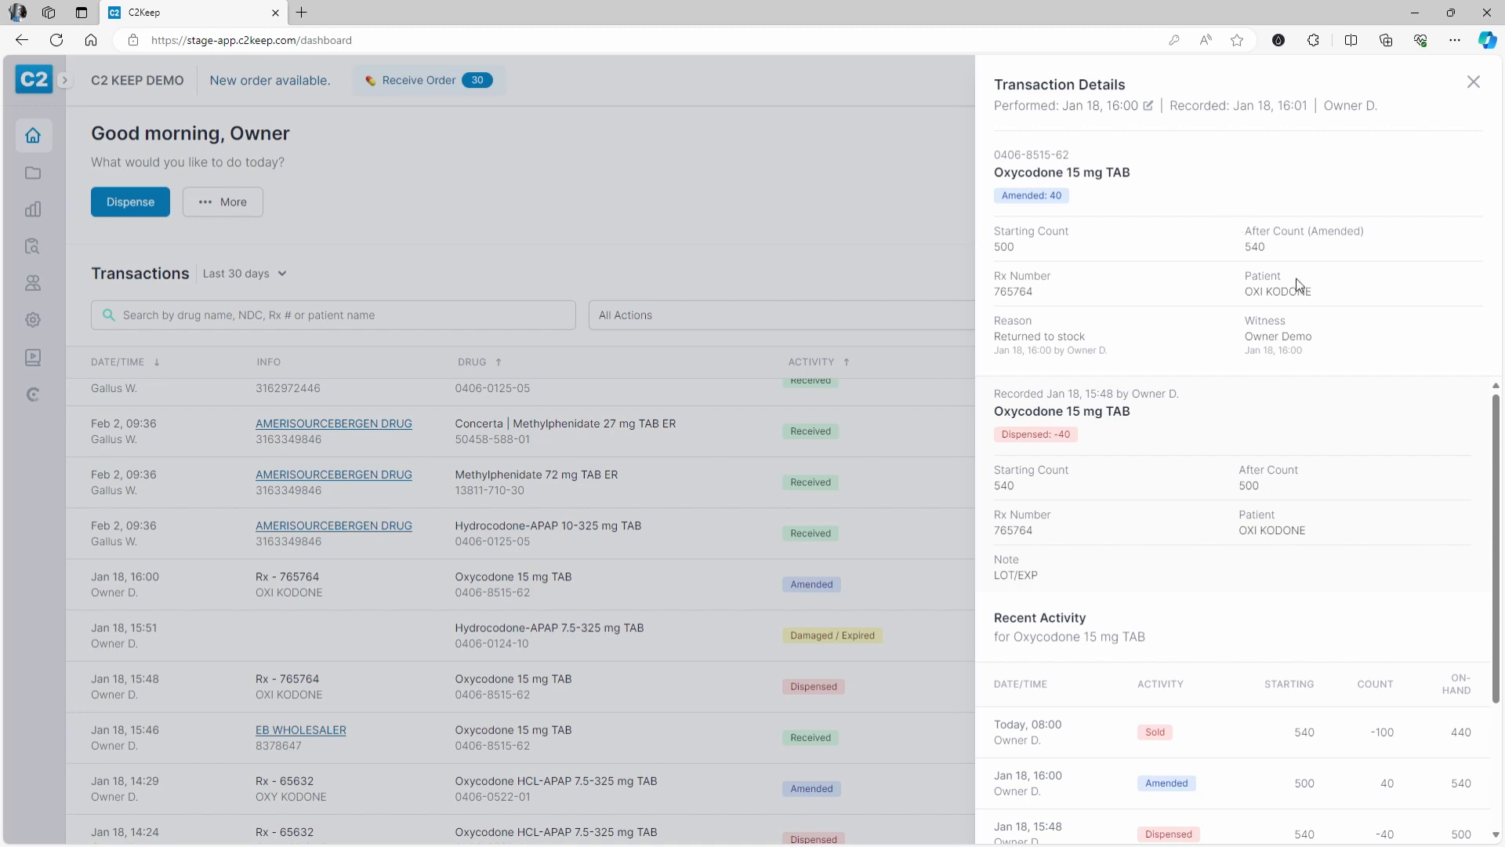
left_click(904, 577)
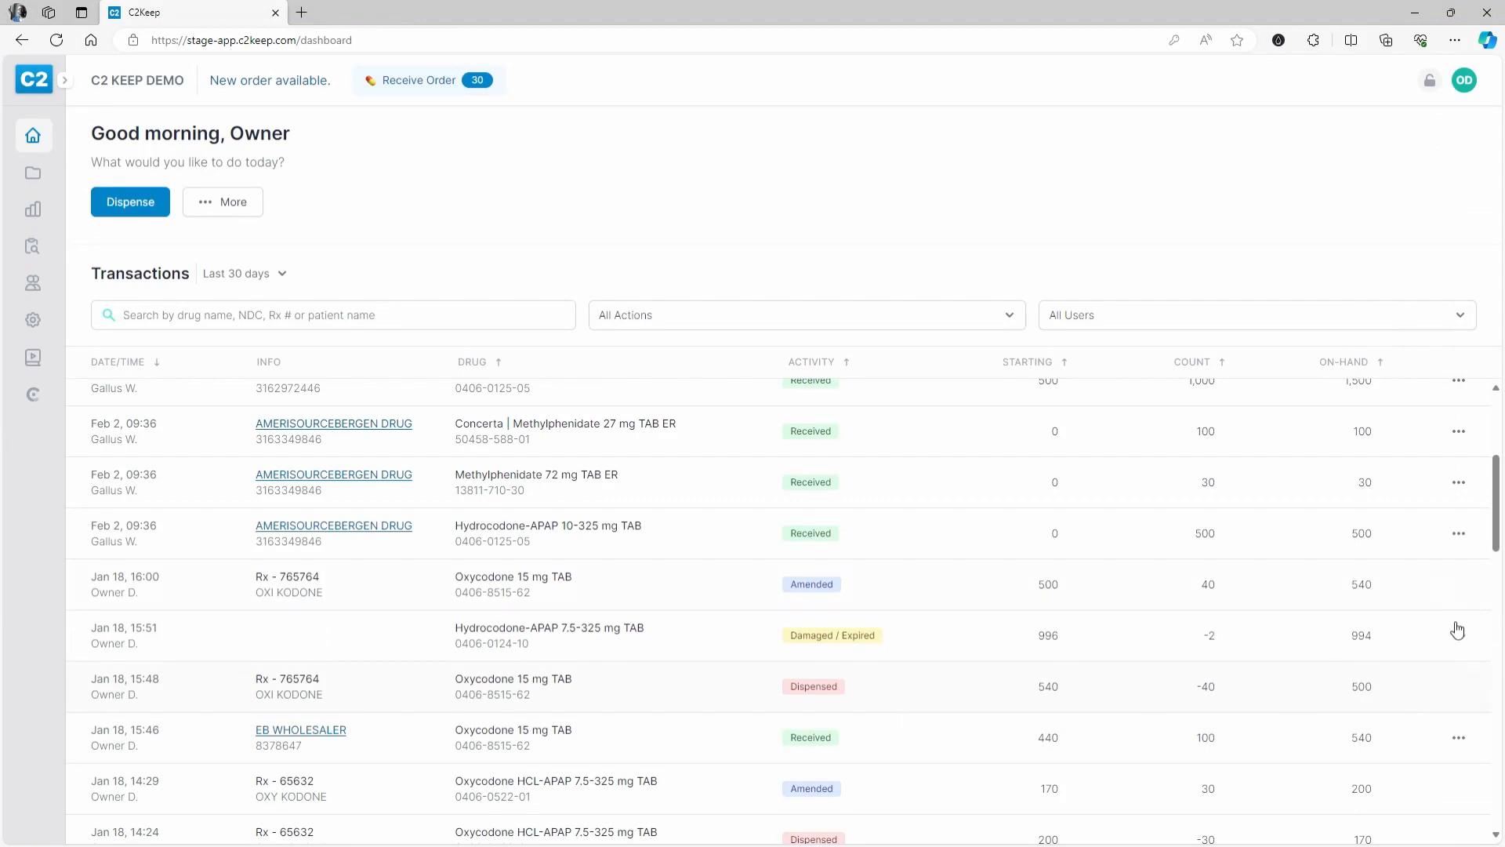
left_click(989, 589)
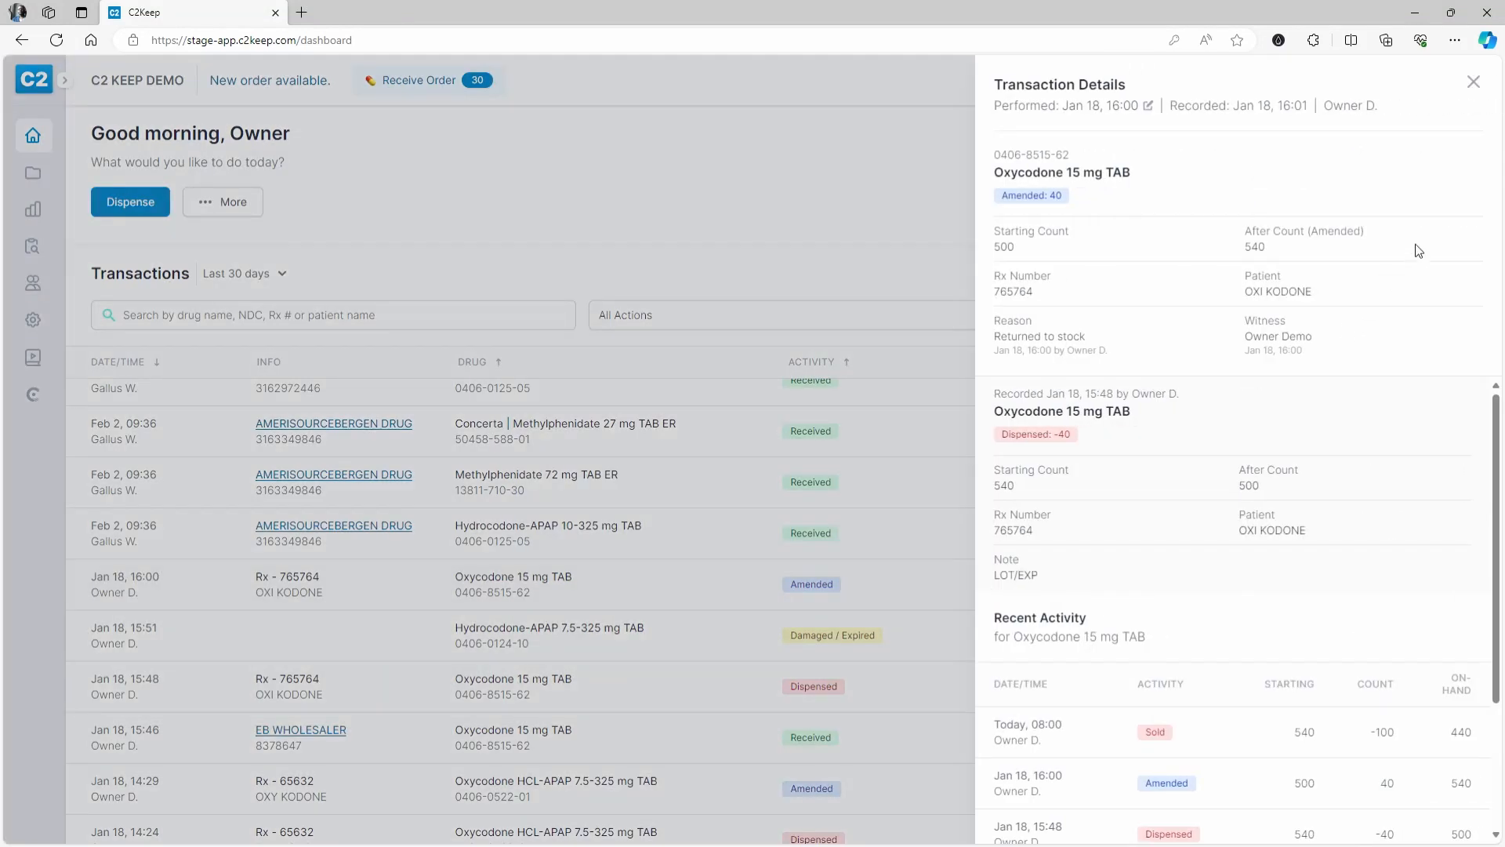
key("Escape")
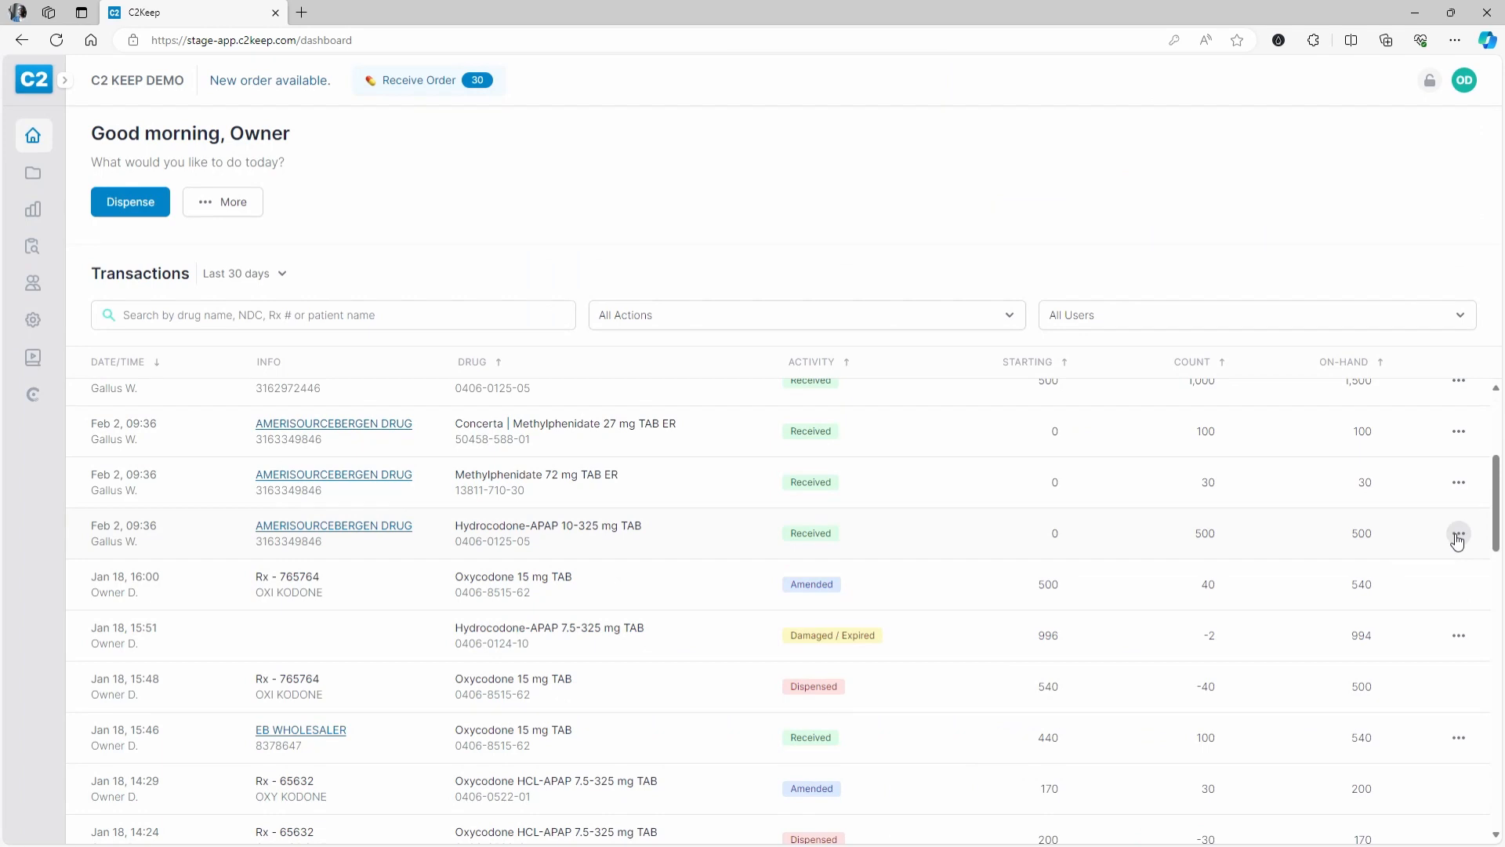
- Review the Concerta lost/stolen record and twice start, then abandon, an amendment without saving
scroll(1459, 498, "up", 3)
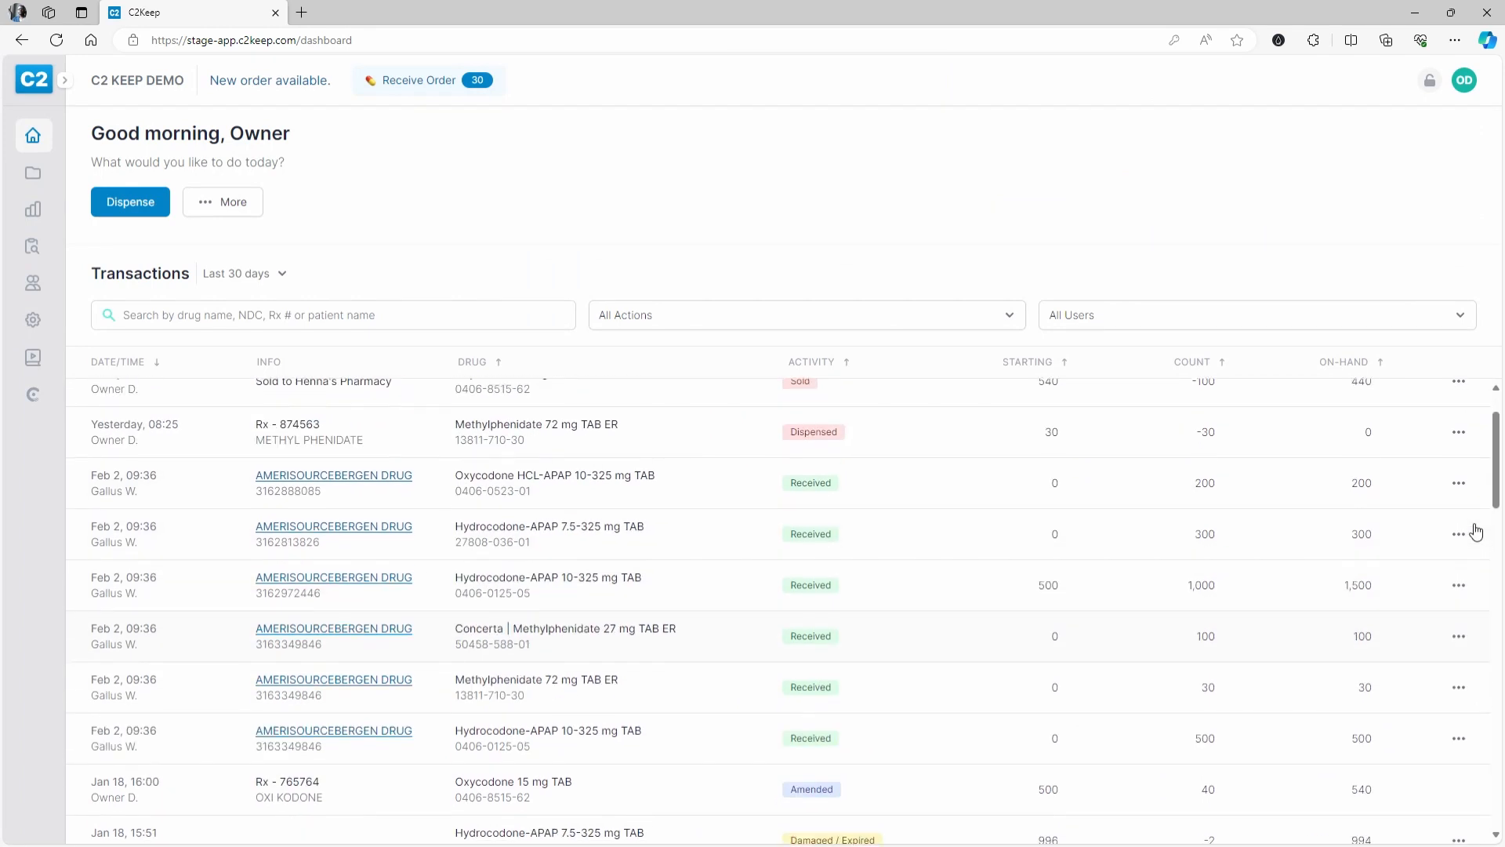
scroll(1466, 439, "up", 2)
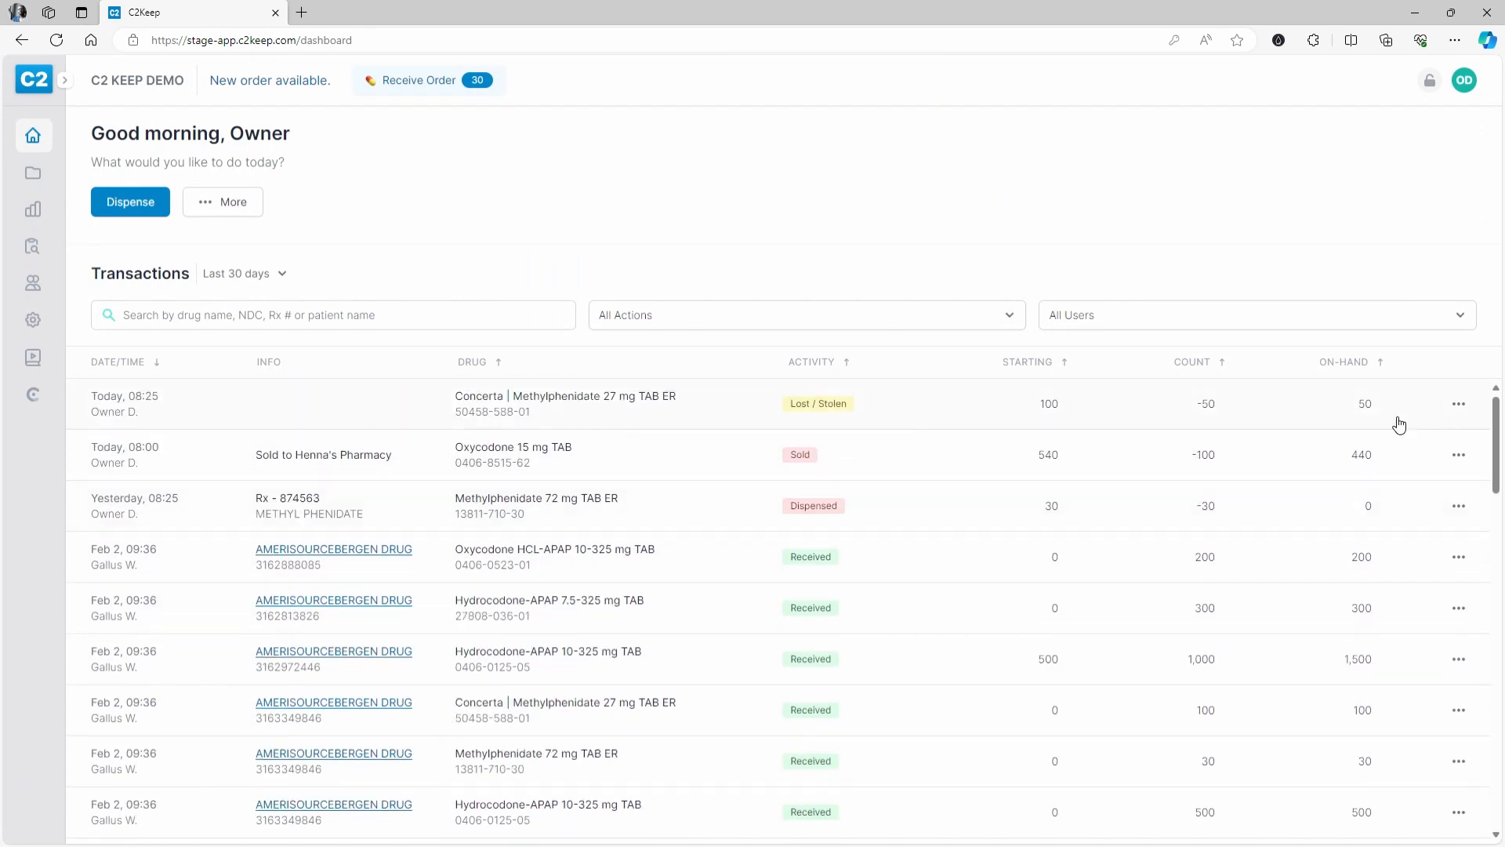
left_click(958, 416)
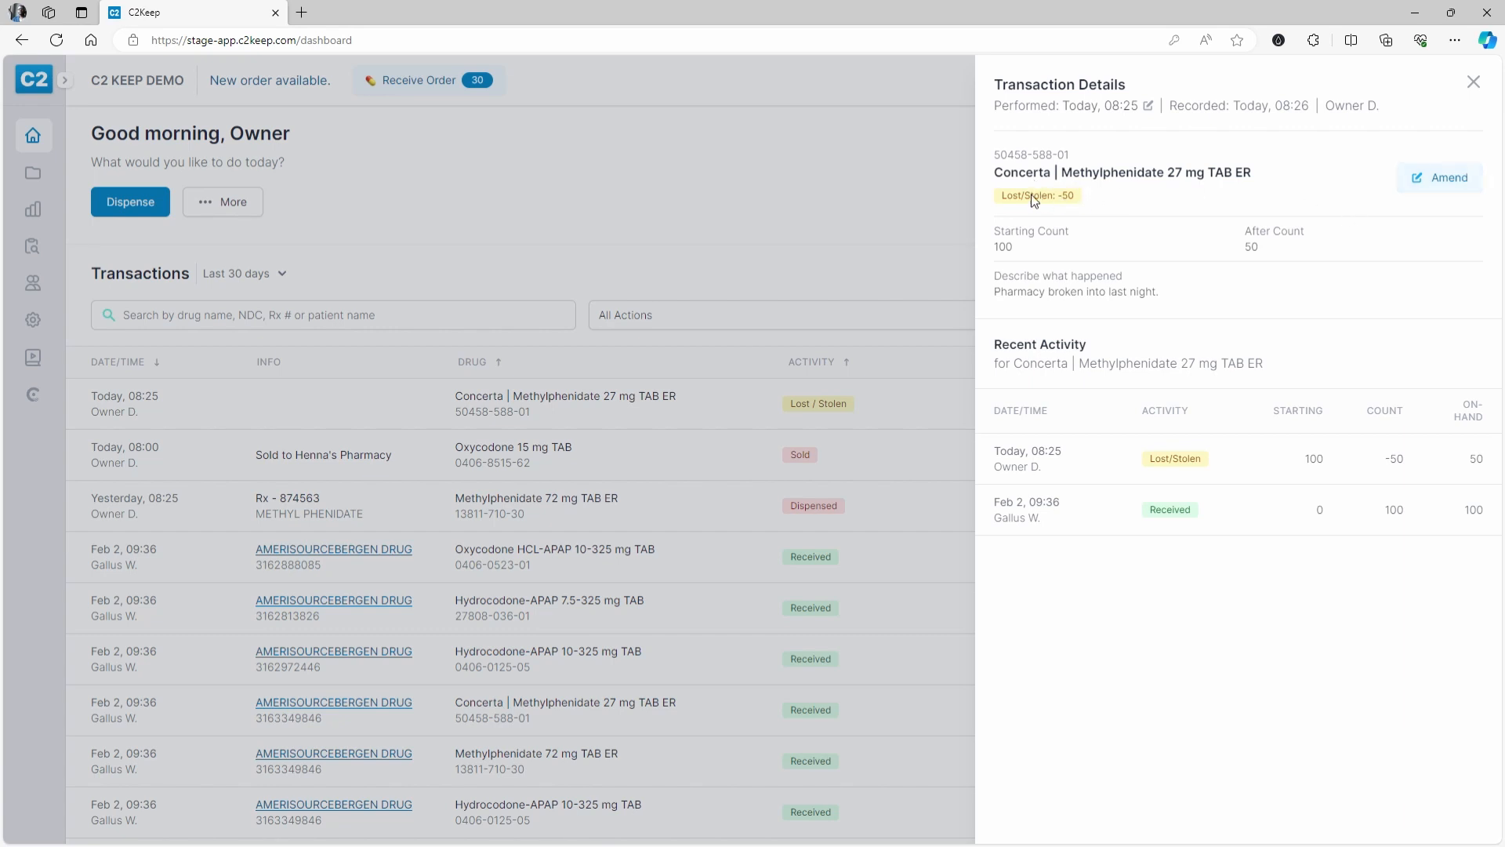
key("Escape")
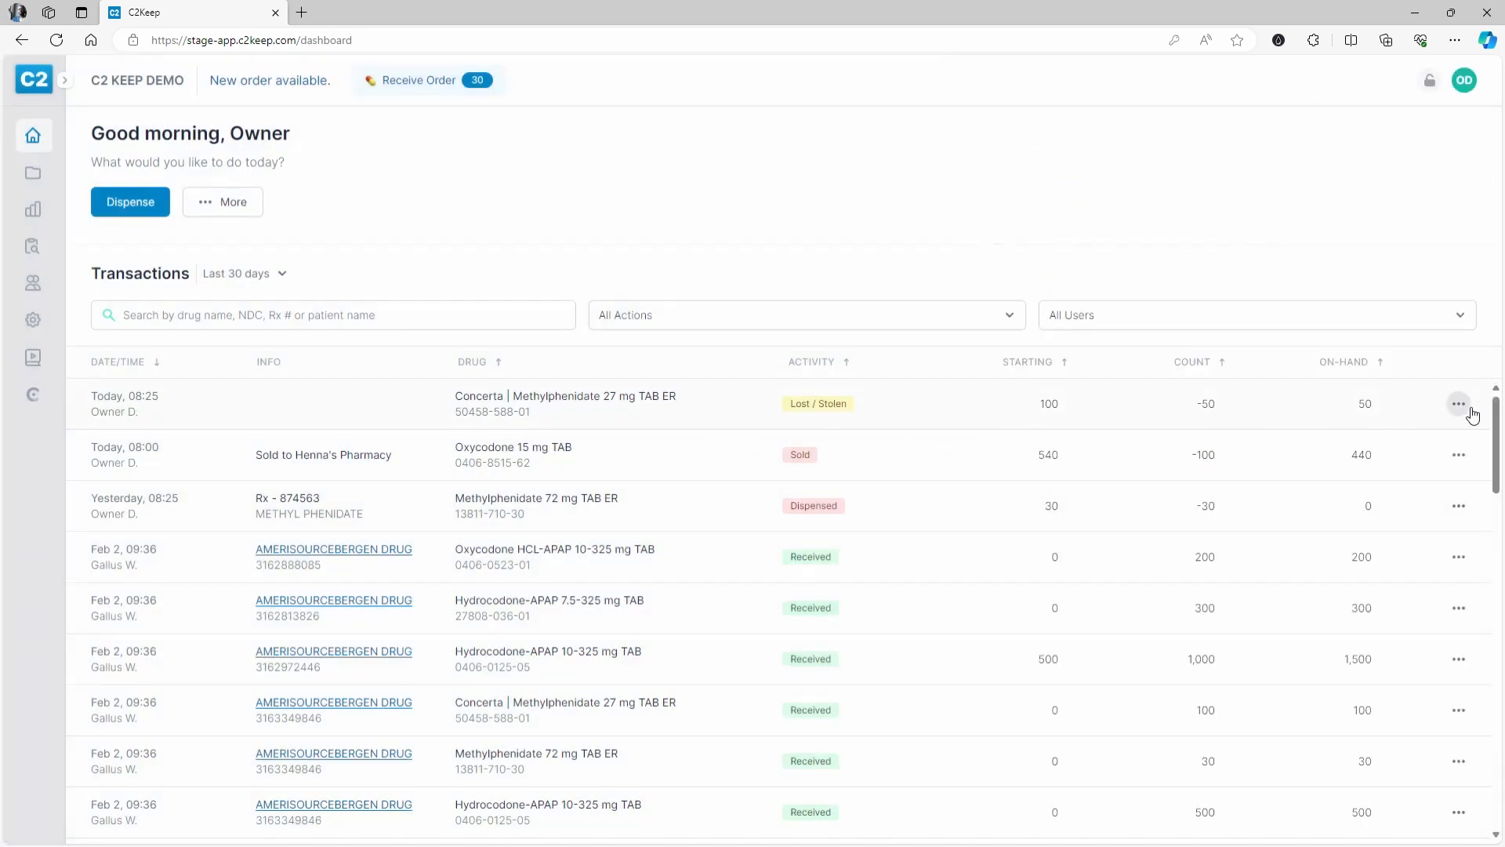
left_click(1457, 404)
left_click(1441, 450)
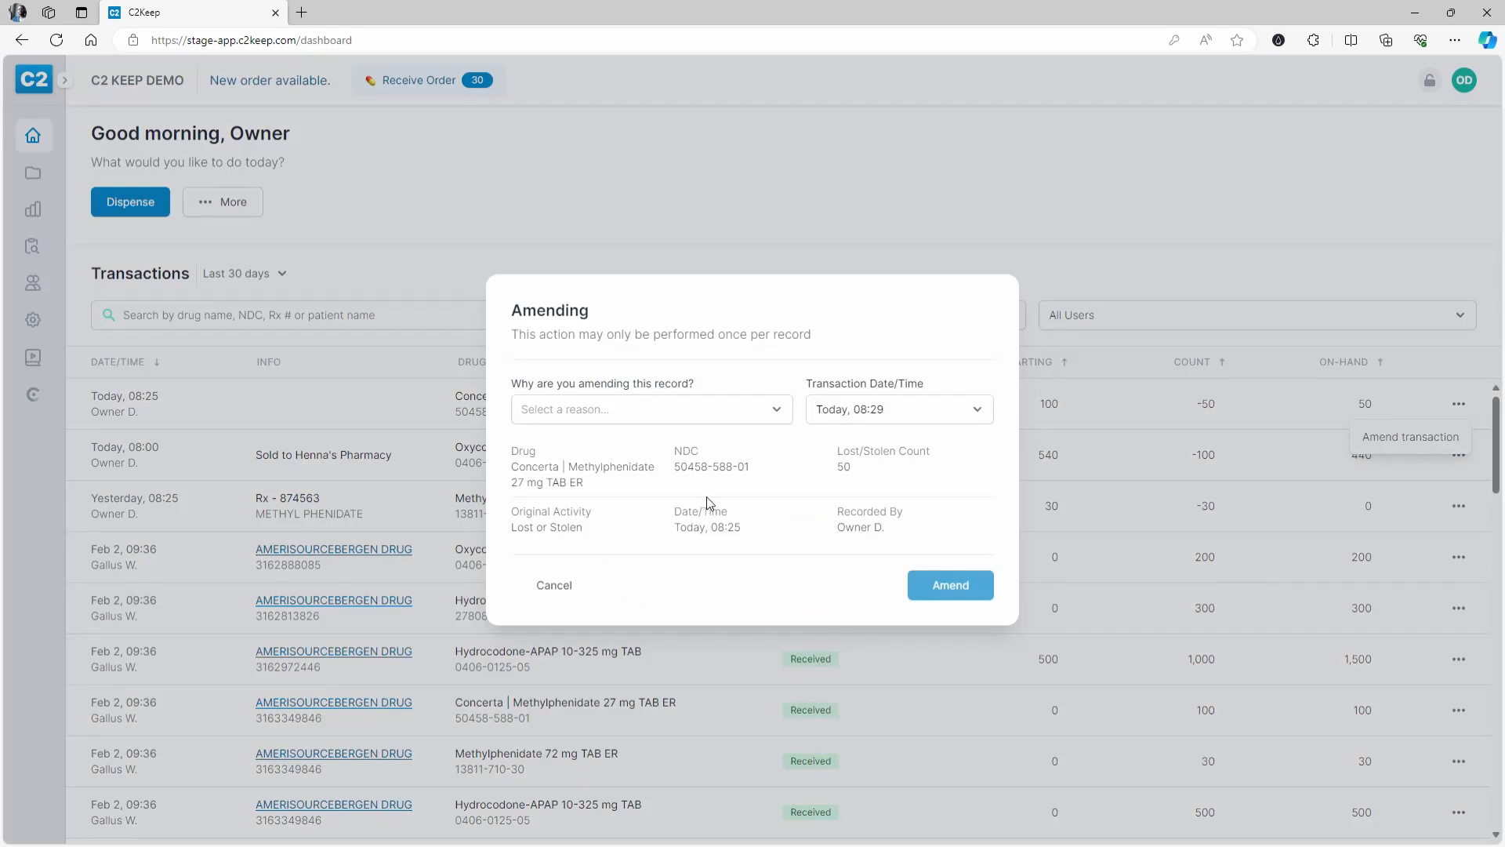
left_click(581, 586)
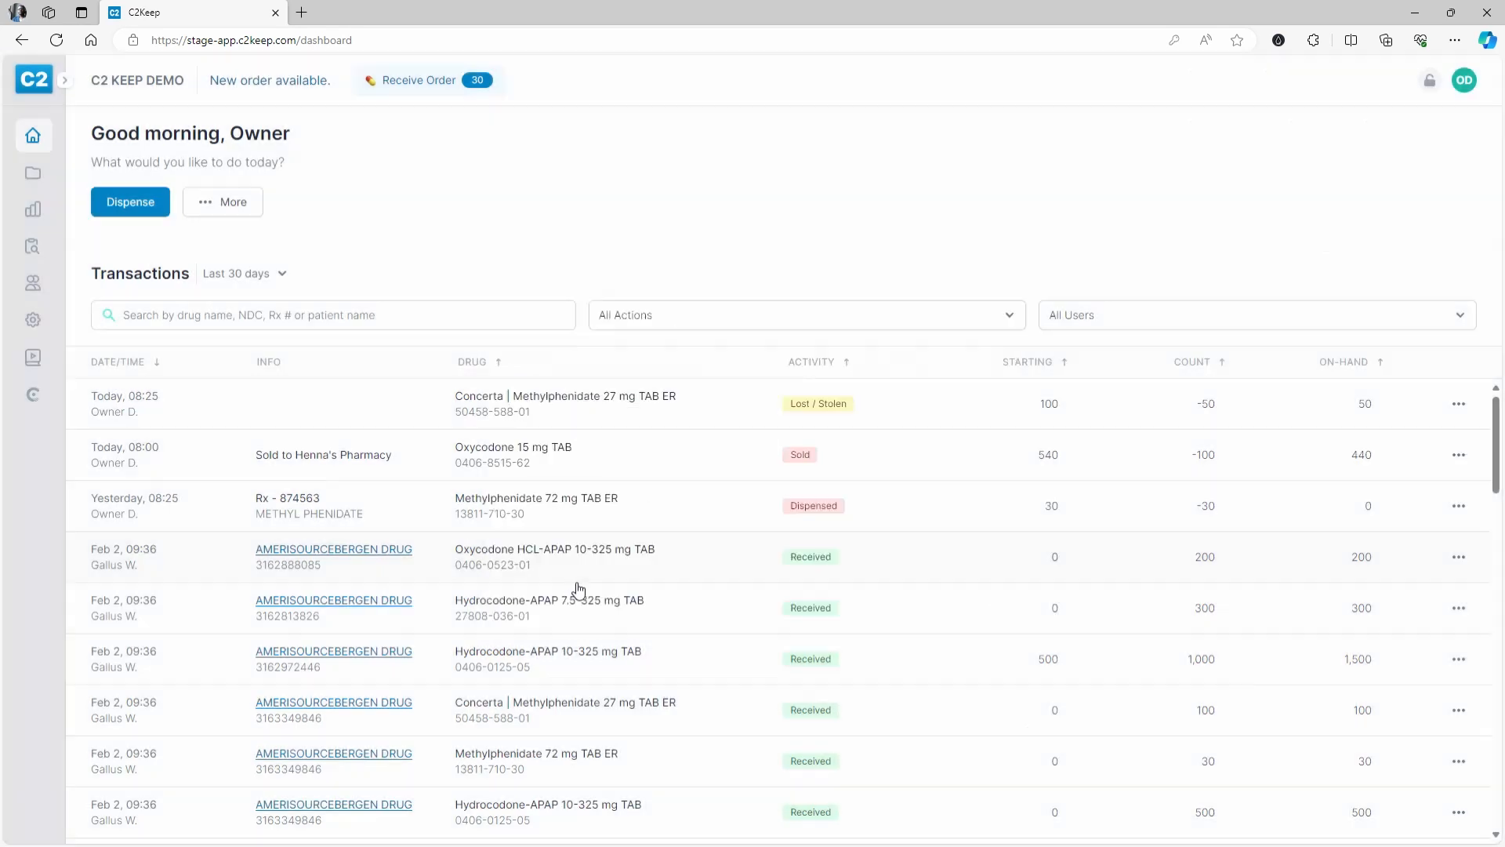
left_click(970, 398)
left_click(1466, 176)
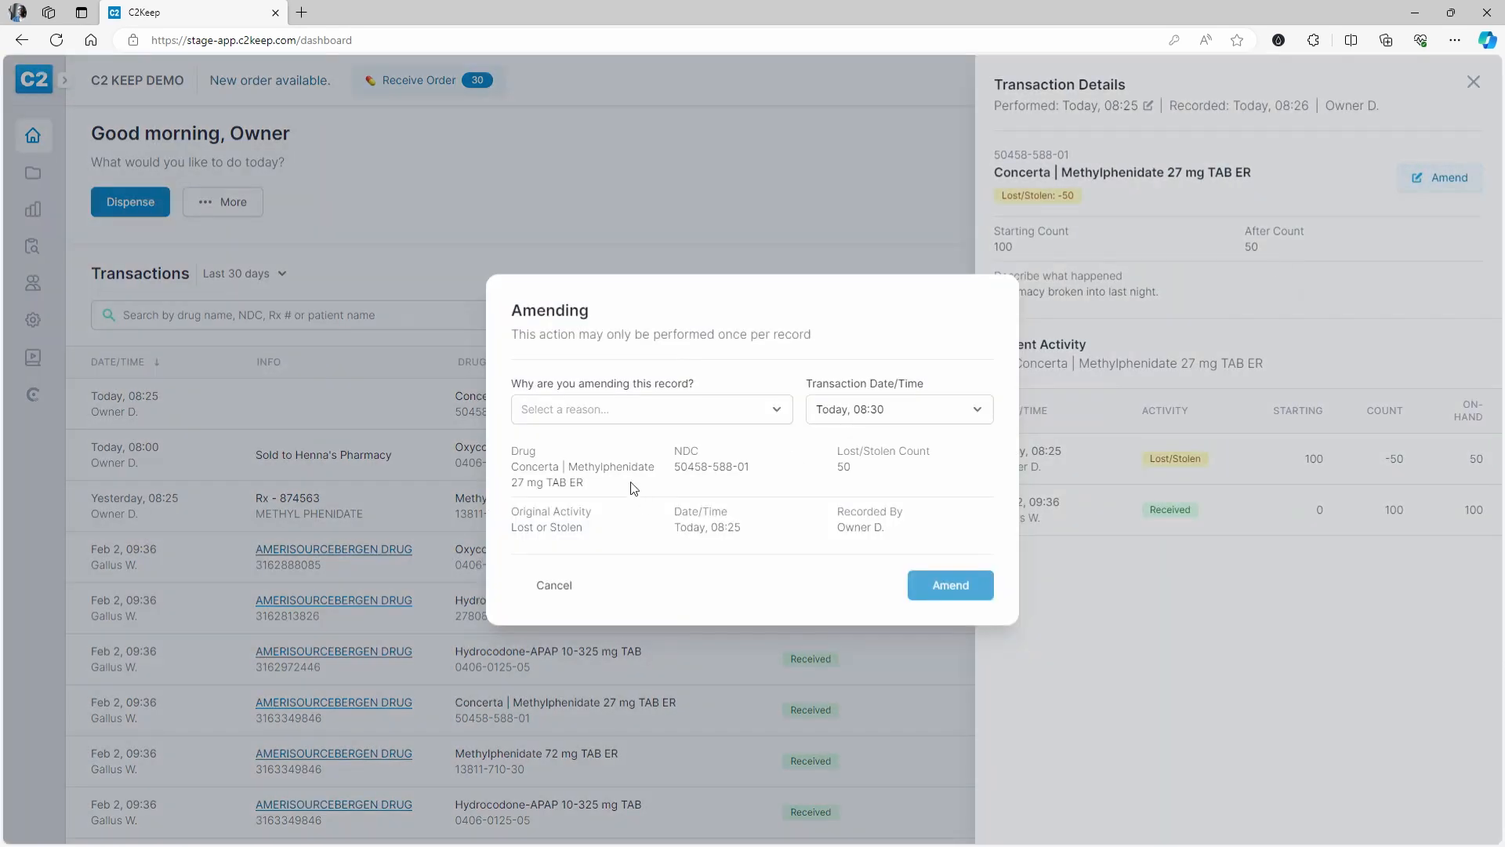
left_click(556, 588)
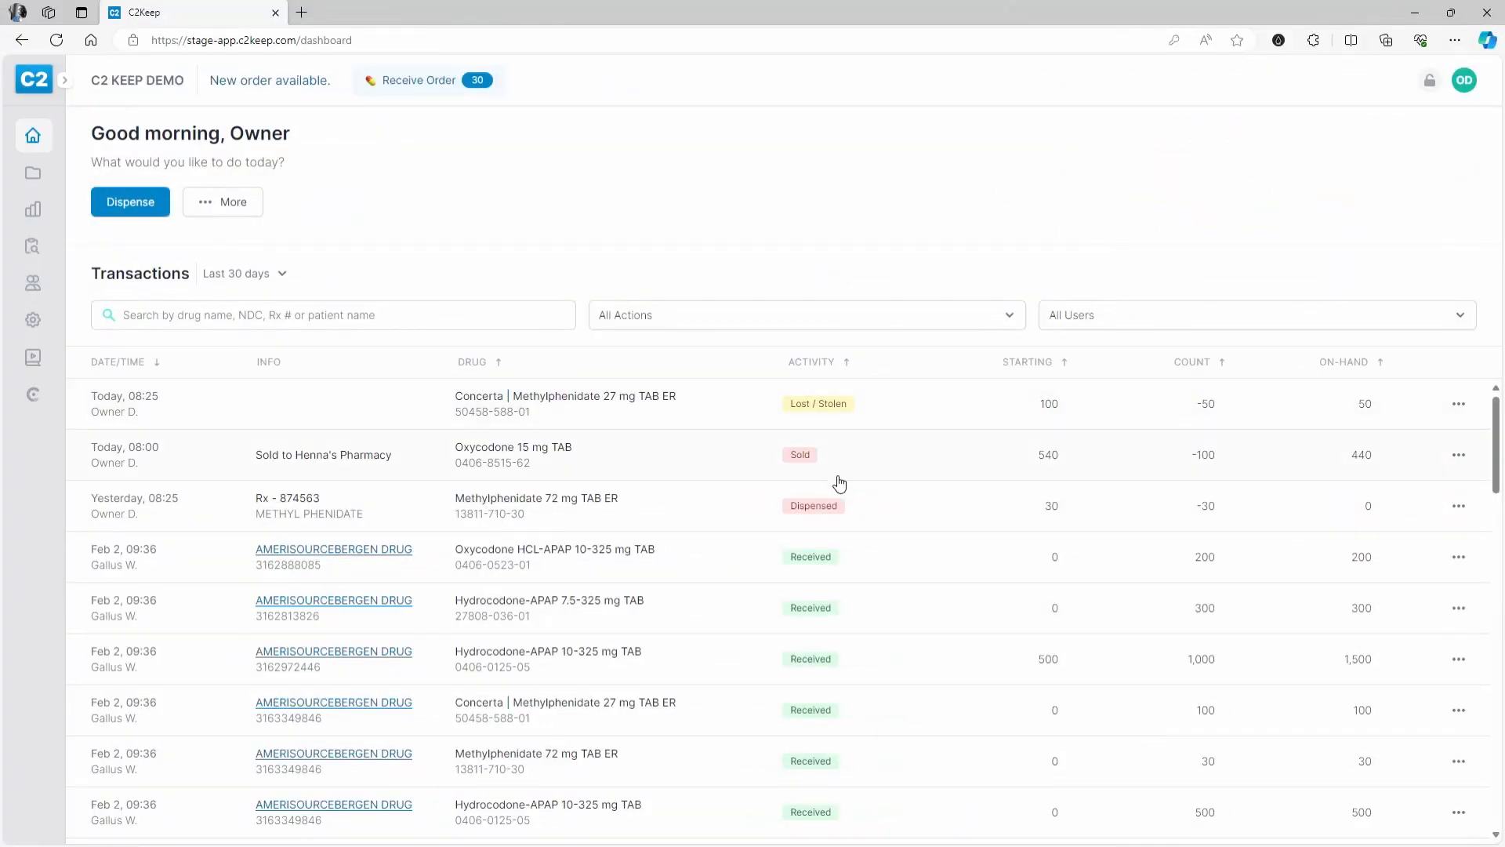
- Review the team members list and their Company Admin, Pharmacy Admin and Staff roles
left_click(35, 288)
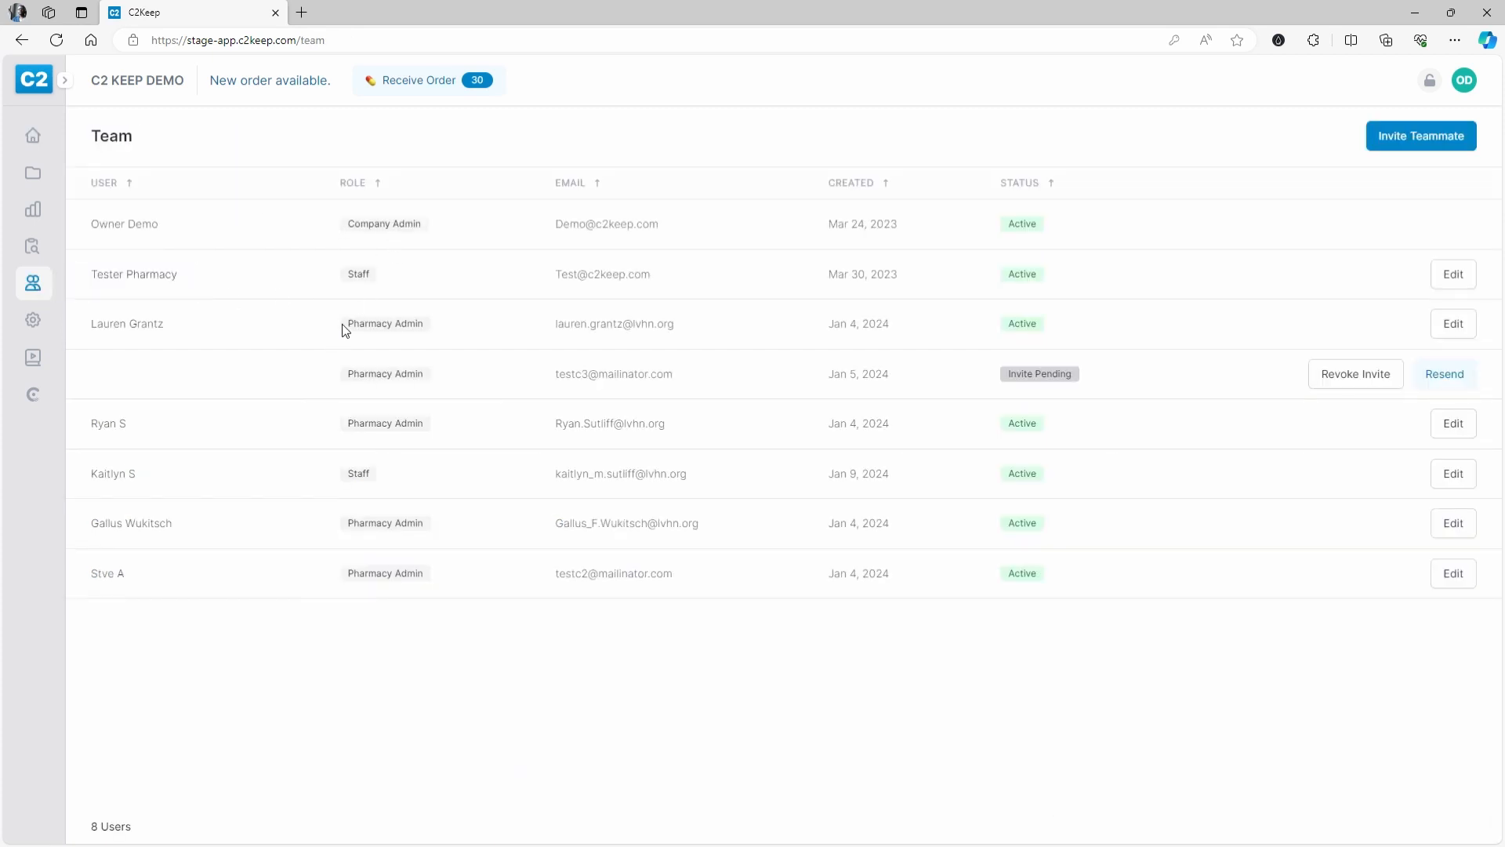
left_click_drag(343, 325, 437, 336)
left_click_drag(341, 477, 394, 482)
left_click_drag(93, 285, 179, 286)
left_click_drag(342, 275, 400, 287)
left_click_drag(339, 377, 421, 384)
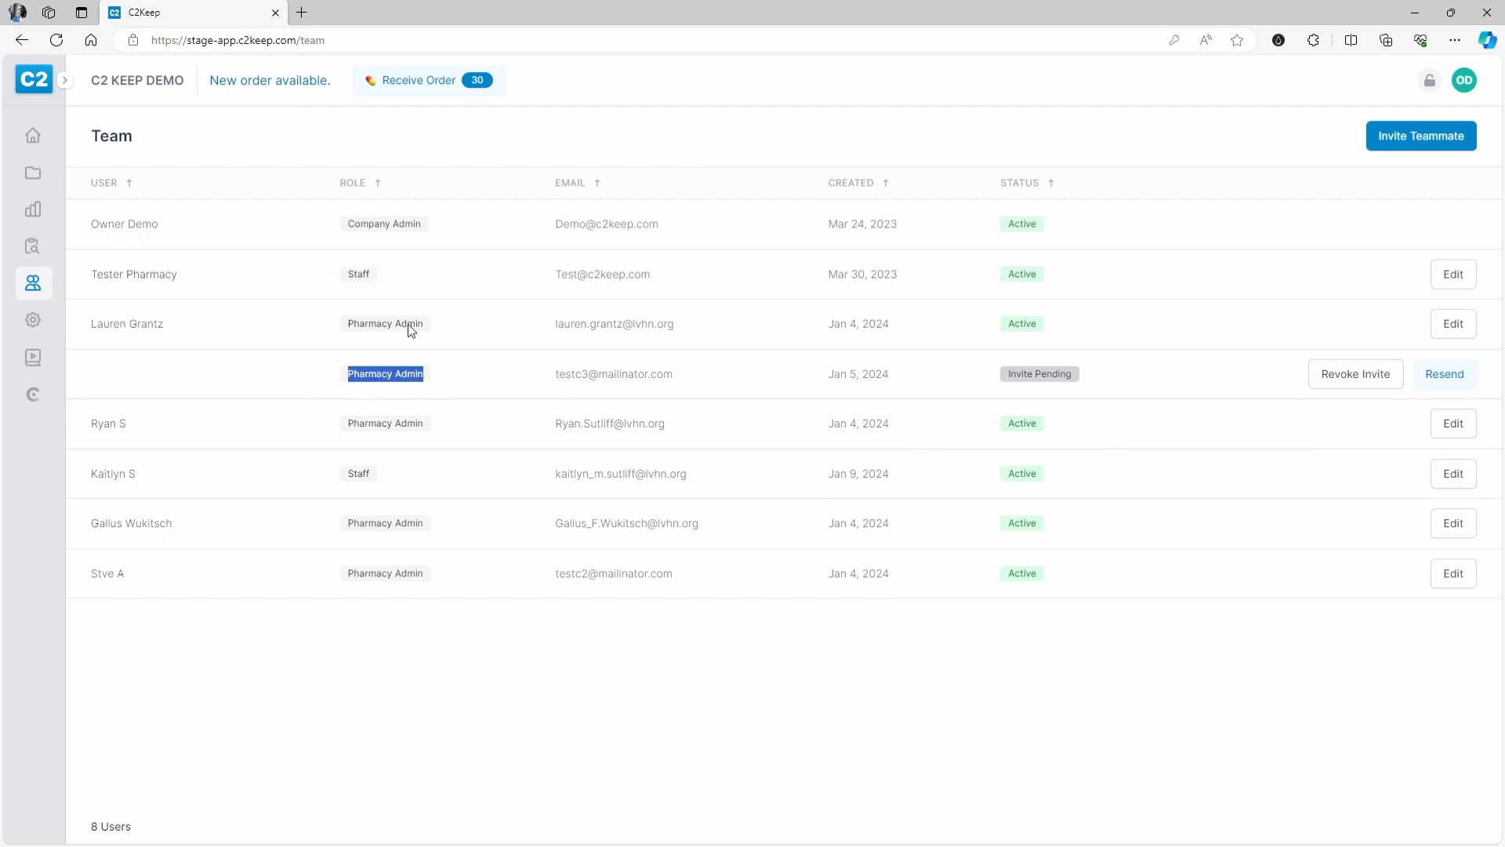
left_click_drag(349, 227, 442, 243)
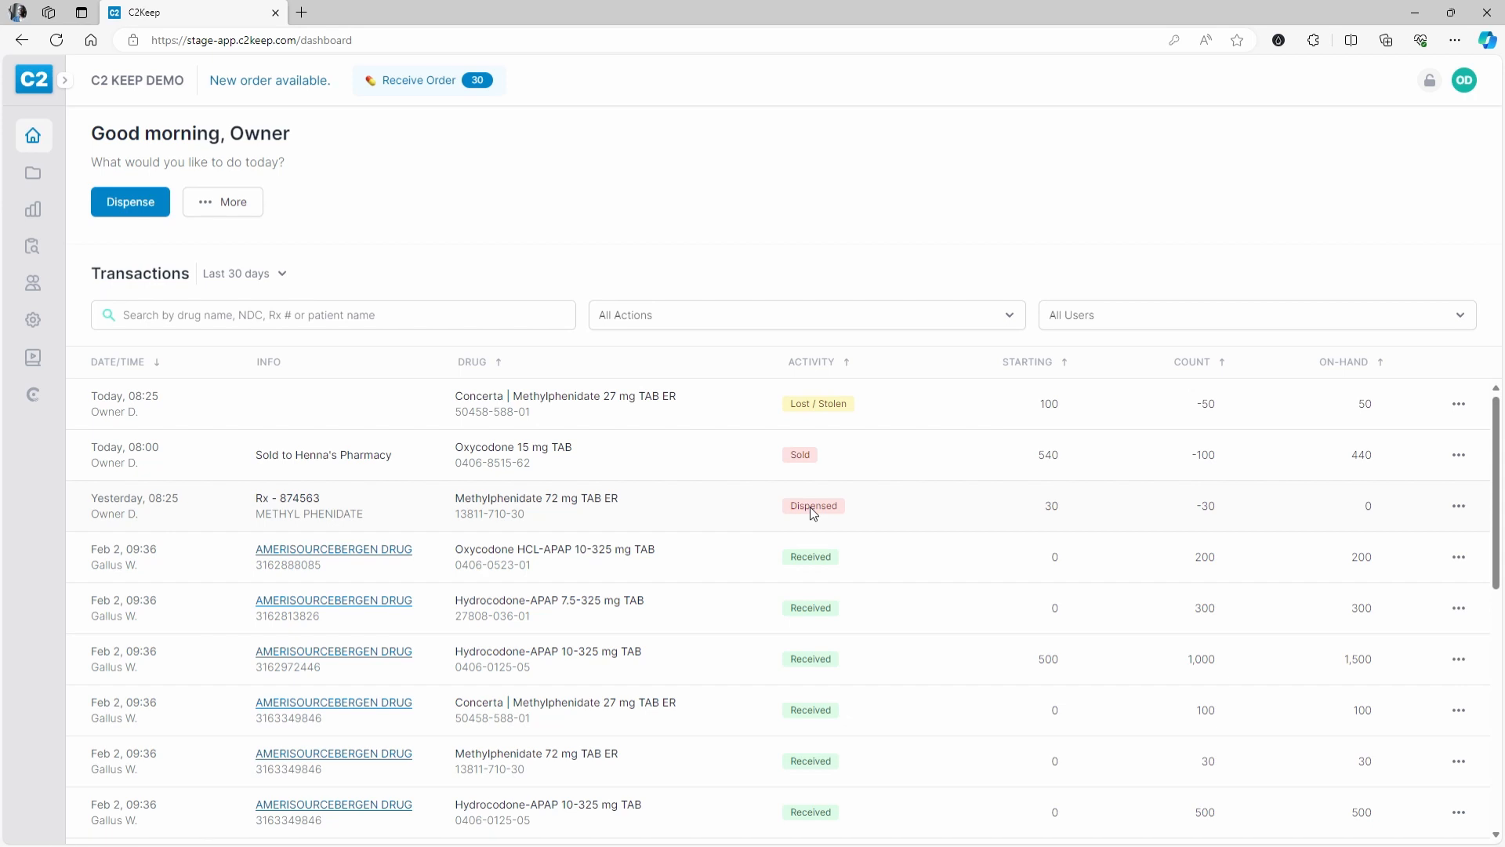
- Start amending the Methylphenidate 72 mg dispense with reason Recorded incorrect quantity
left_click(770, 514)
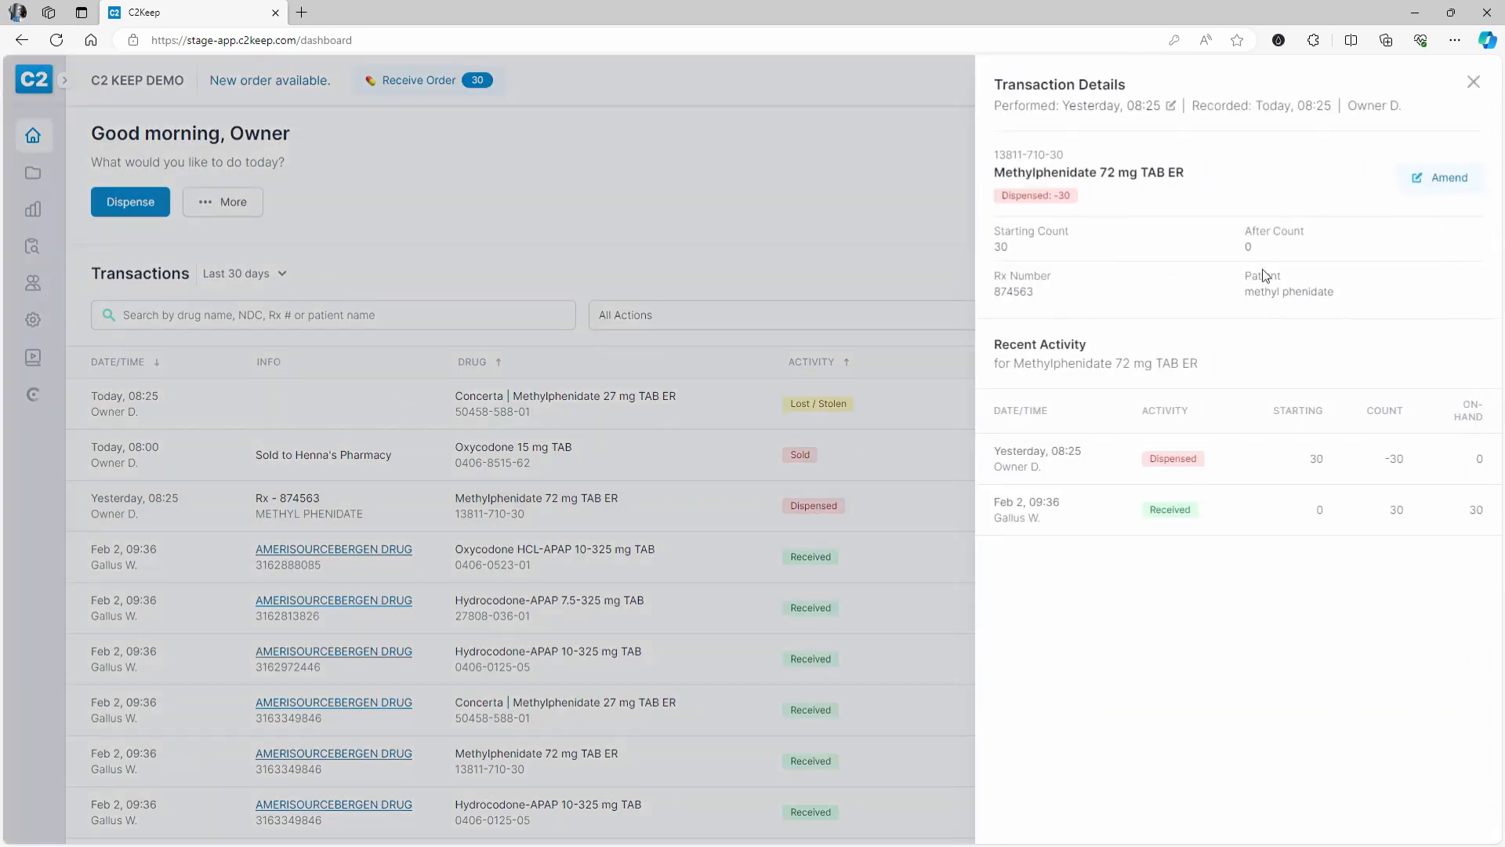
left_click_drag(1248, 298, 1358, 301)
left_click(1445, 180)
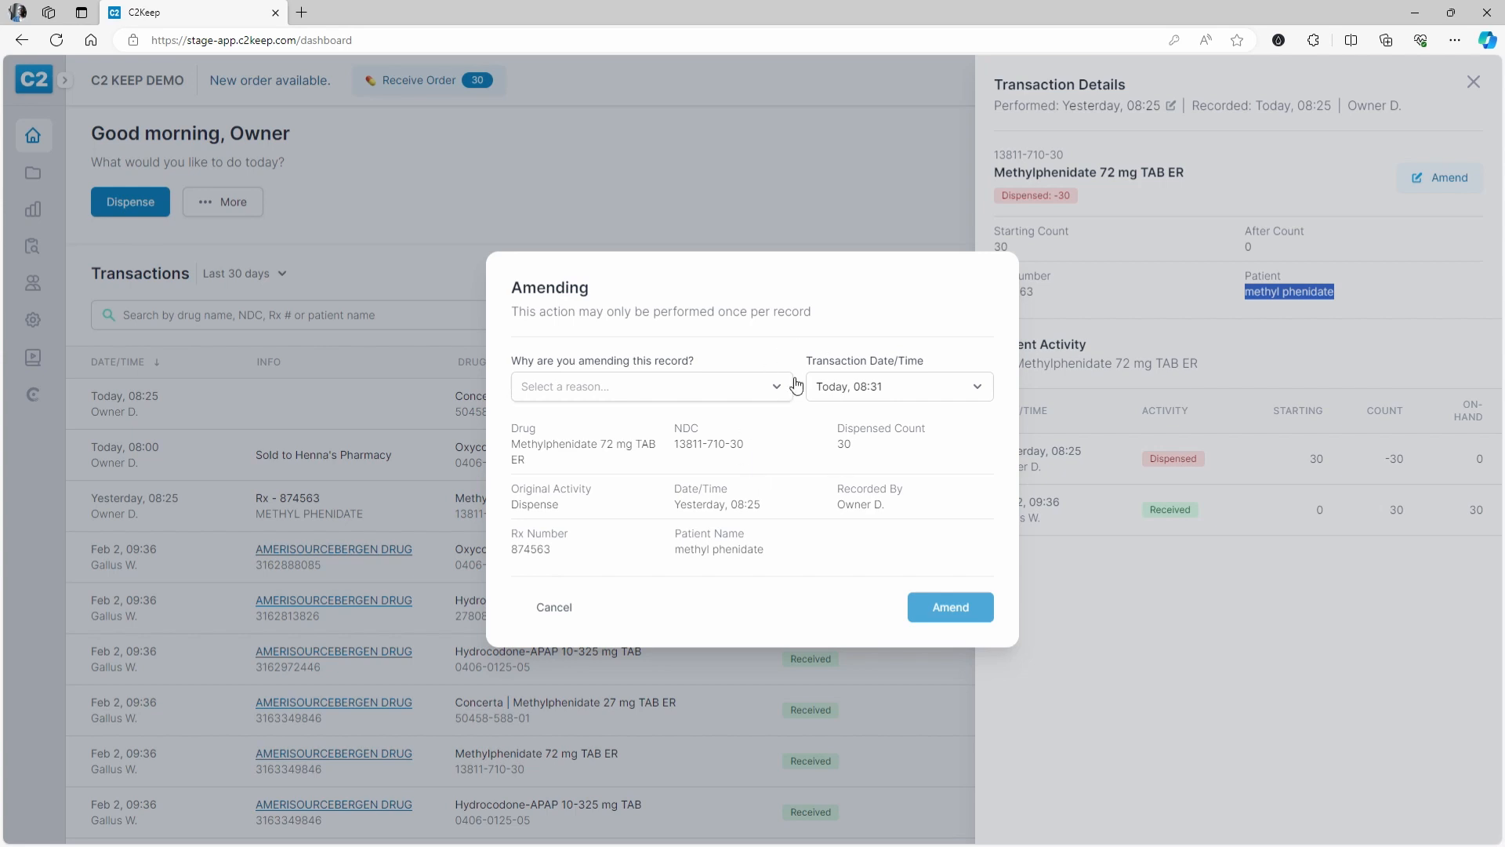
left_click(674, 395)
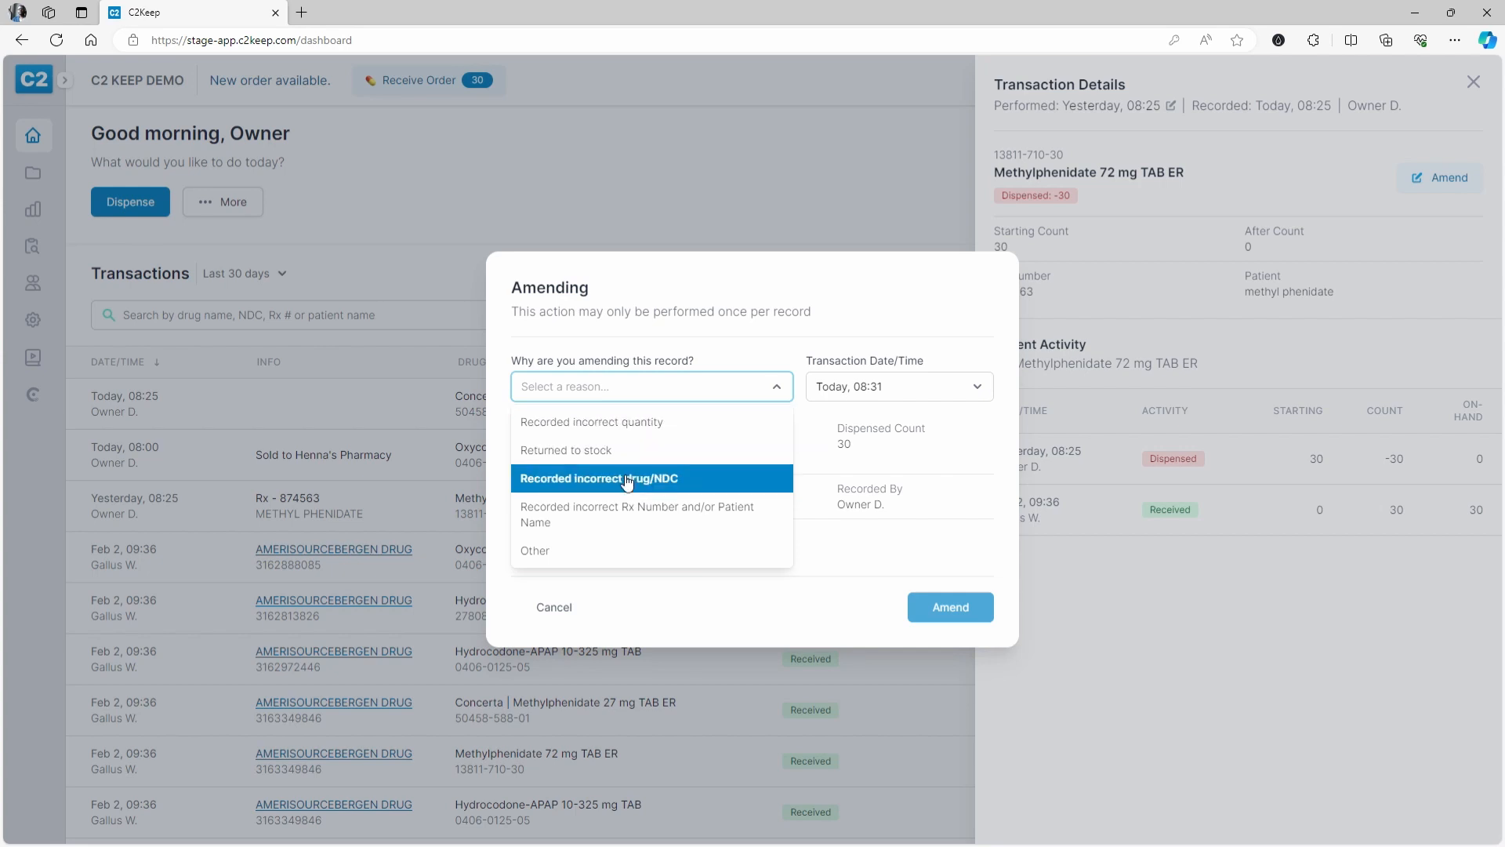
left_click(635, 434)
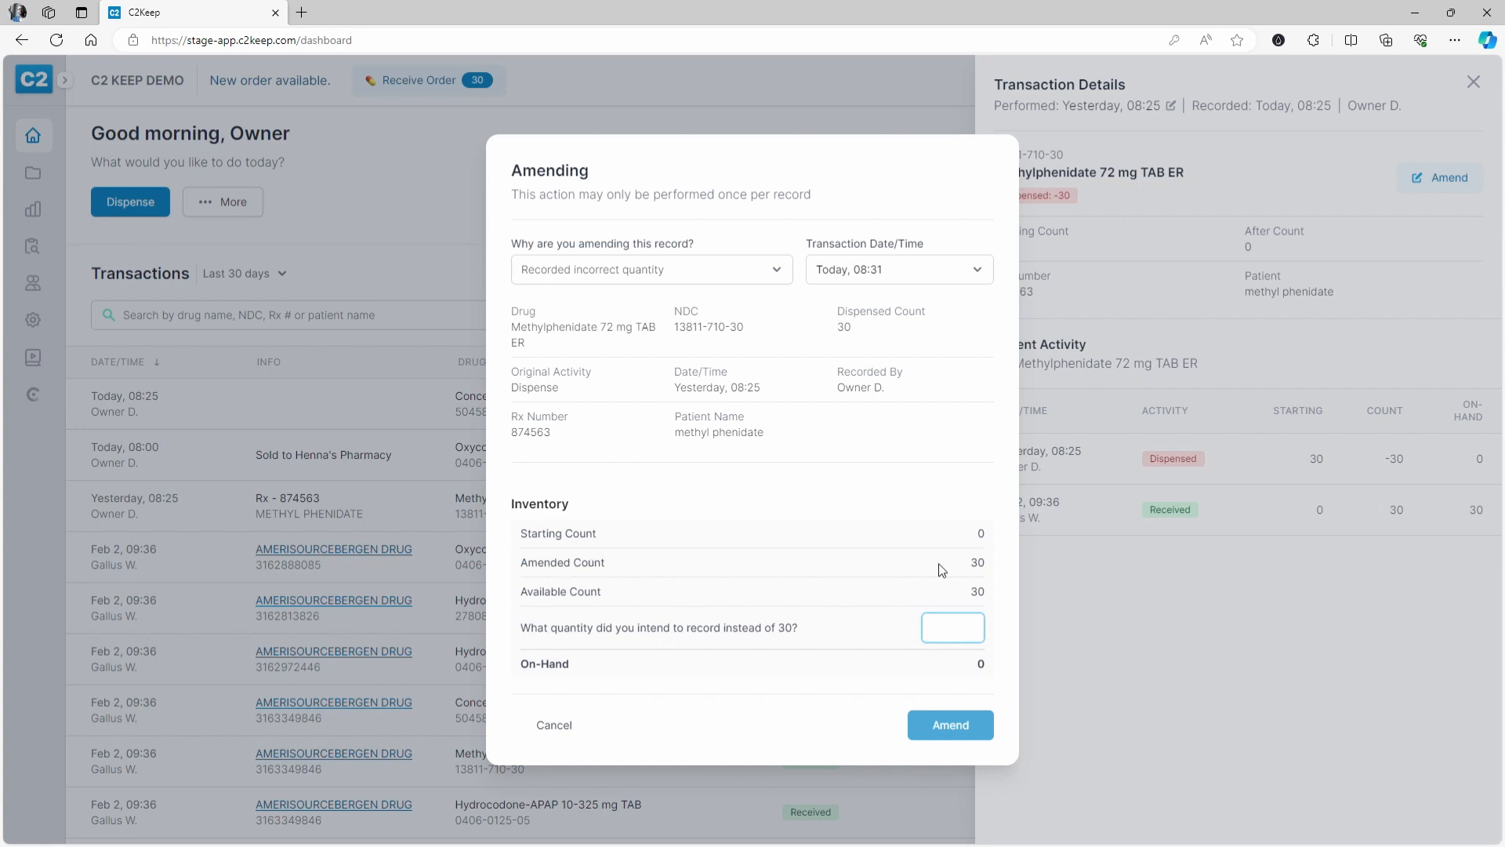
- Change the dispensed quantity from 30 to 15, approve with your PIN and the witness PIN
double_click(845, 327)
left_click_drag(529, 637, 807, 635)
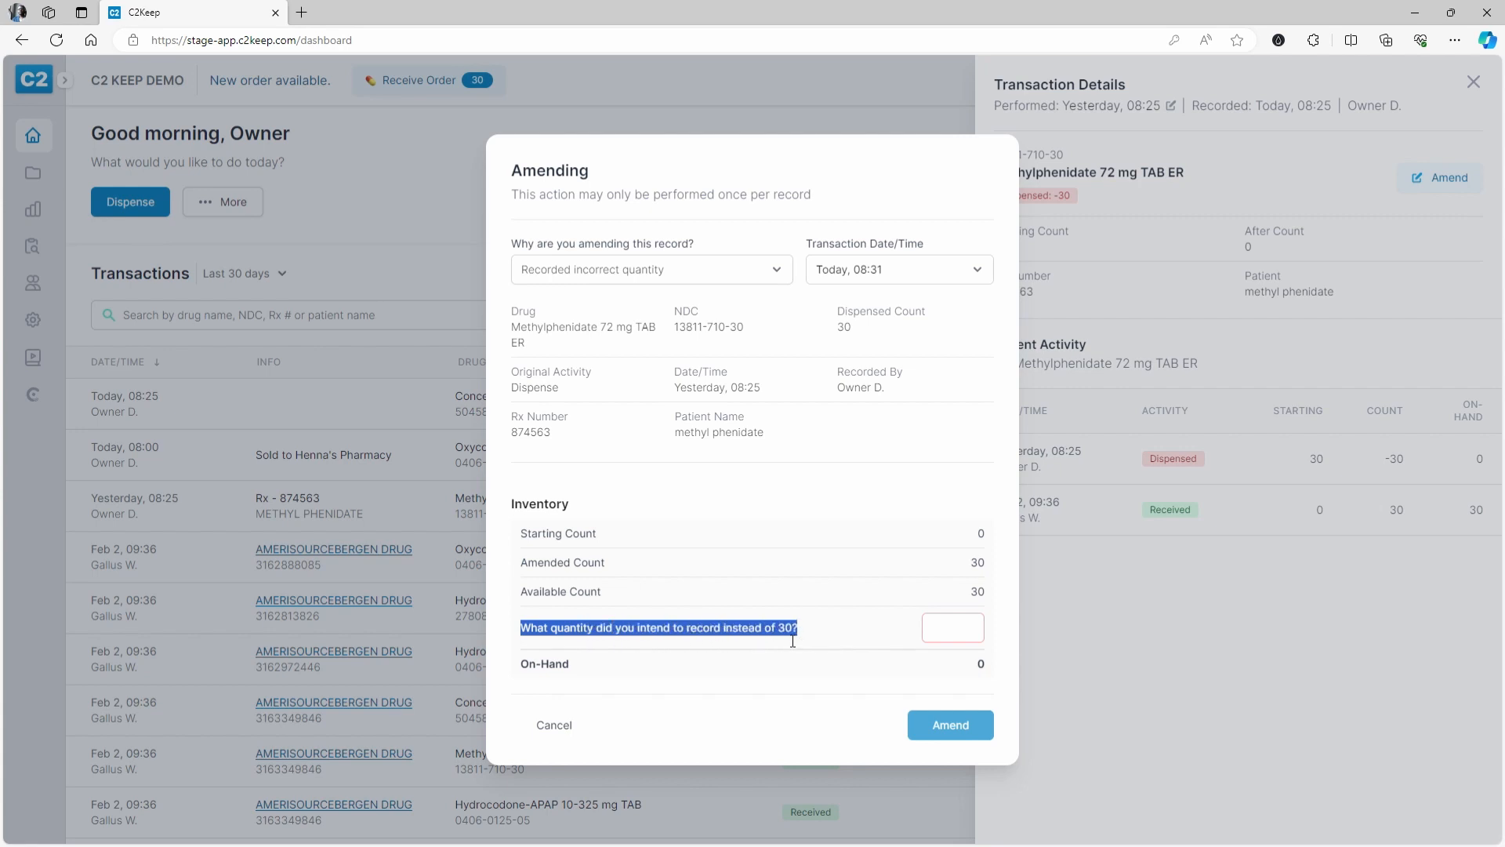
left_click(972, 627)
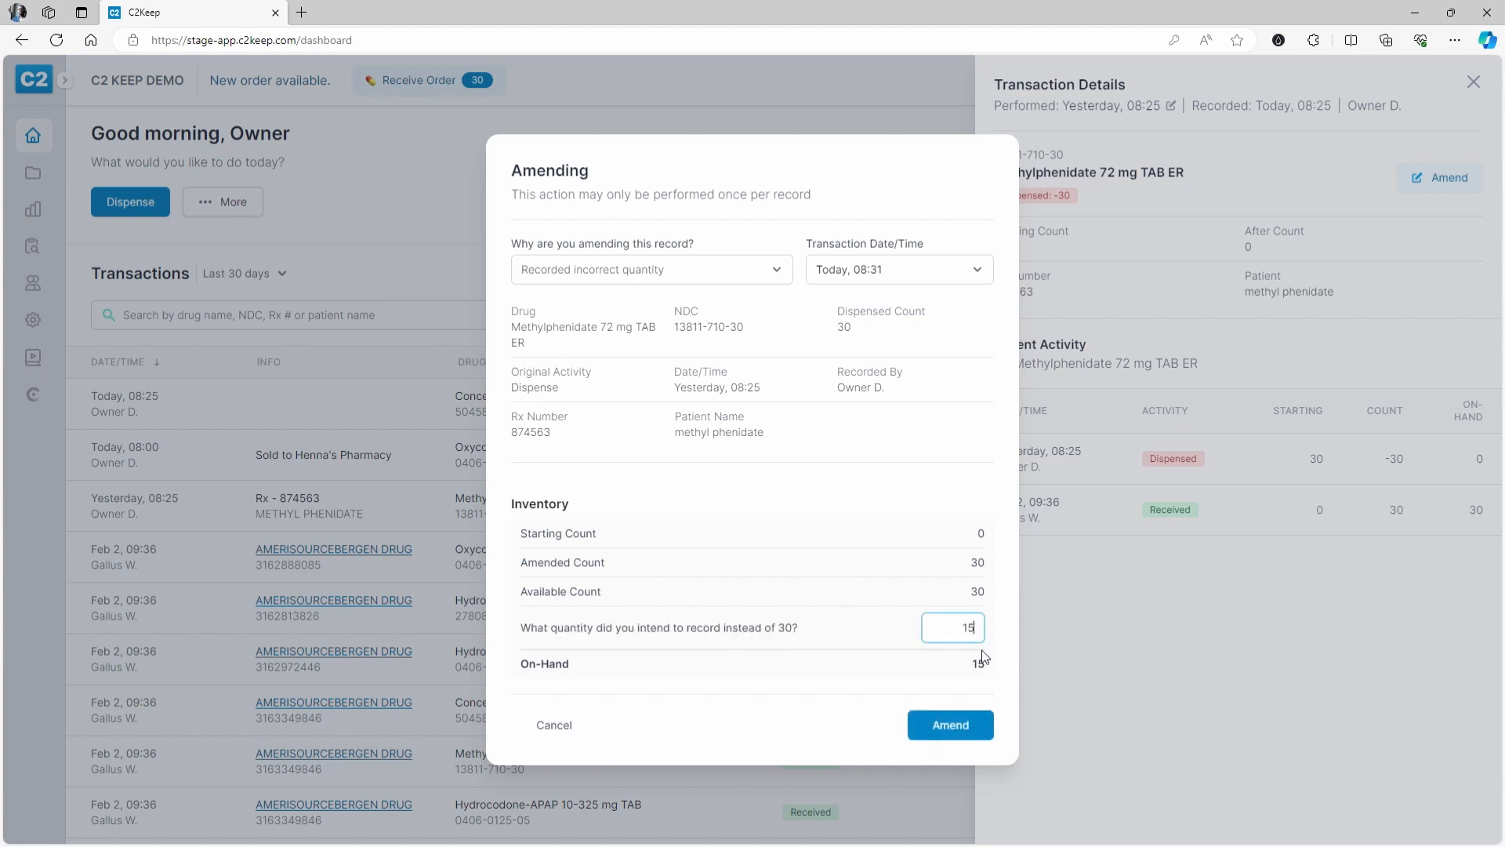
left_click(957, 723)
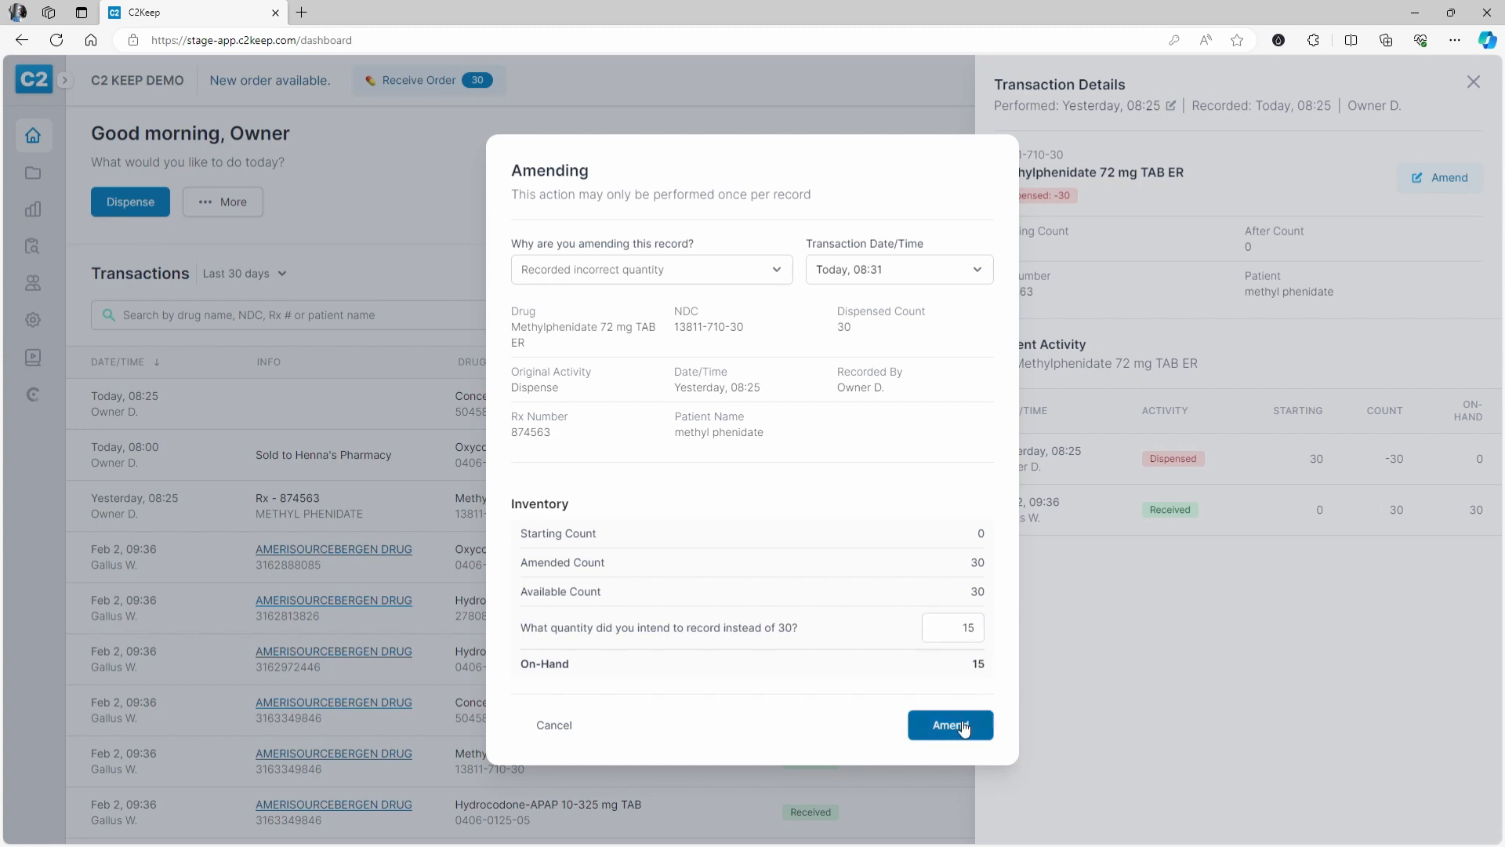
type("1234")
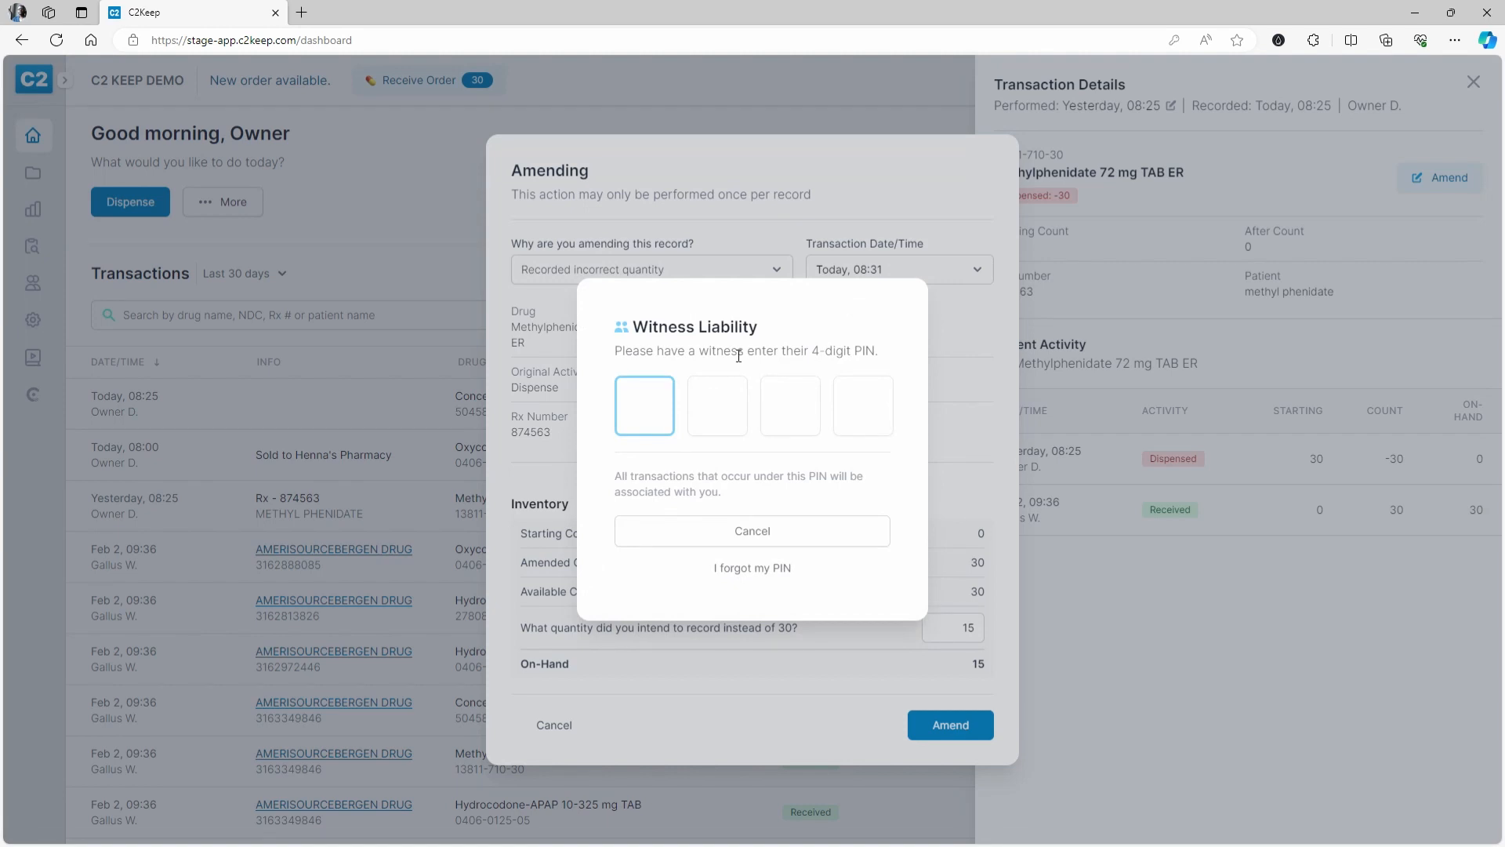
type("1234")
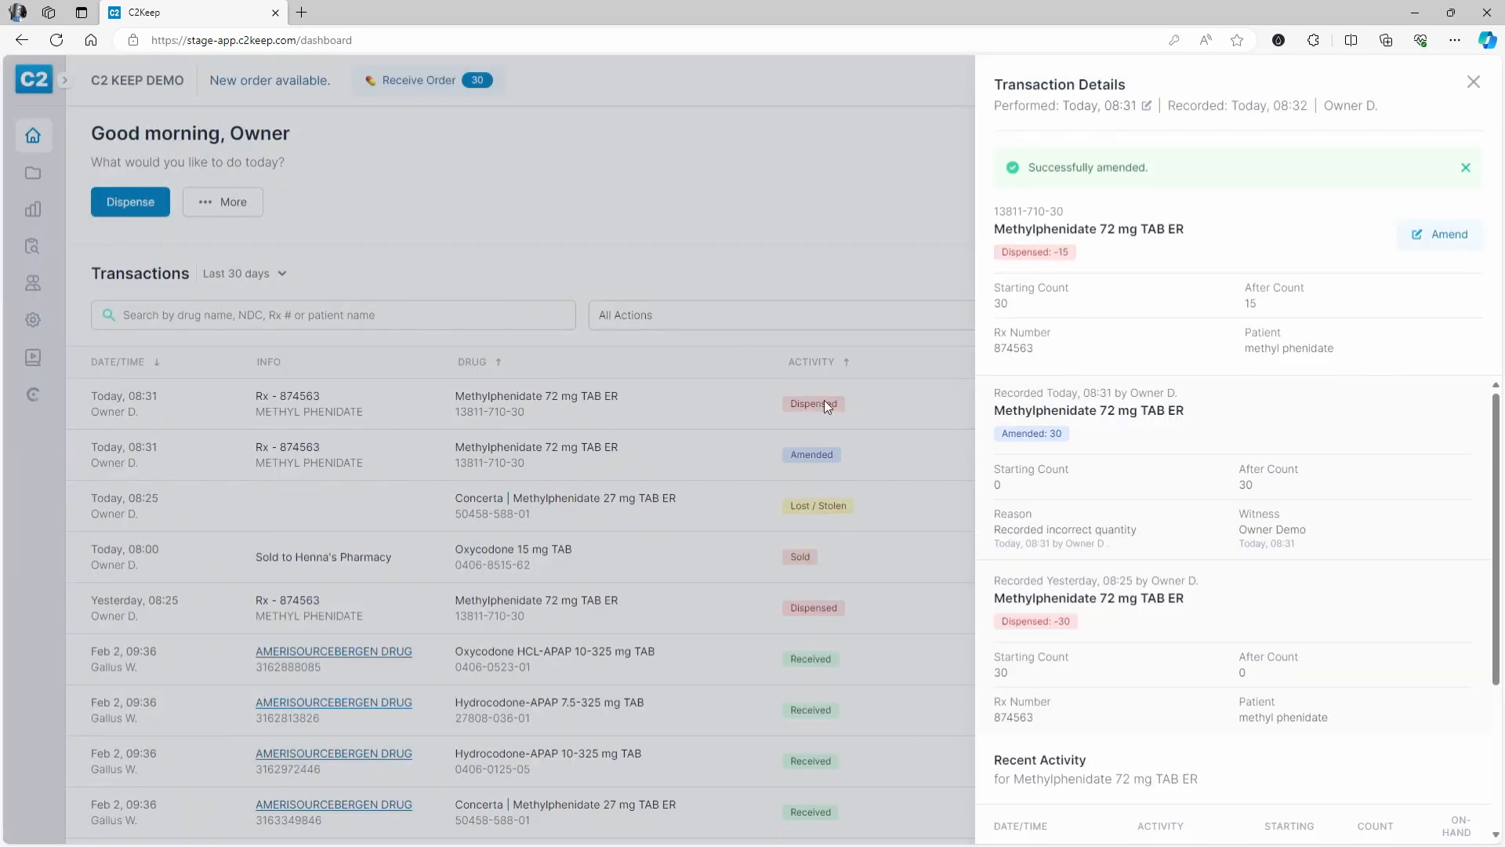
left_click(848, 260)
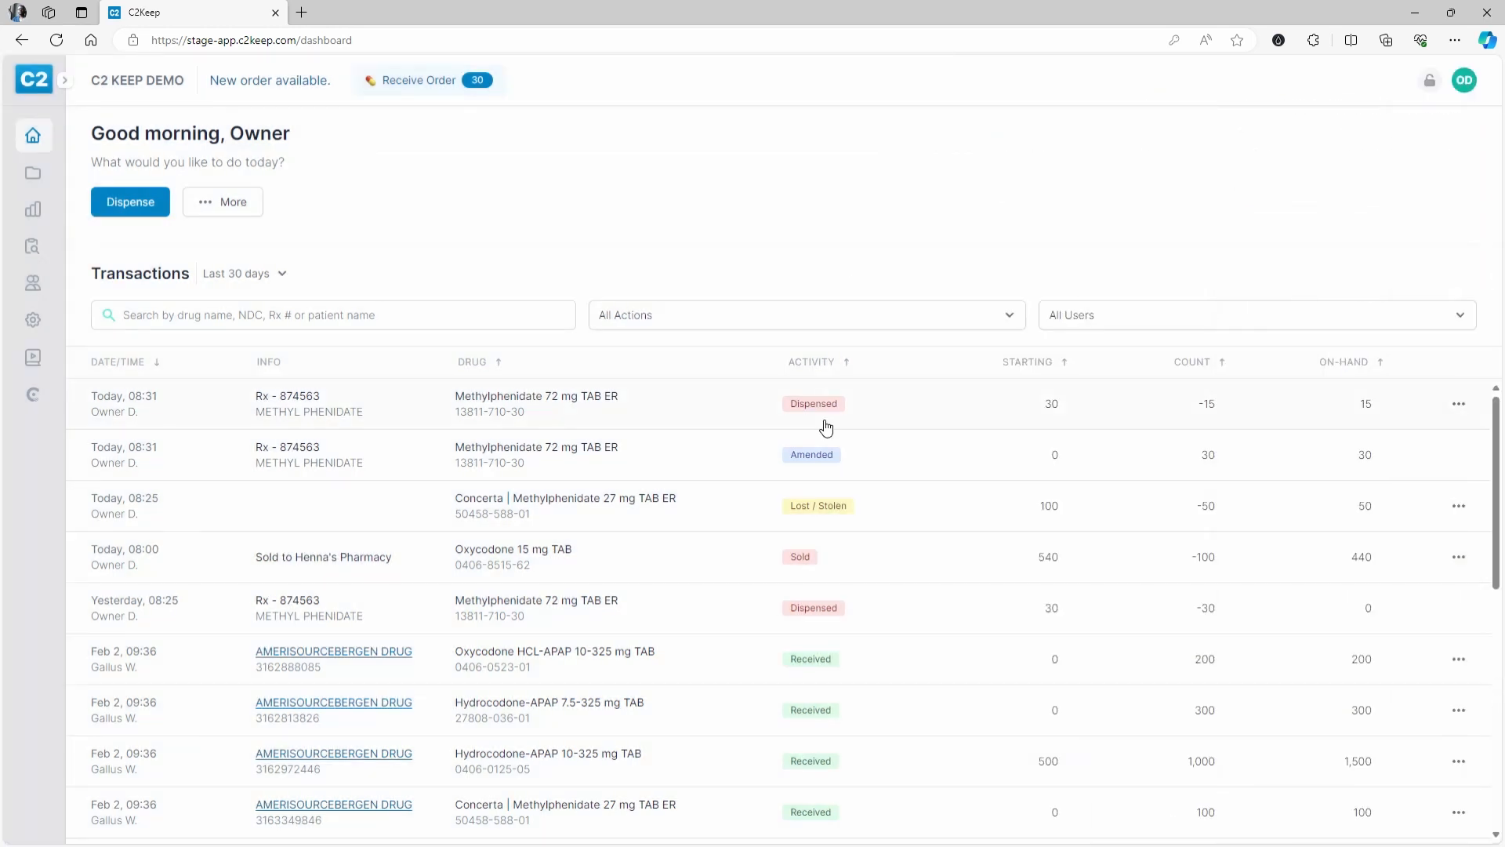
left_click(443, 326)
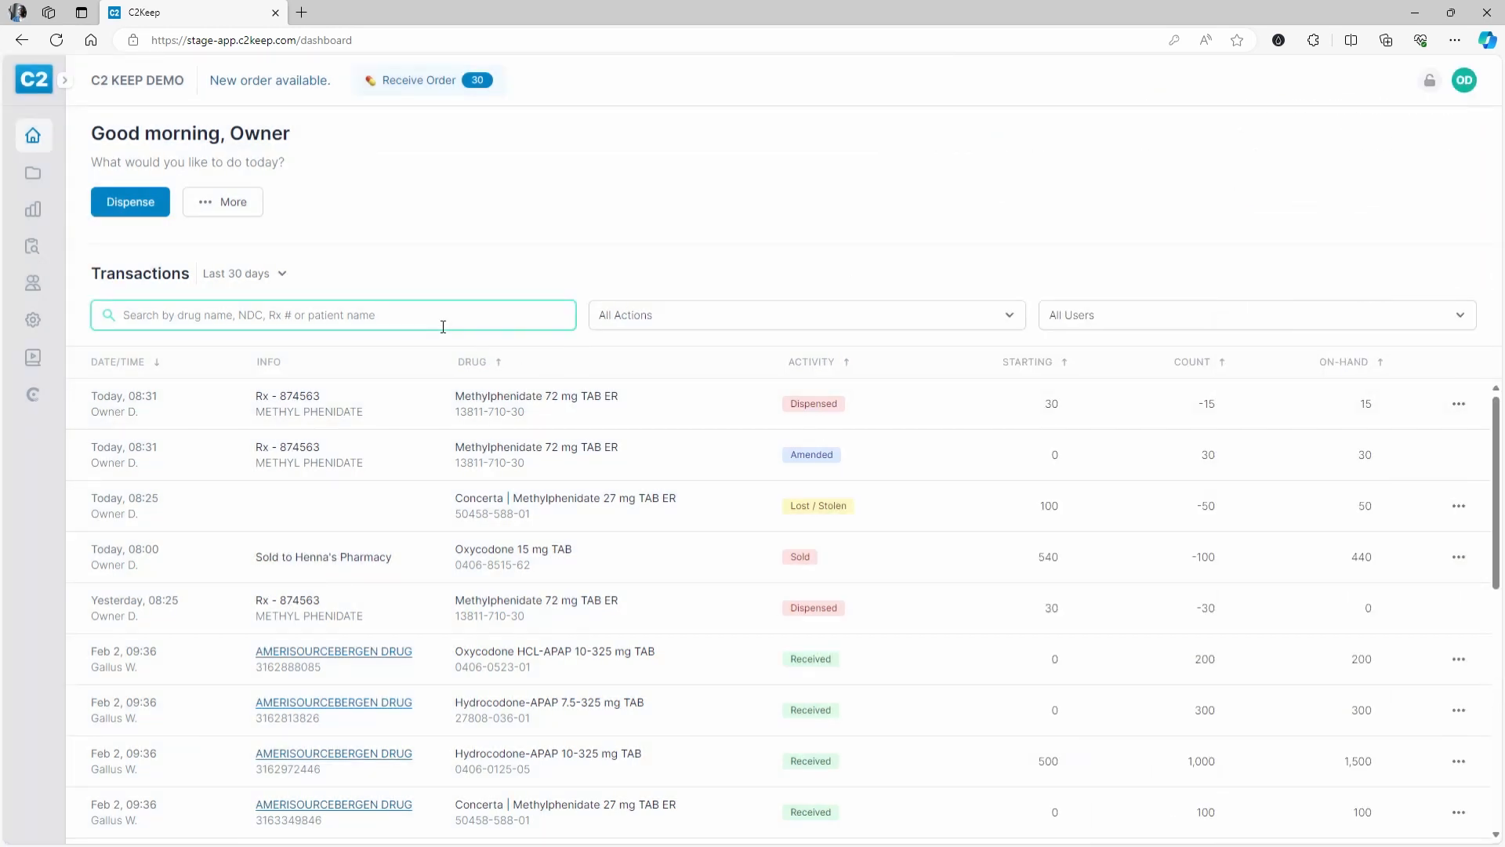
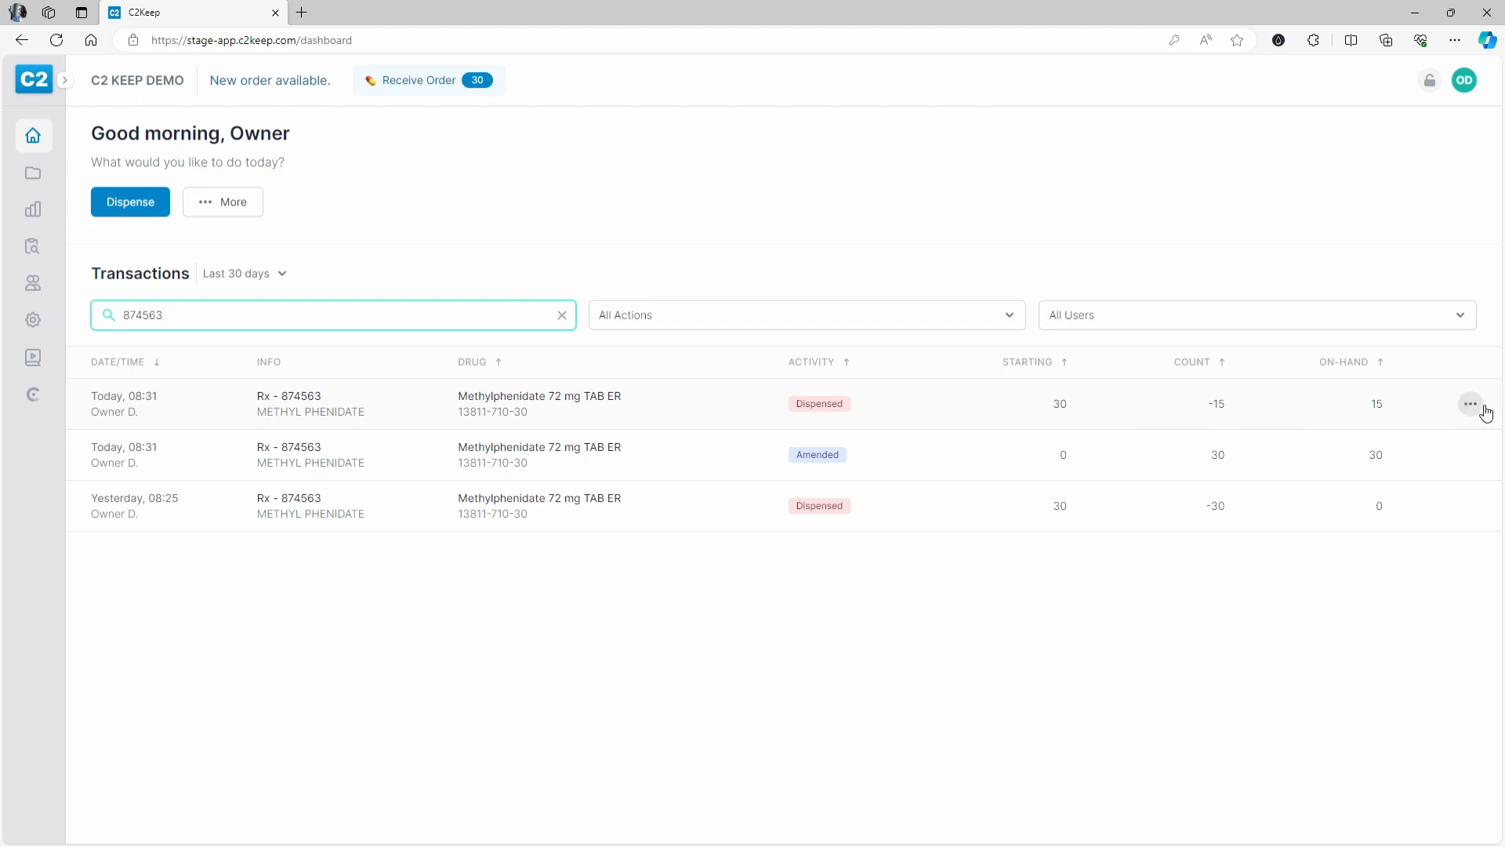
- Check the 08:31 dispense's amendment recorder, witness and activity, then clear the Rx search
left_click(887, 423)
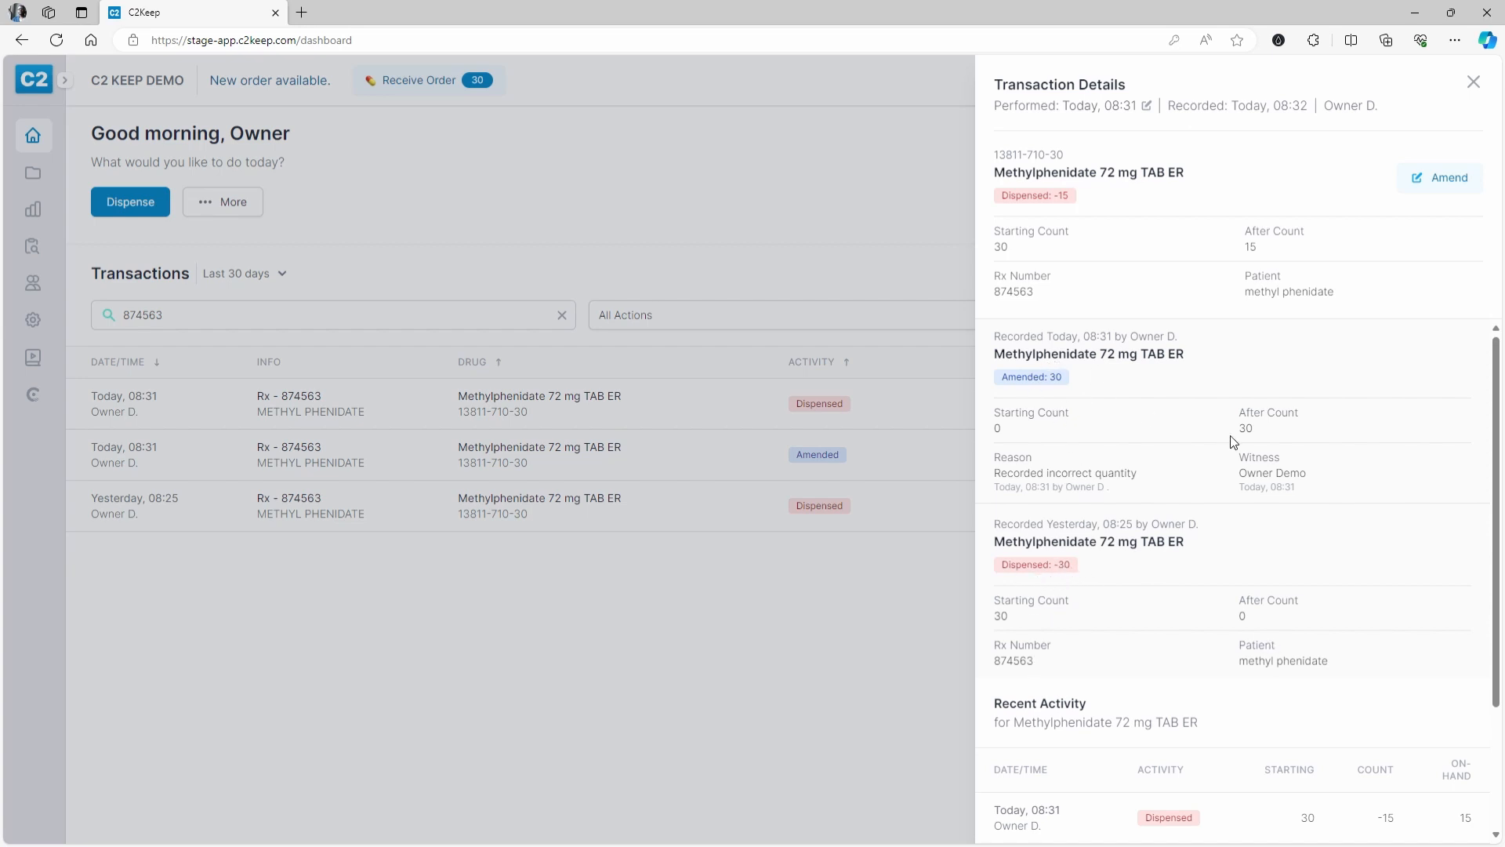
left_click_drag(1238, 480, 1320, 481)
left_click_drag(1130, 336, 1181, 338)
left_click_drag(1239, 474, 1330, 480)
scroll(1166, 346, "down", 3)
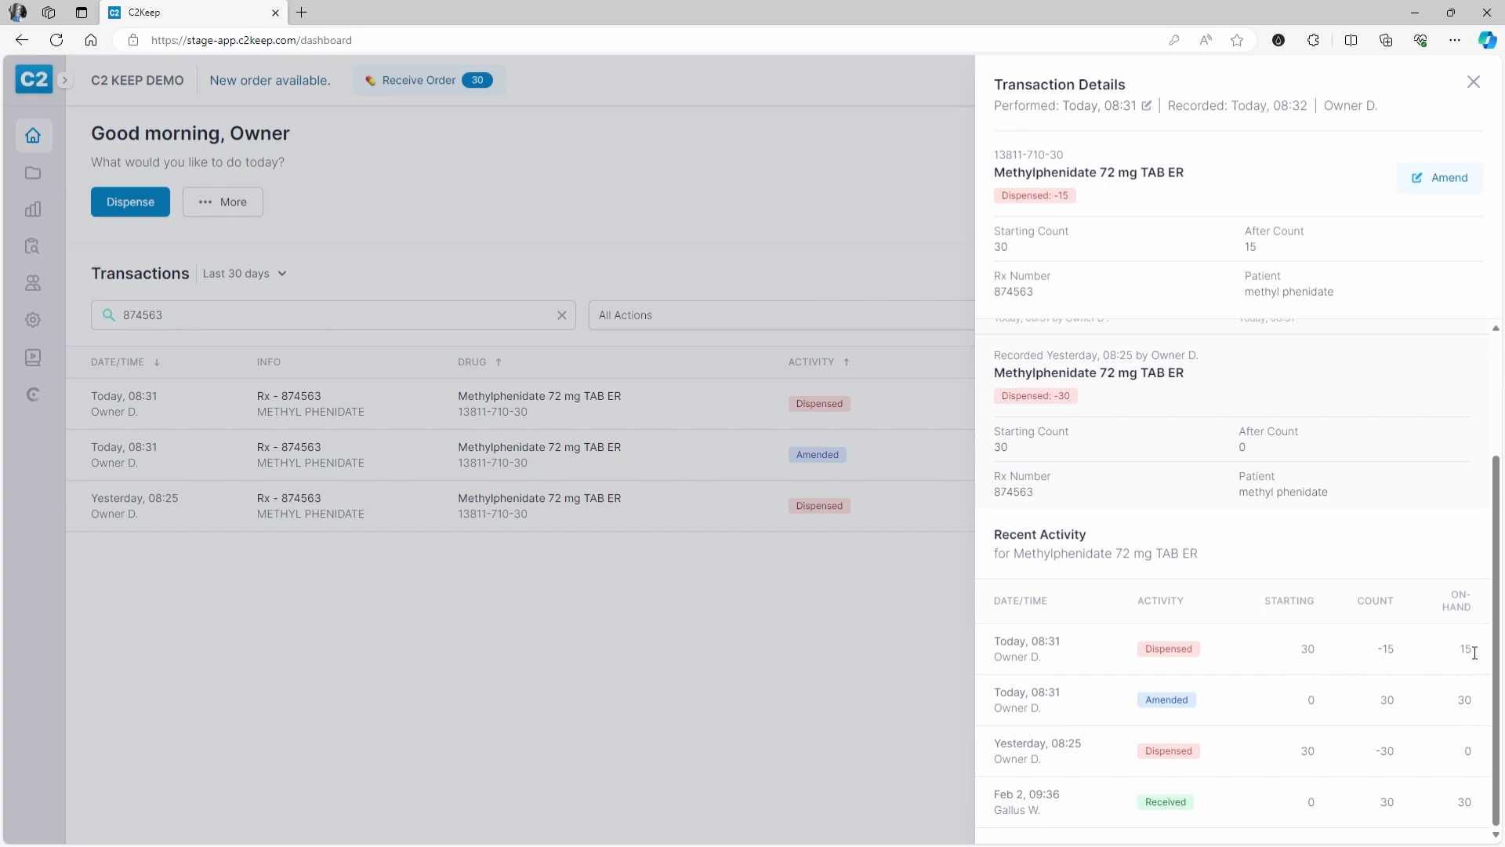
left_click(822, 249)
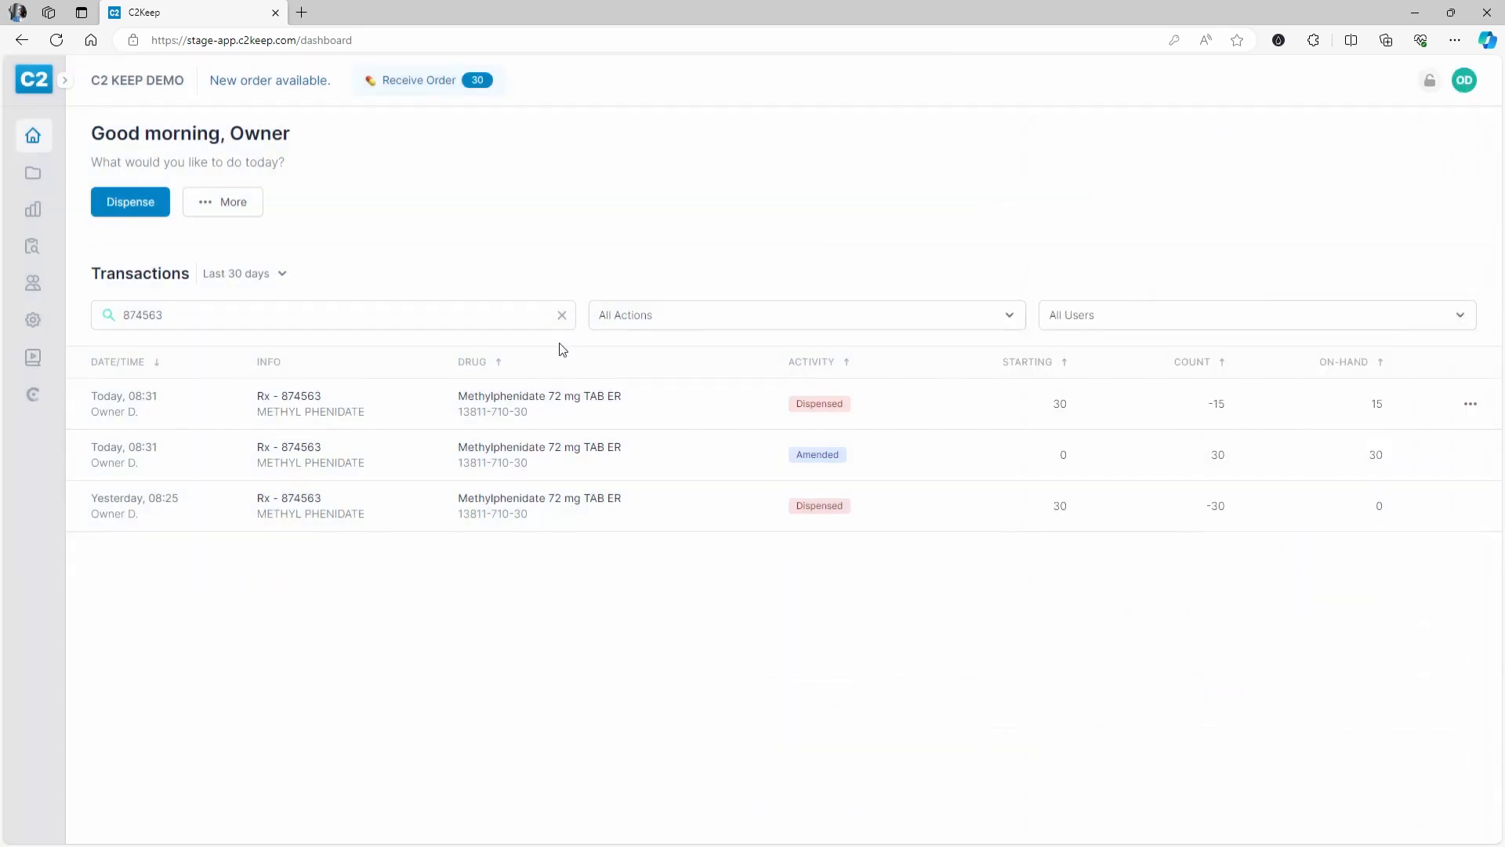
left_click(562, 314)
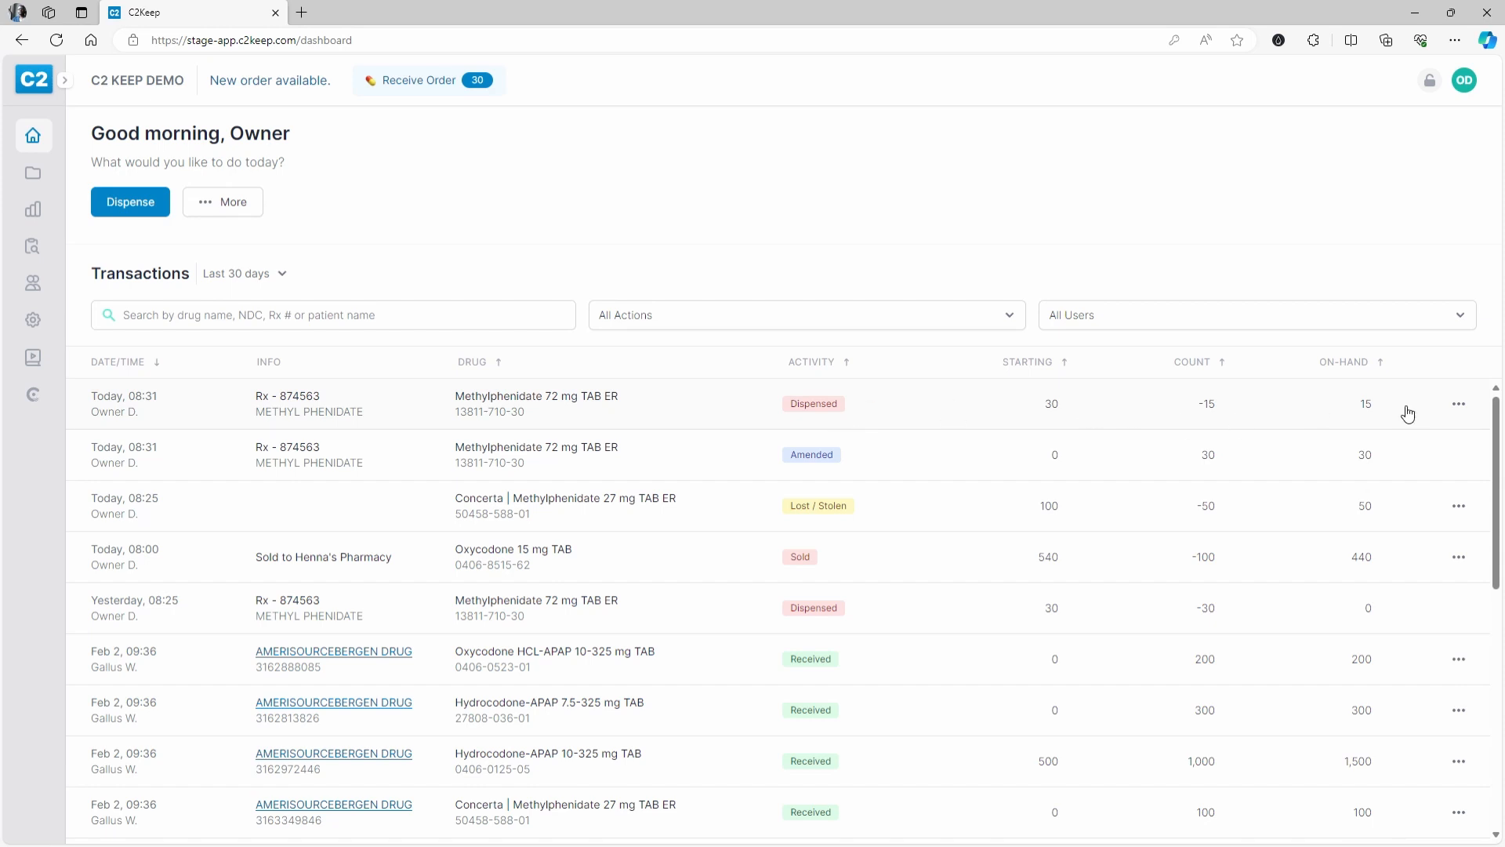
- Amend the 08:31 methylphenidate dispense as Returned to stock and enter your PIN
left_click(1461, 405)
left_click(1425, 444)
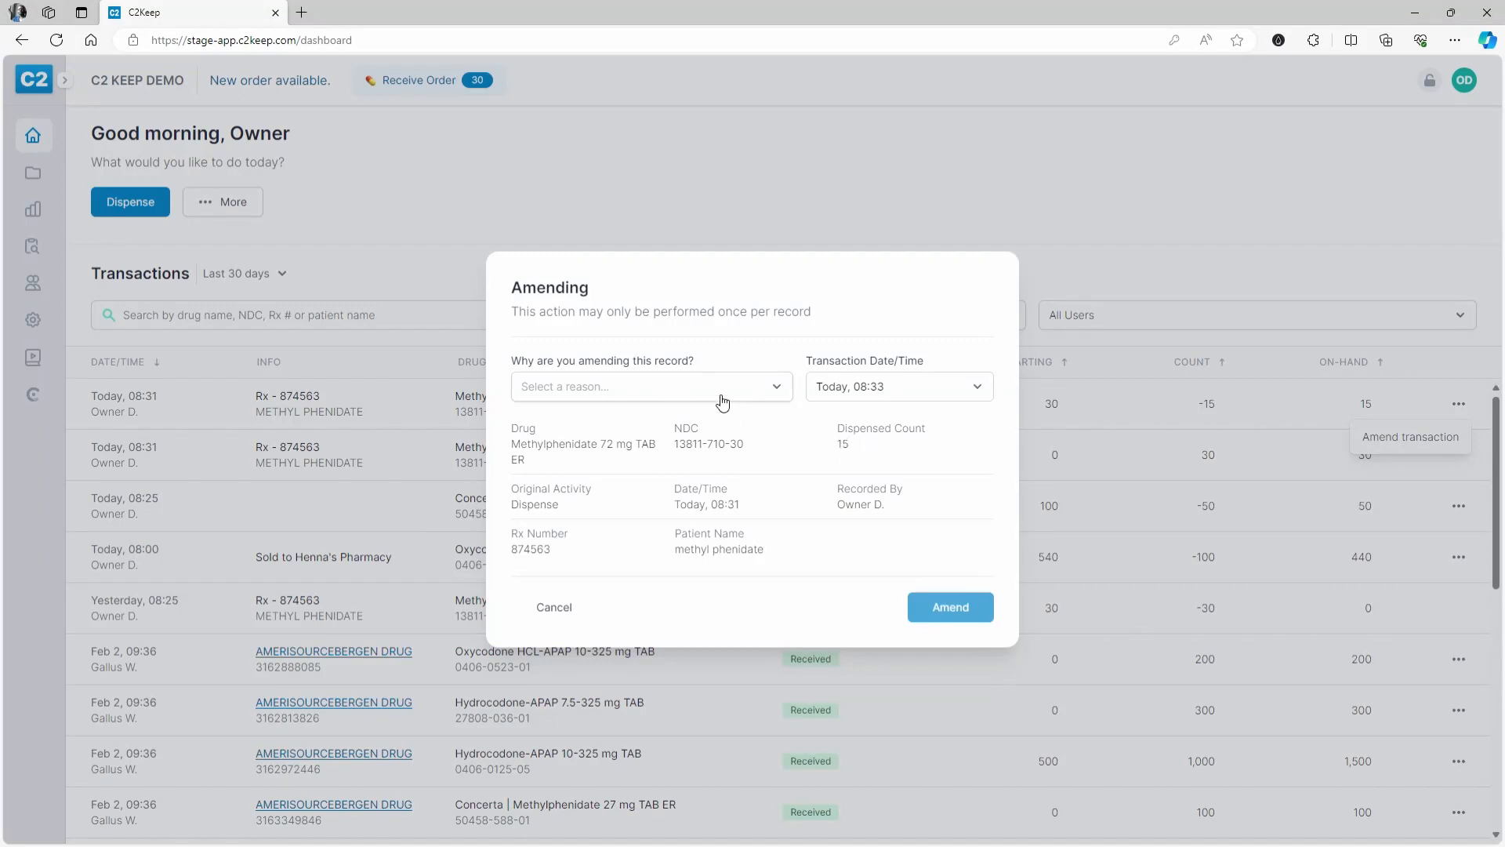
left_click(719, 402)
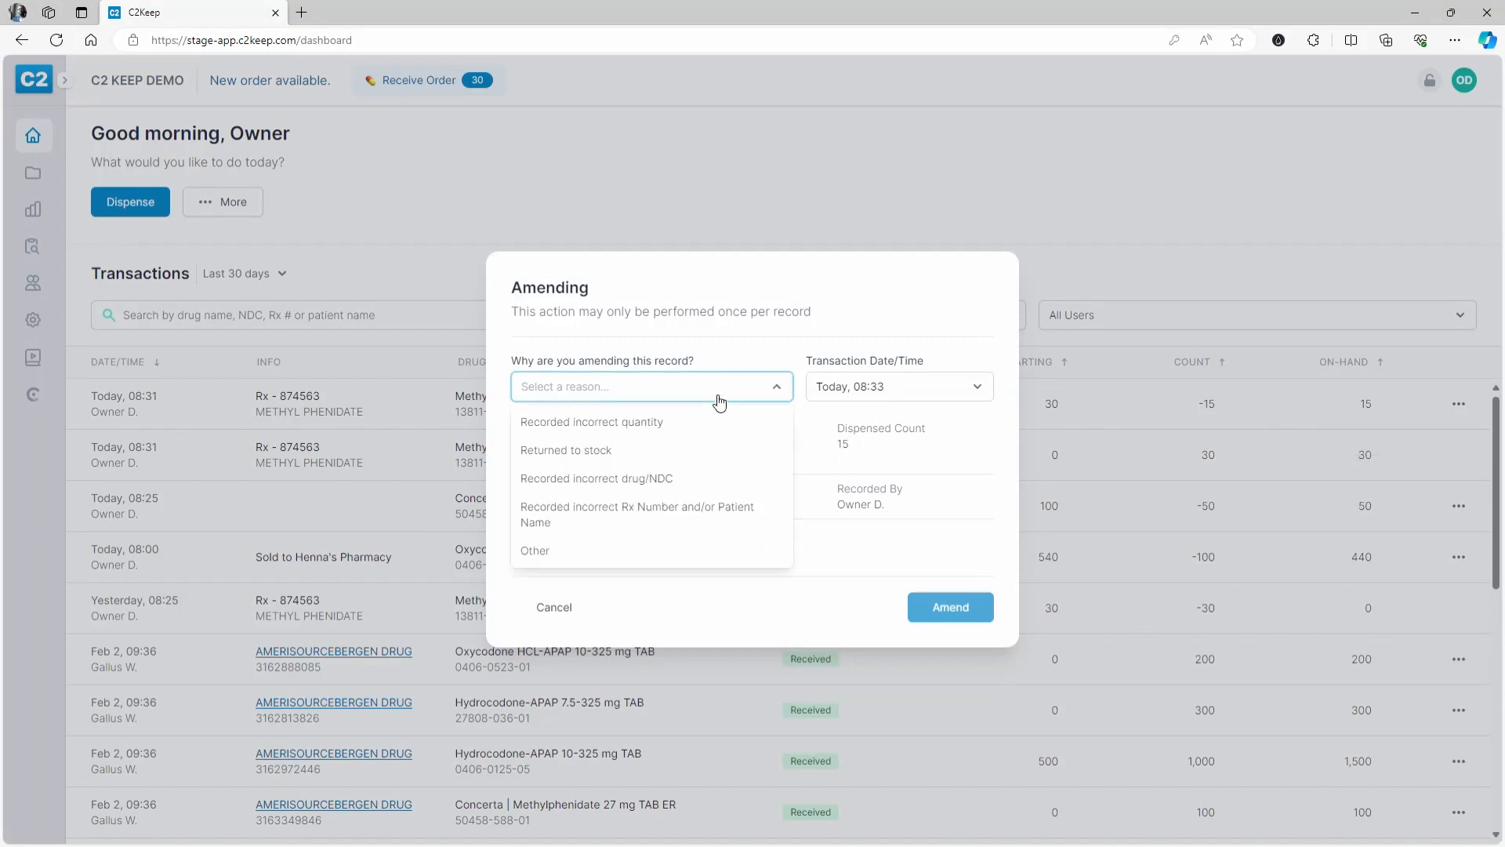
left_click(612, 455)
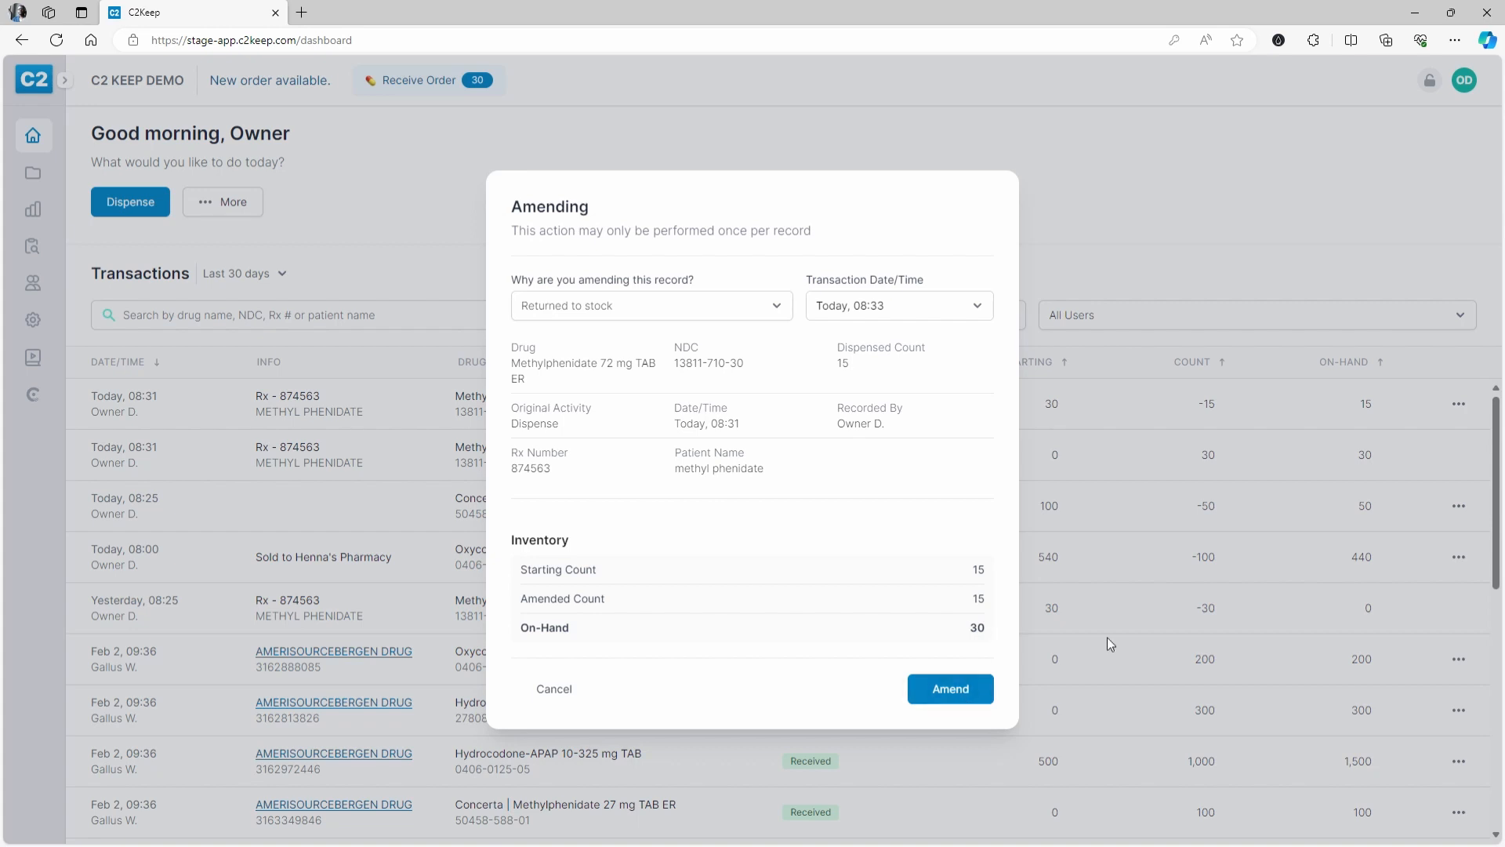
left_click(972, 696)
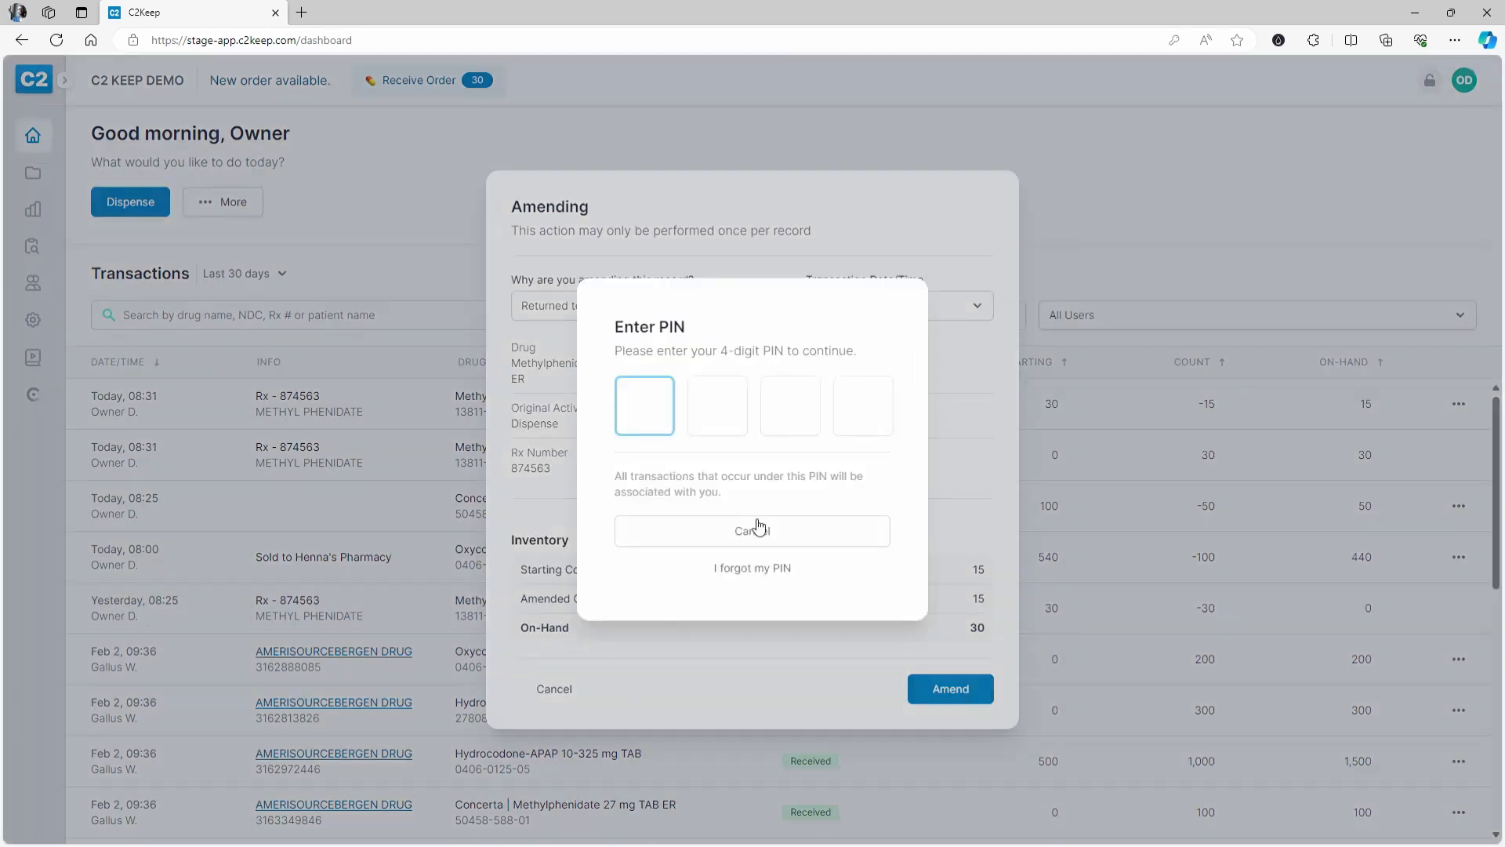
type("••••")
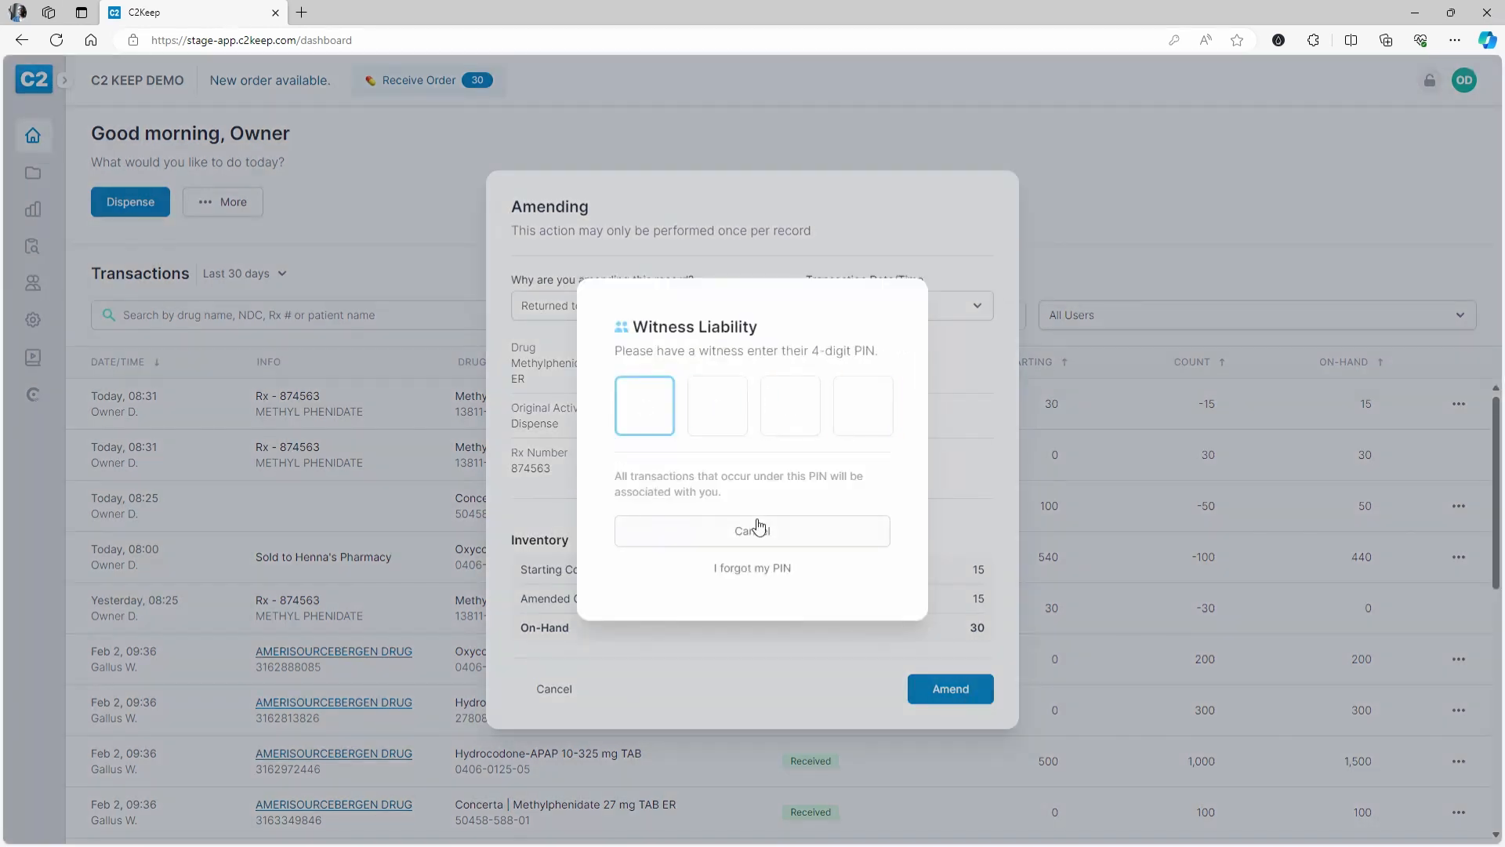
type("••••")
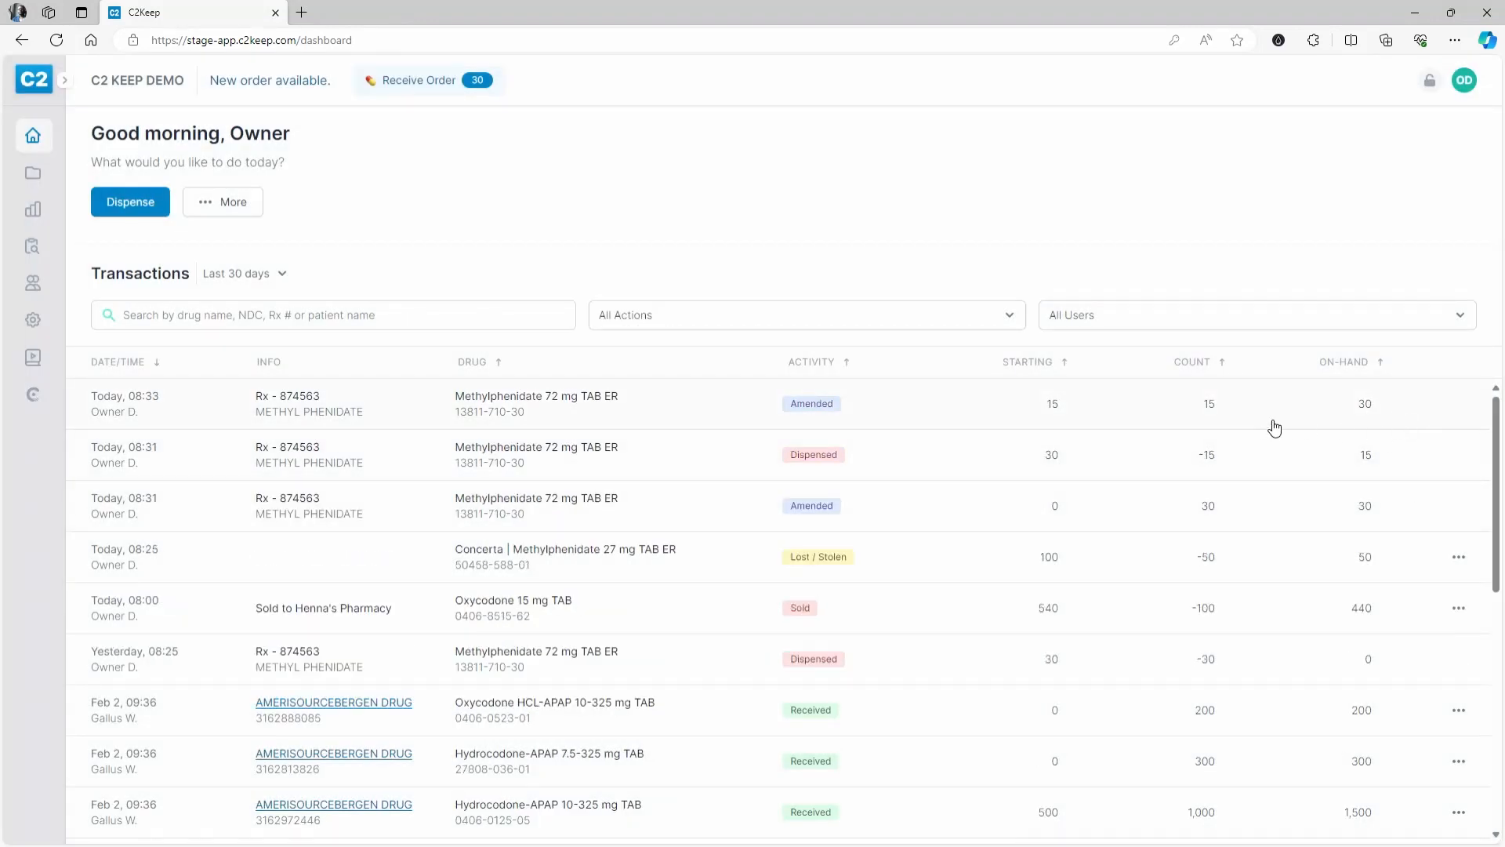
left_click(872, 401)
scroll(1254, 538, "down", 4)
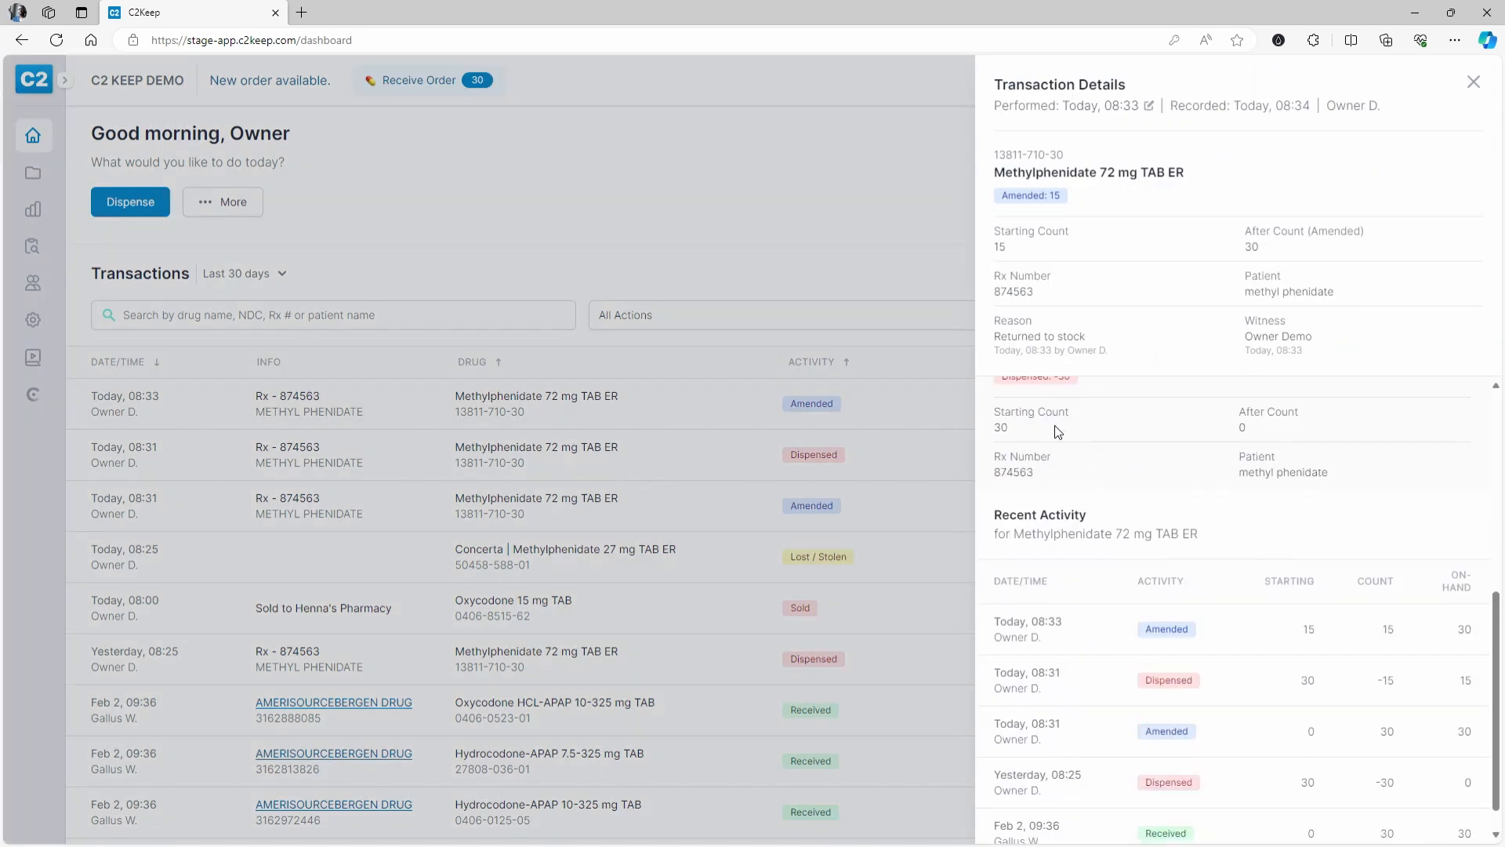
scroll(1078, 510, "up", 1)
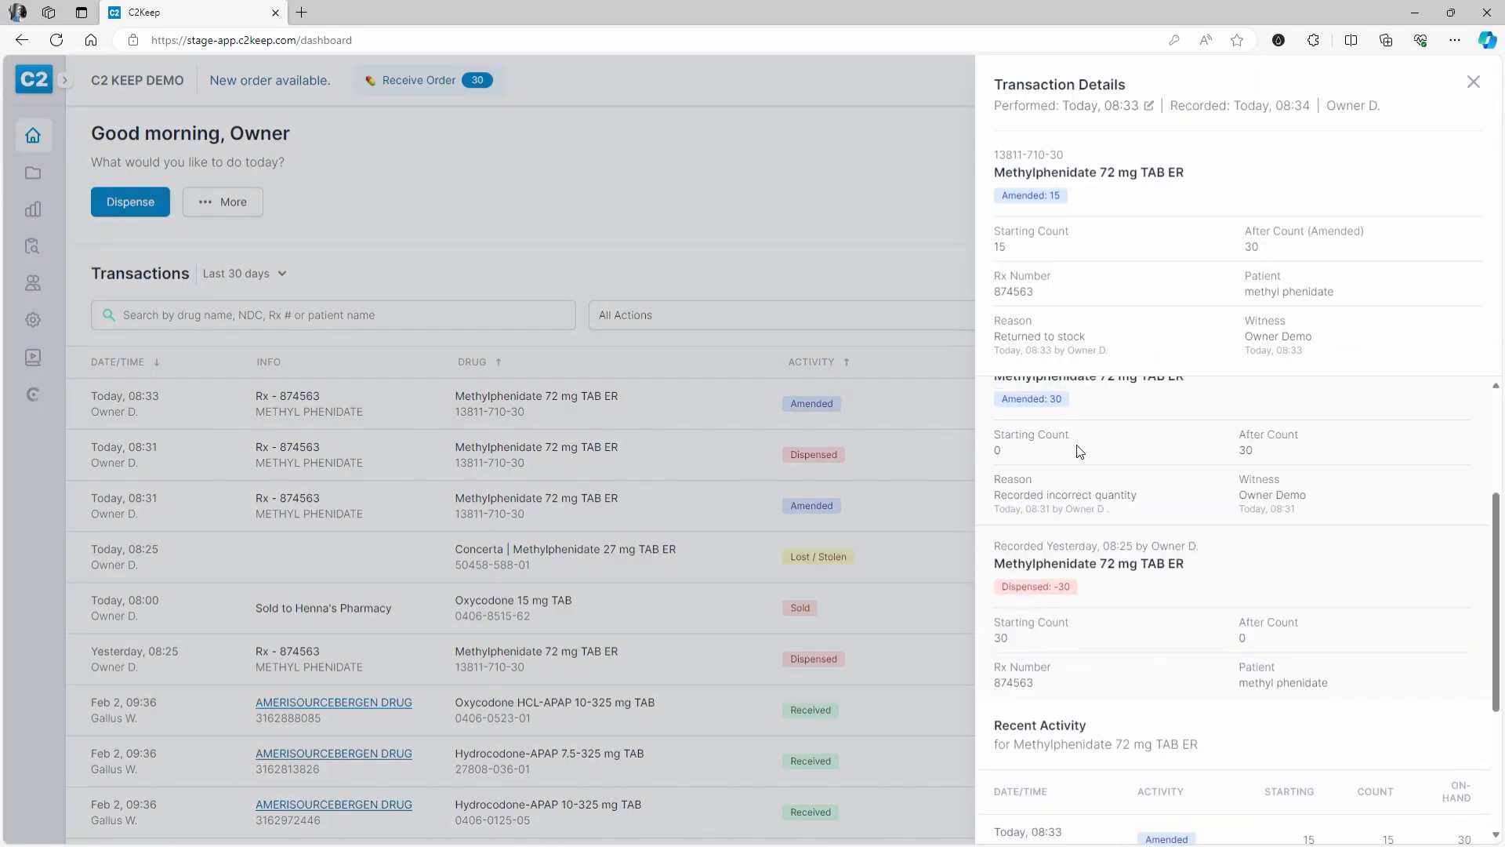
scroll(1076, 445, "up", 3)
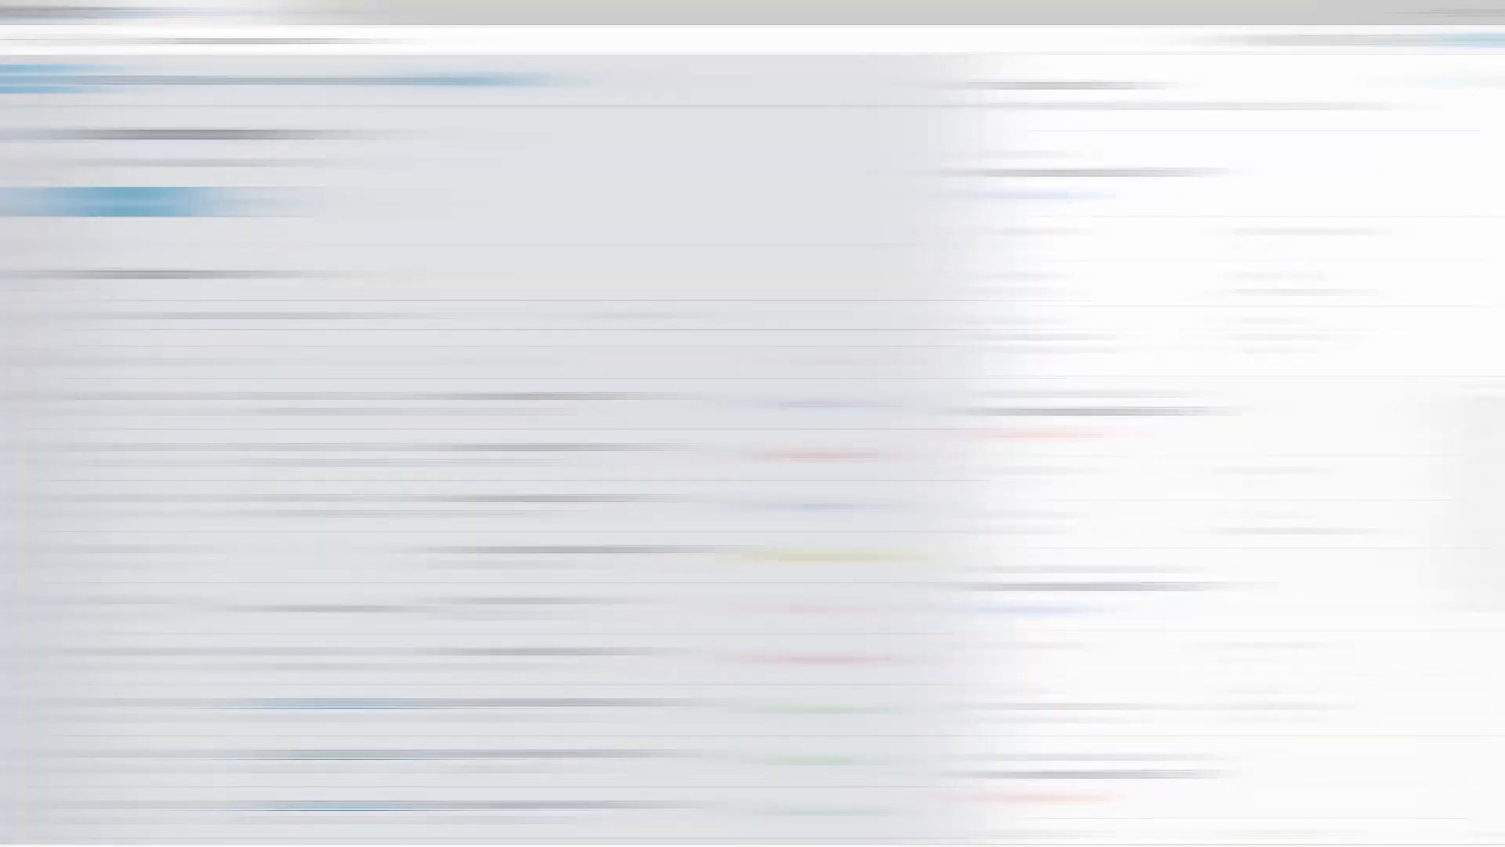
scroll(703, 447, "down", 1)
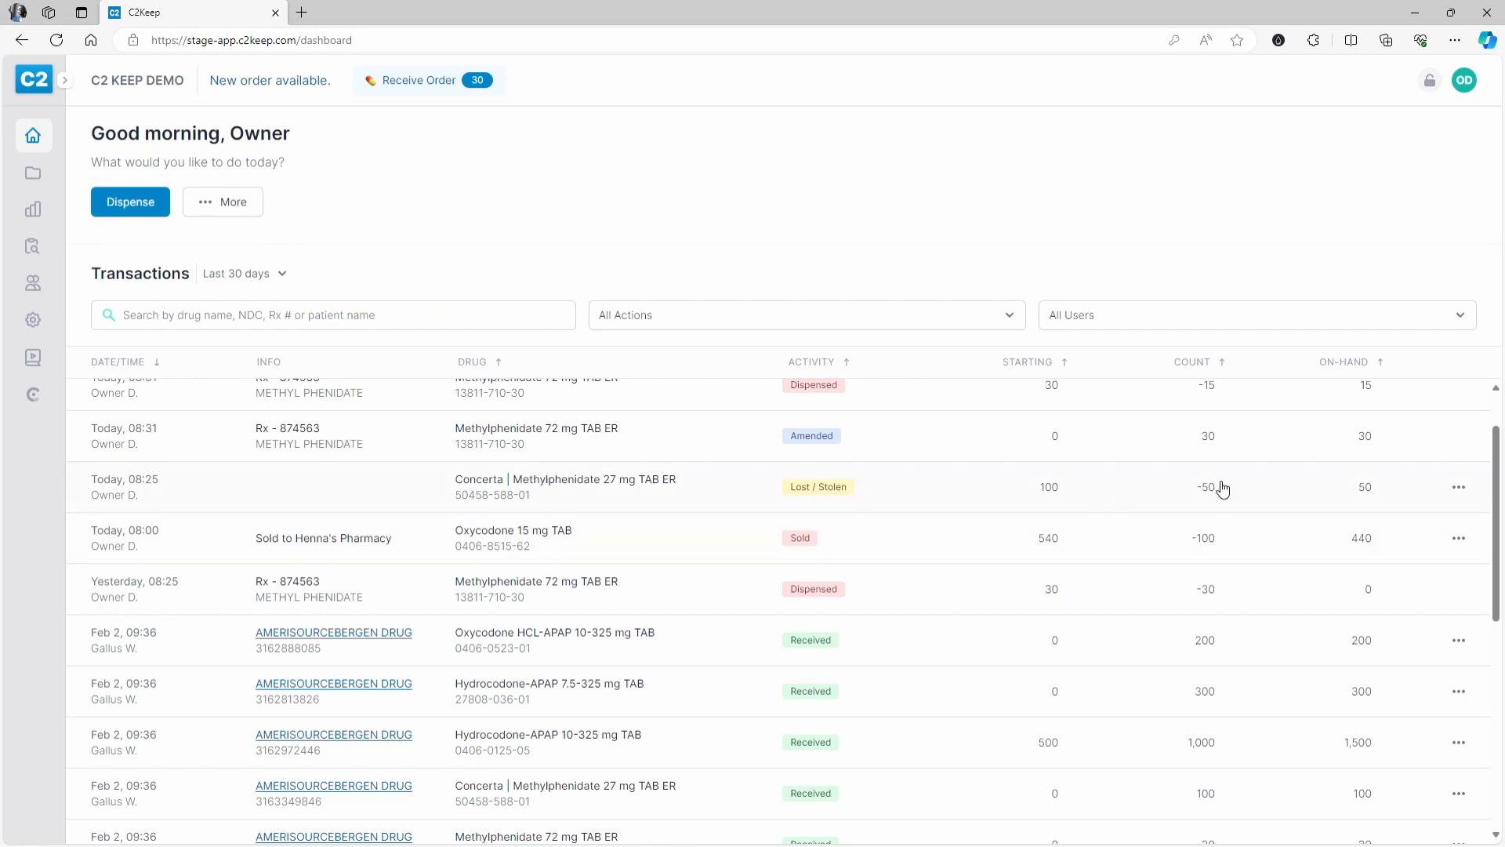
- Amend the Concerta loss with reason Other plus a written explanation, approved with both PINs
left_click(1460, 490)
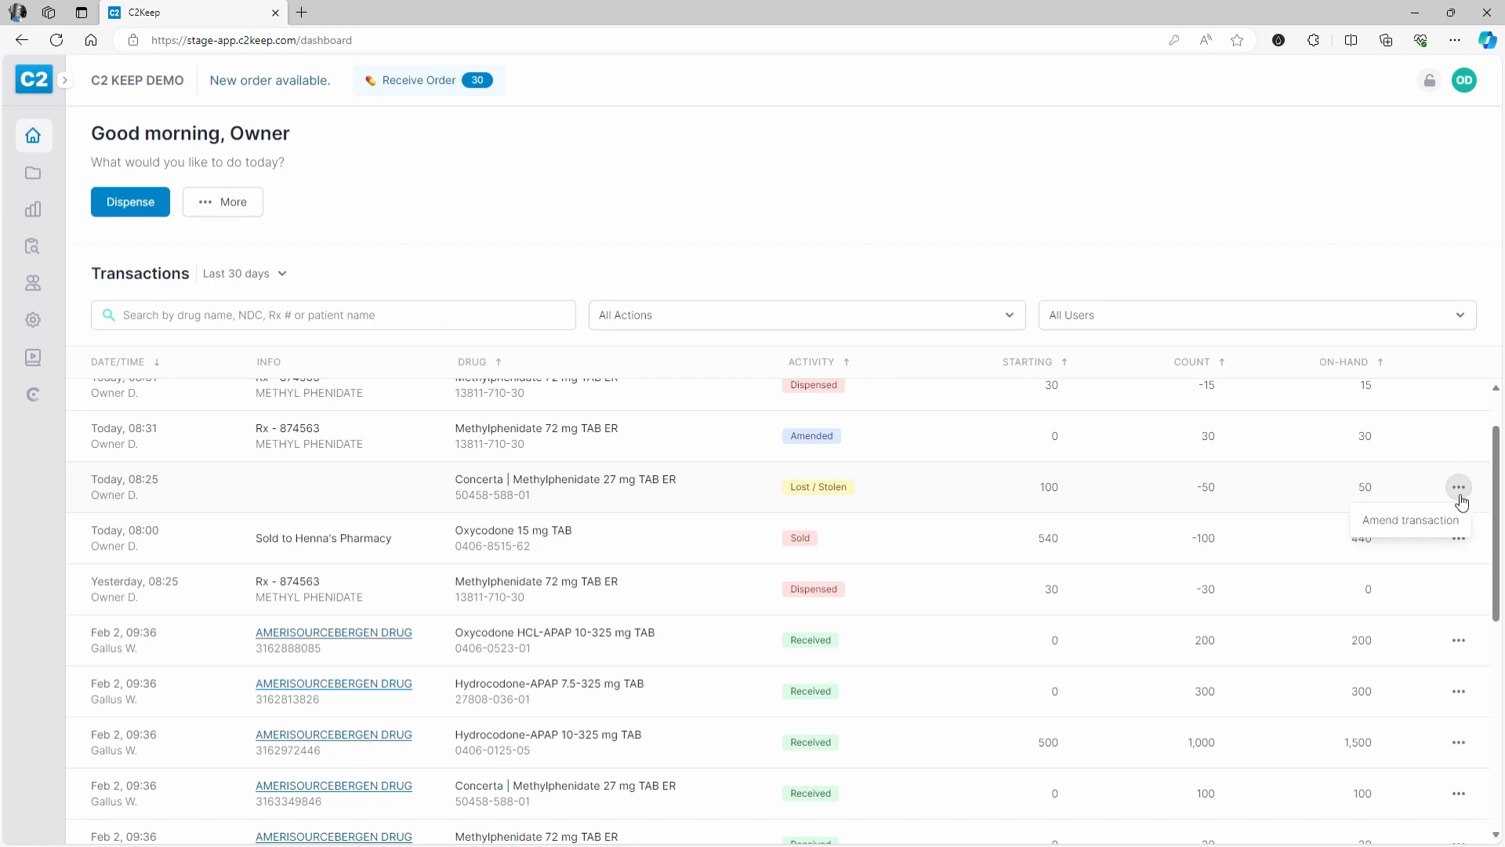
left_click(1443, 530)
left_click(607, 417)
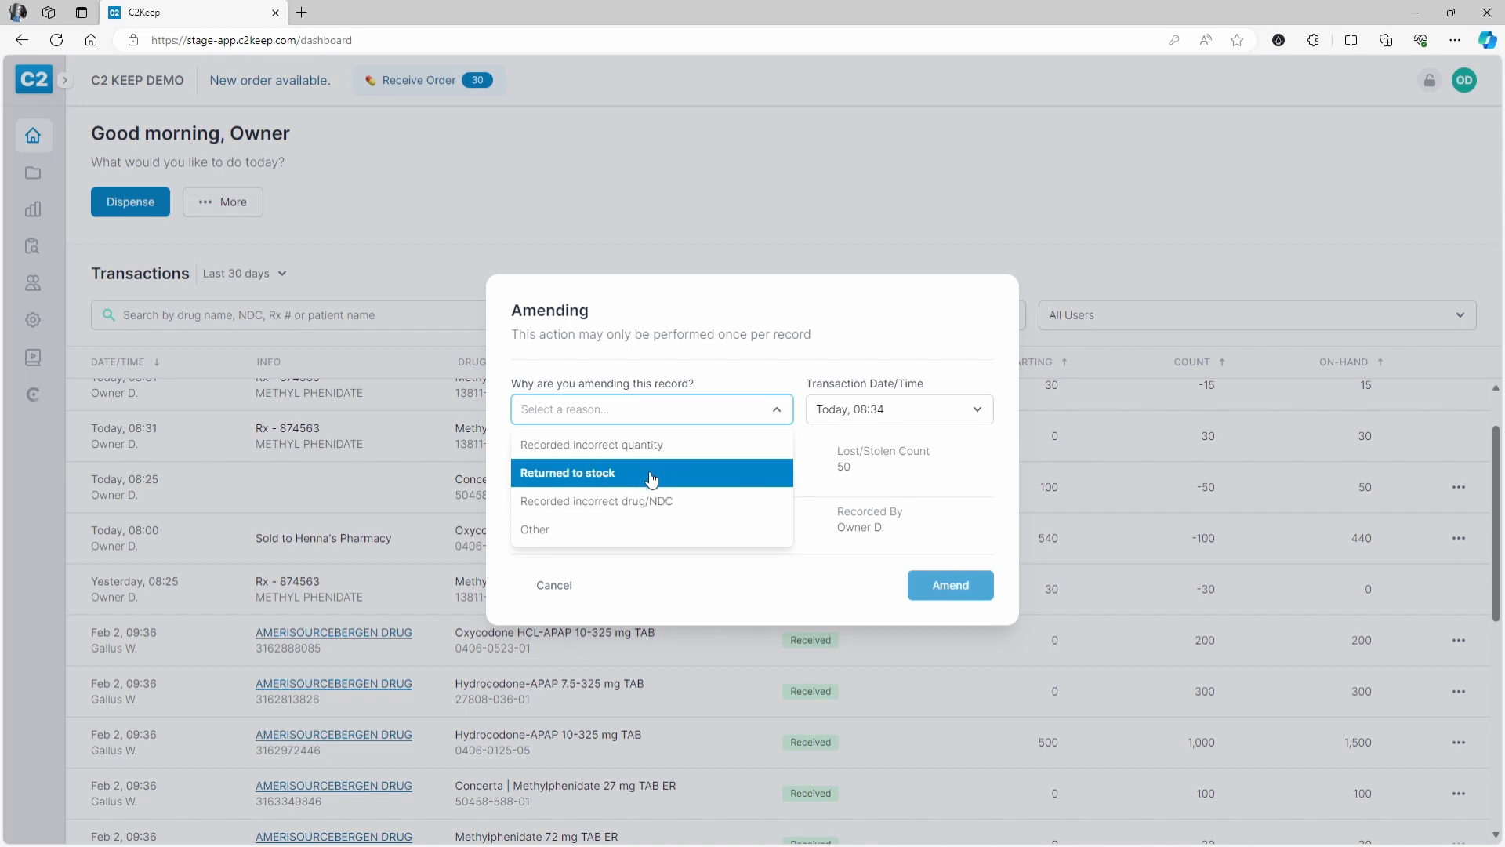
left_click(552, 533)
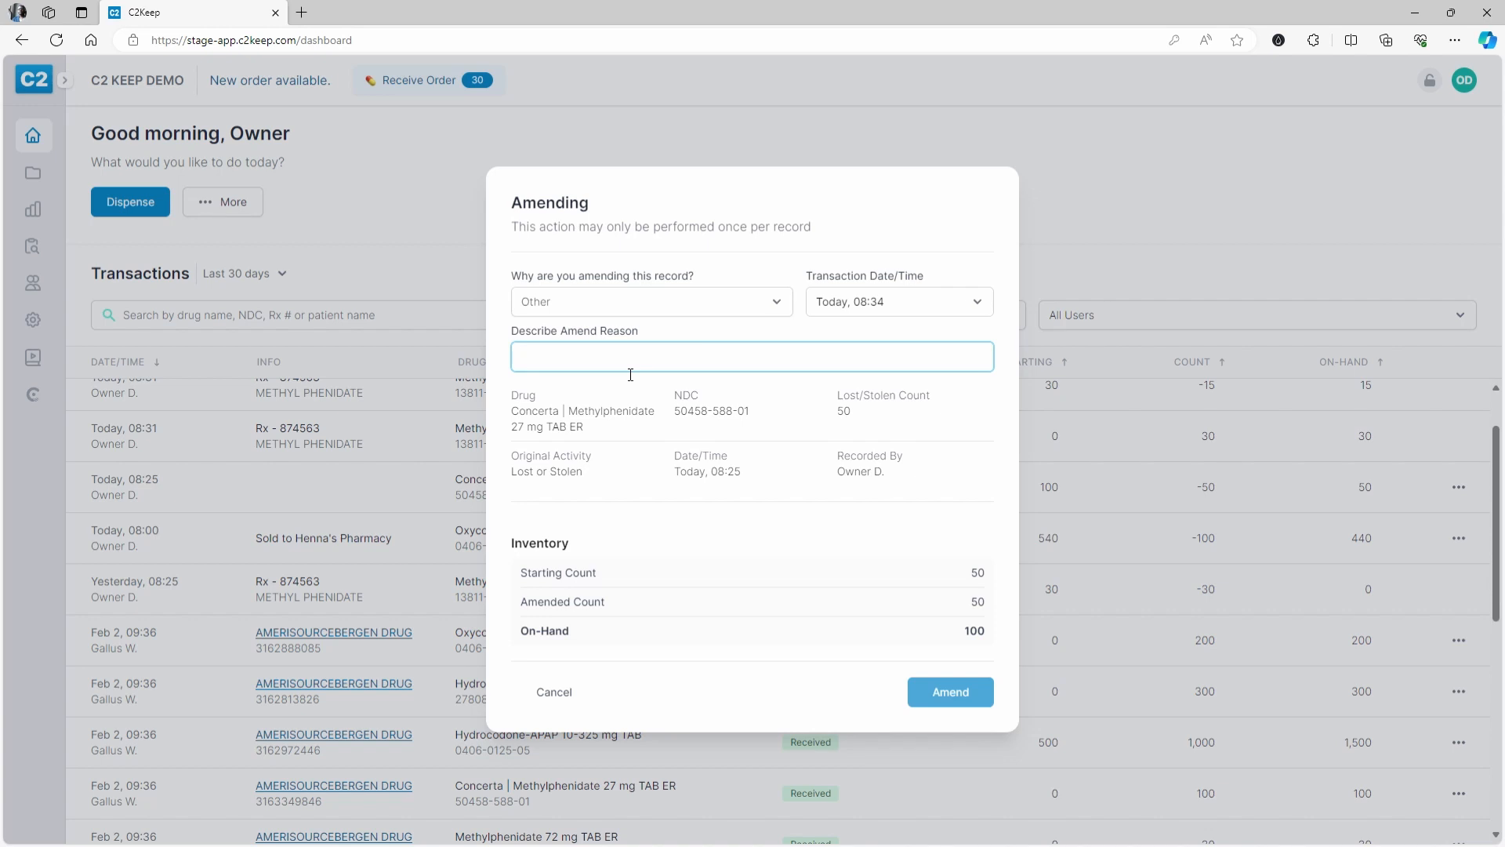
type("Whate")
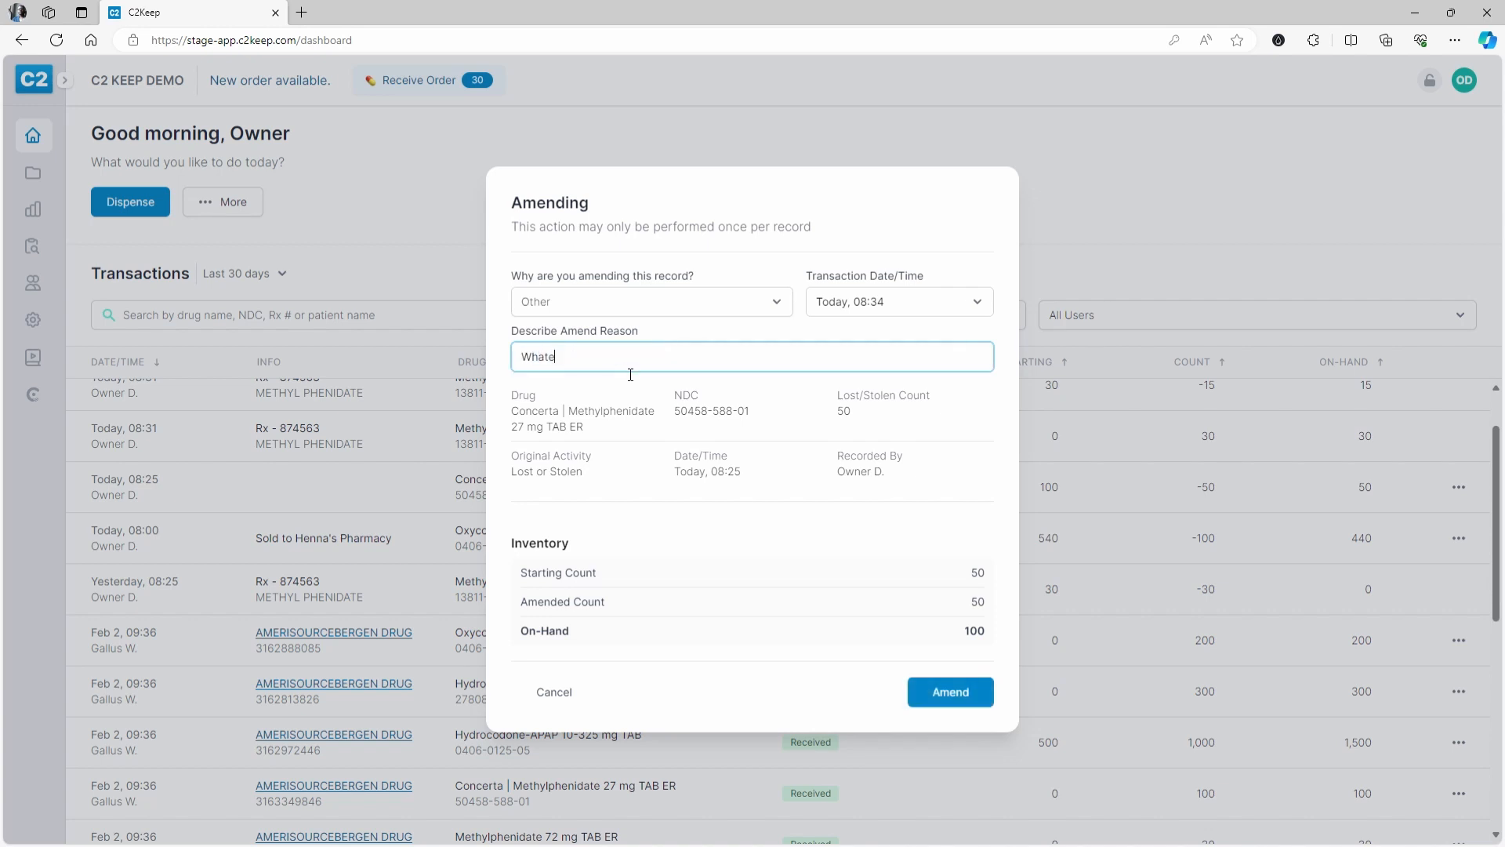
type("ver reason you want to explain why y")
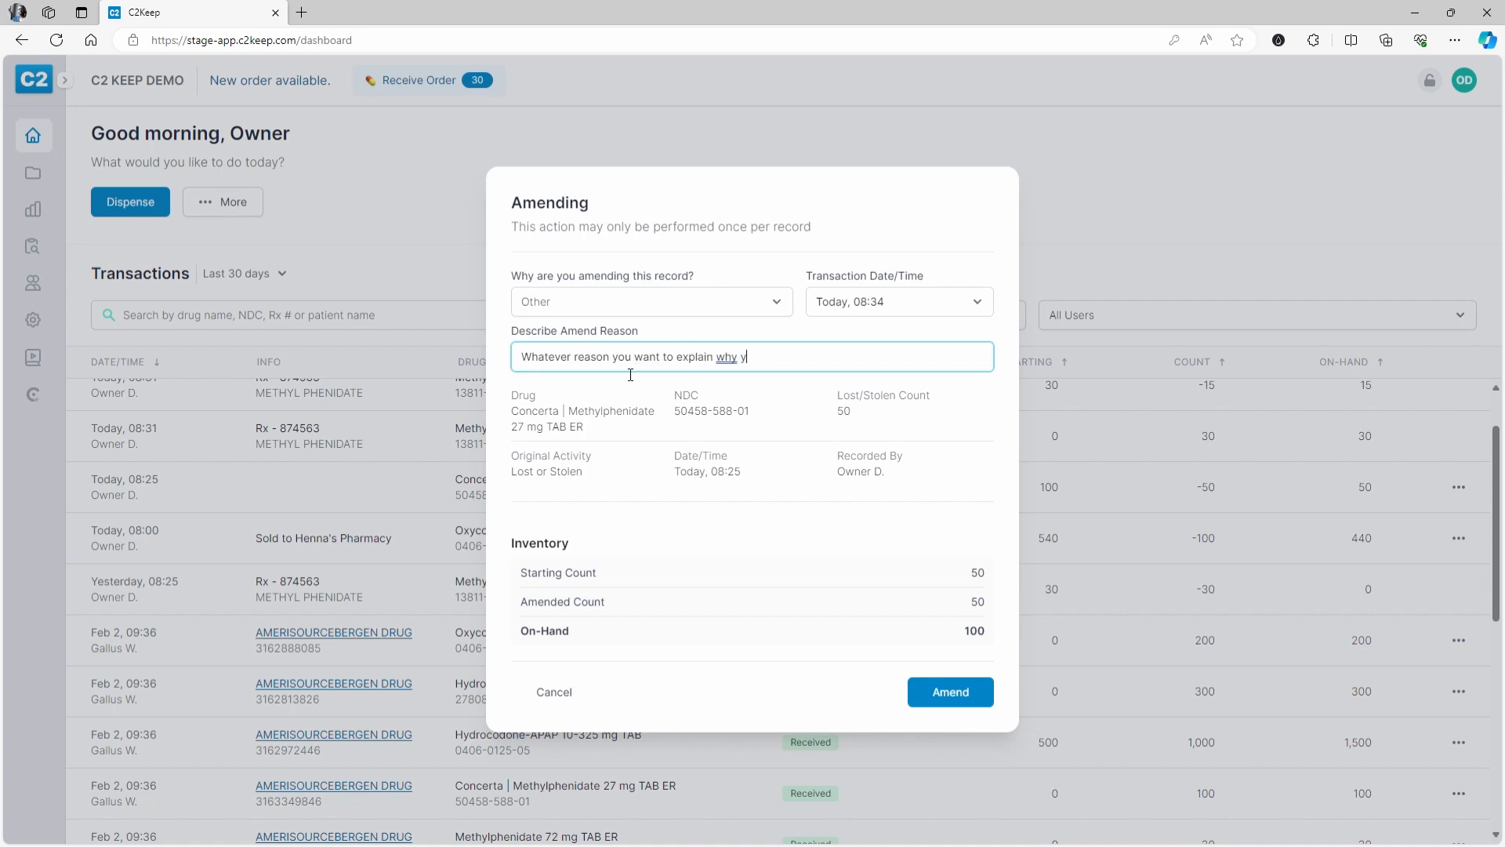
type("ou are amending a transaction.")
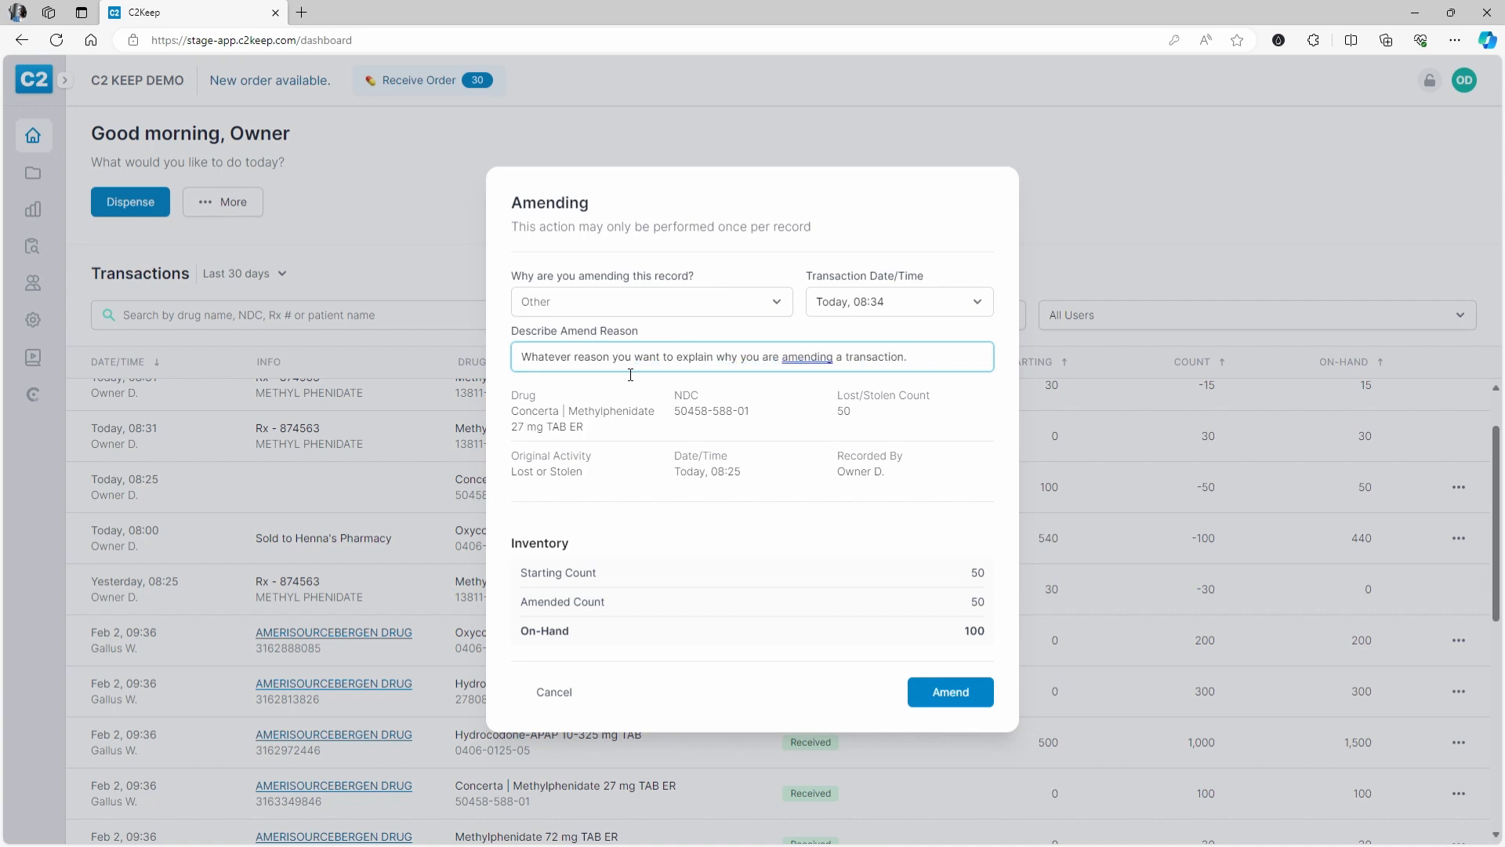
left_click(958, 700)
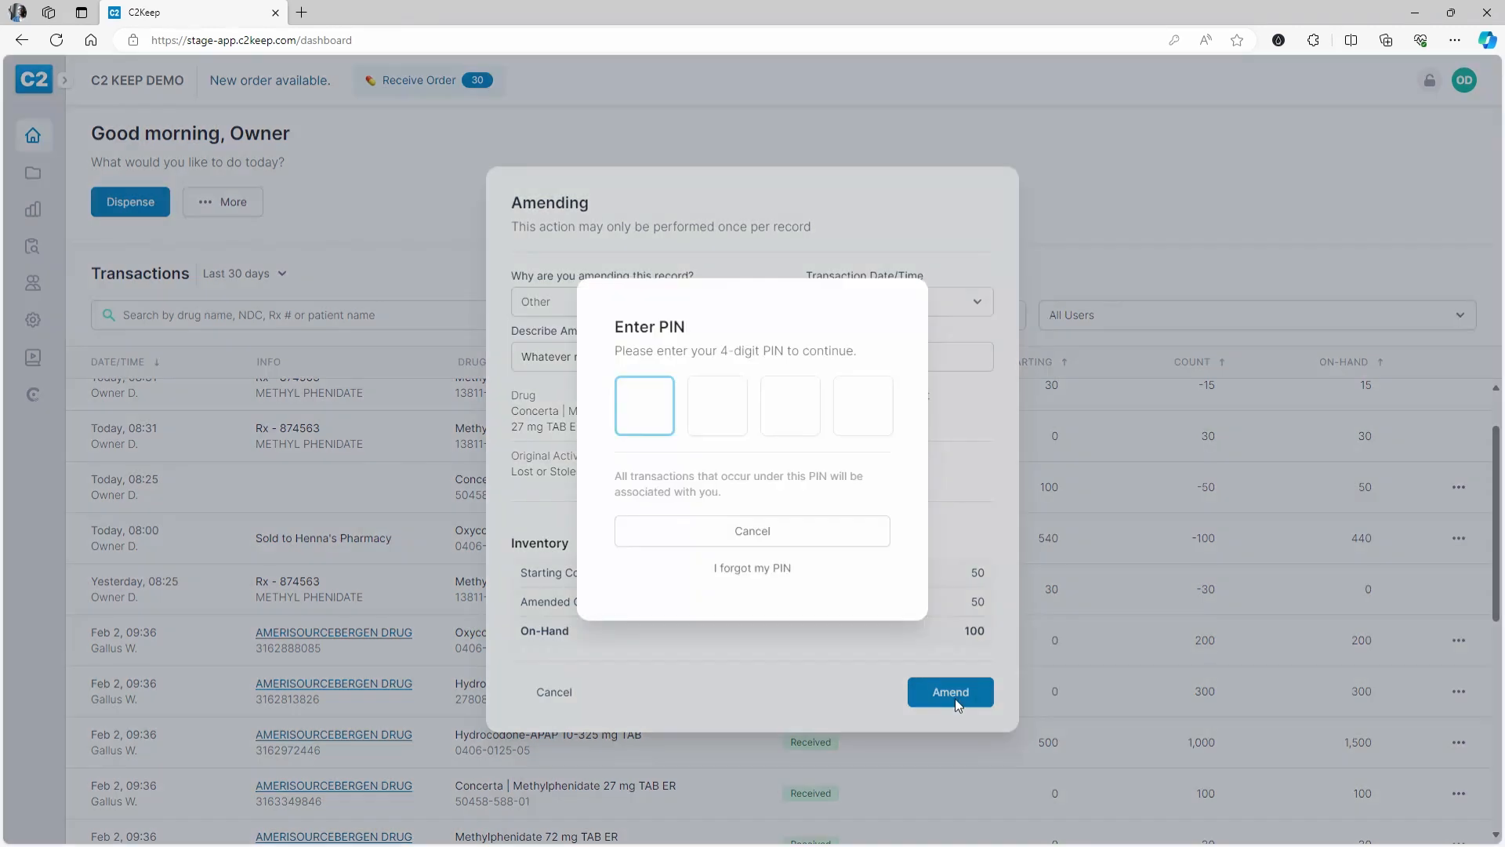
type("********")
scroll(784, 549, "up", 2)
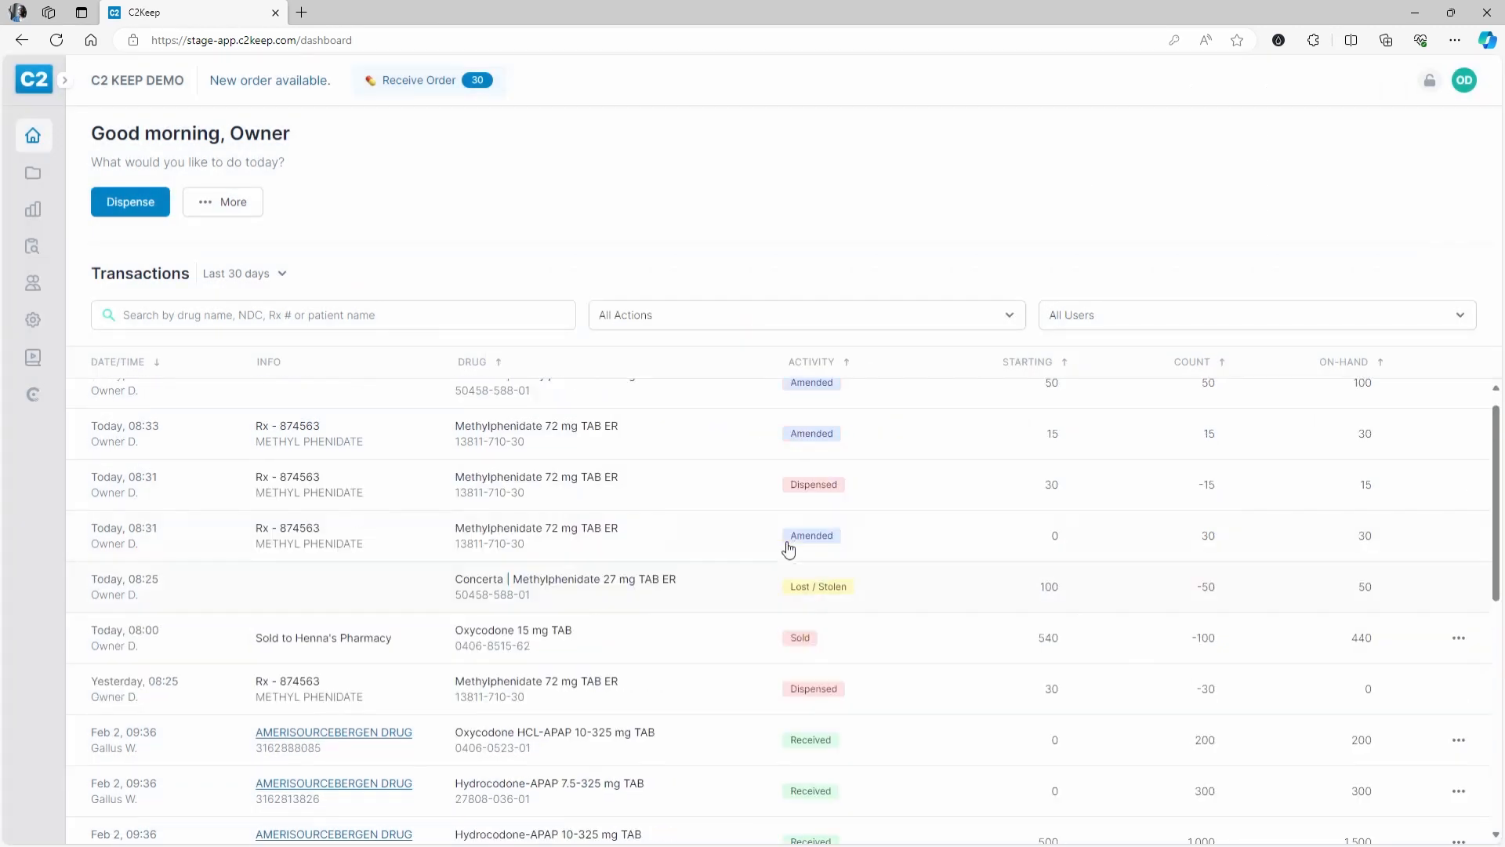
left_click(721, 622)
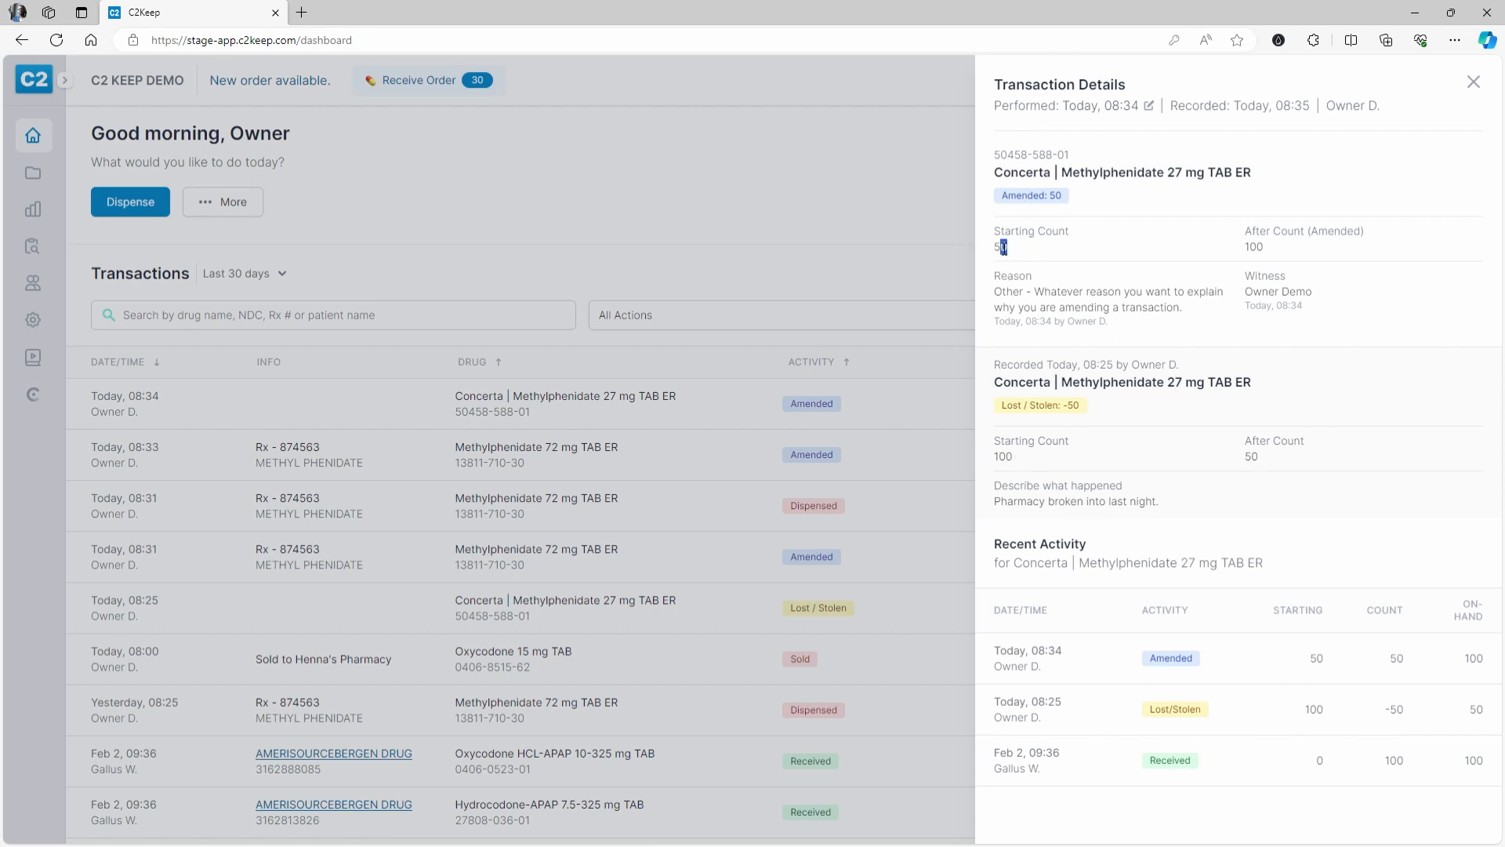
double_click(1252, 248)
left_click_drag(994, 292, 1185, 313)
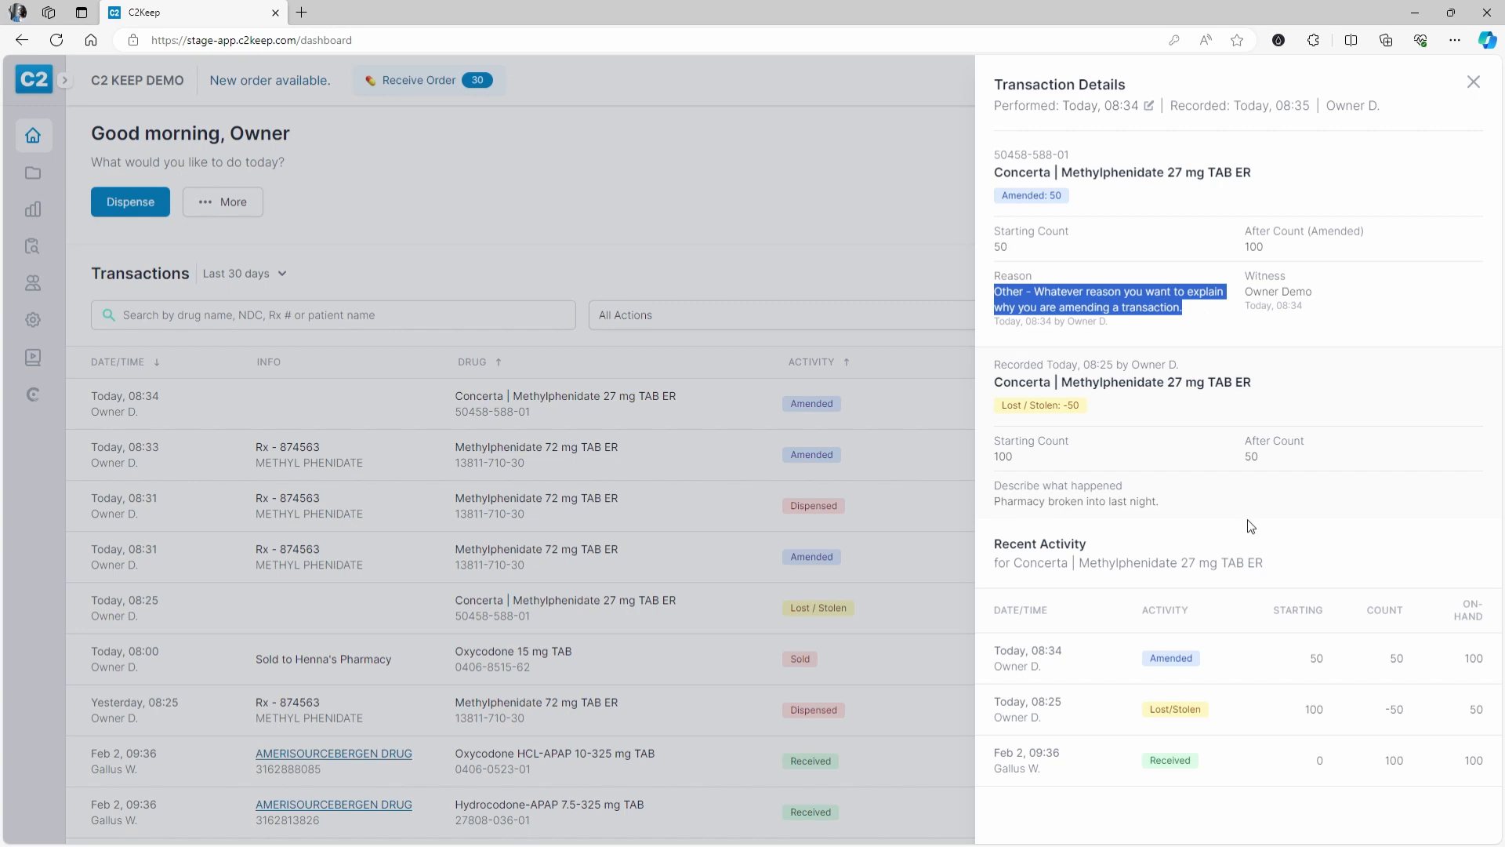
left_click(904, 278)
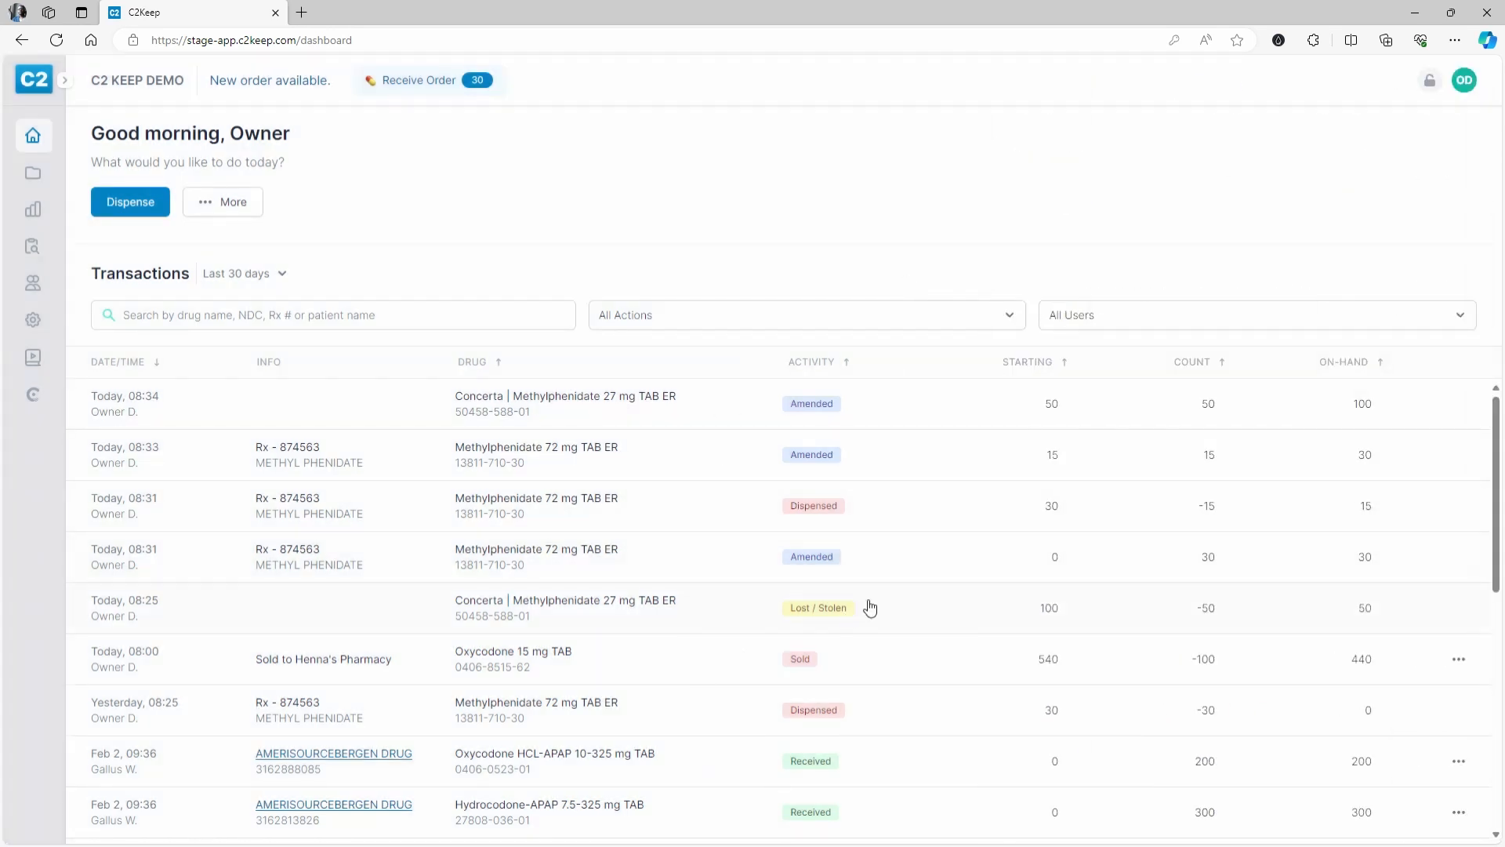
scroll(818, 631, "down", 2)
scroll(834, 692, "down", 3)
scroll(833, 692, "up", 1)
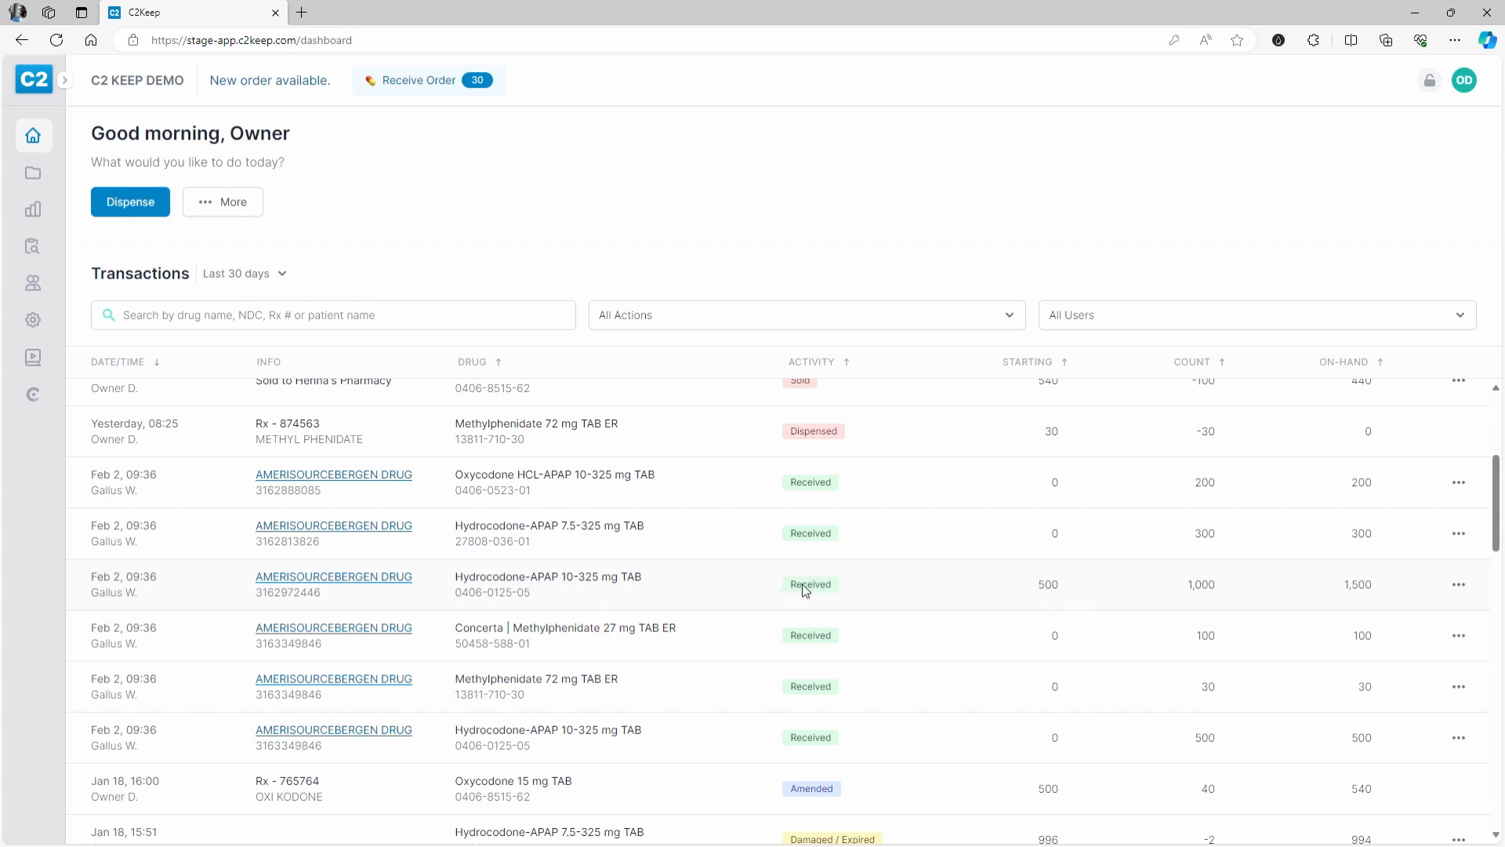
- Amend the Hydrocodone-APAP 10-325 receipt as Returned to wholesaler with 500 units returned
left_click(903, 593)
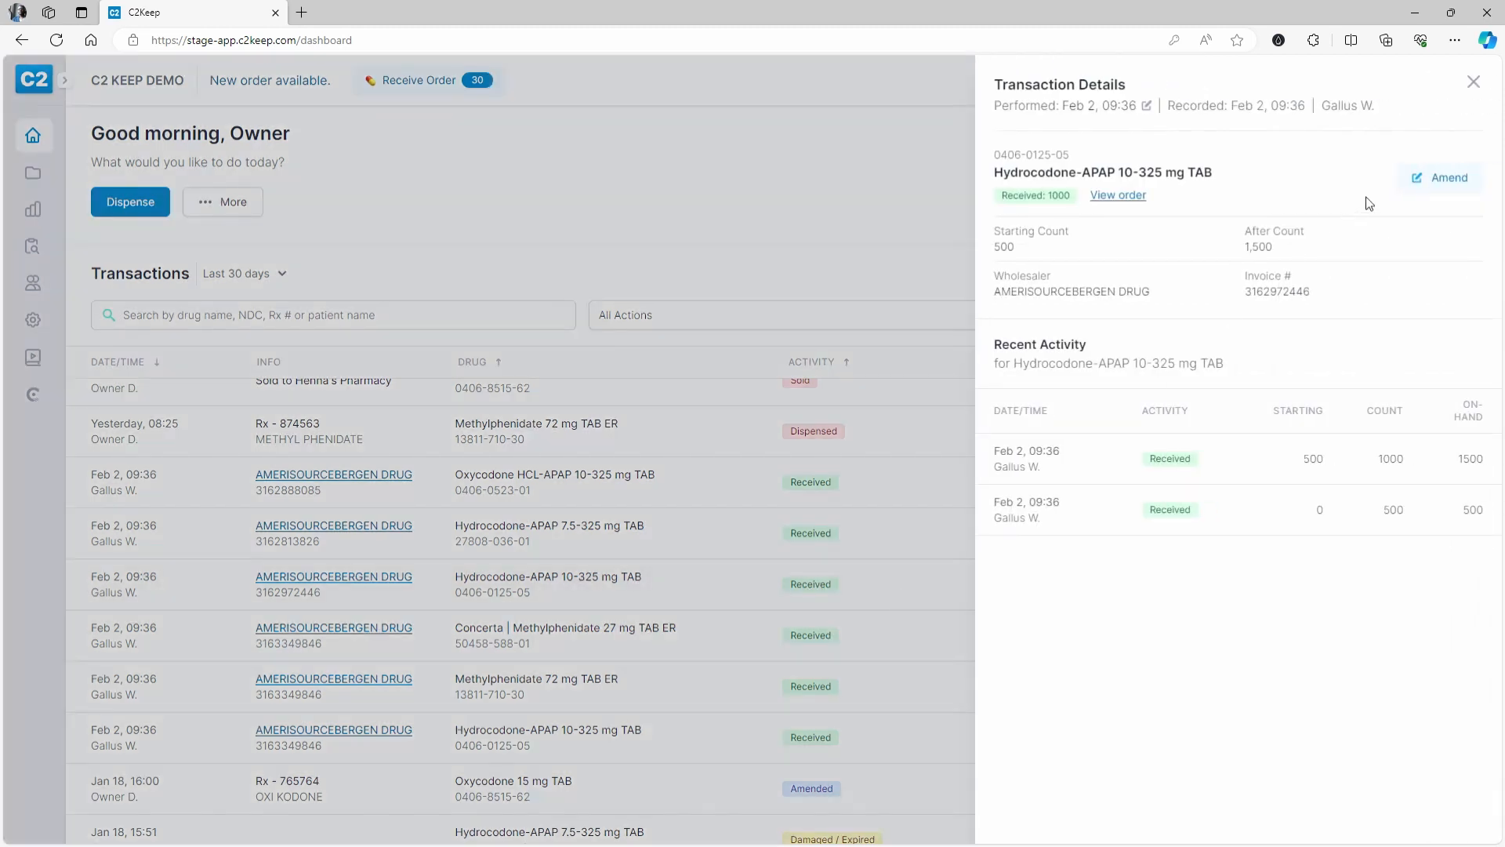
left_click(1444, 183)
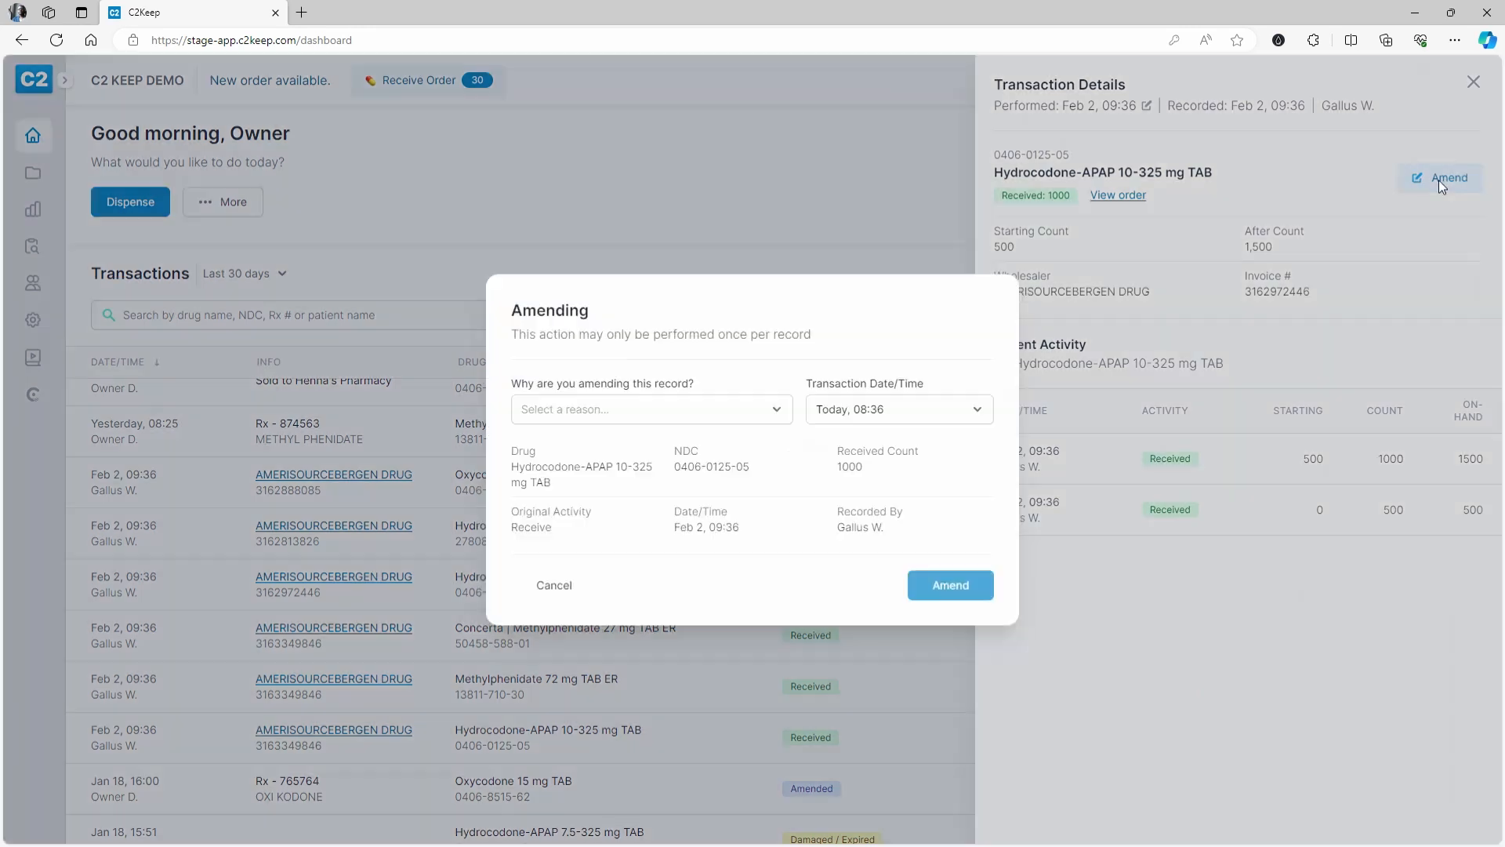
left_click(661, 418)
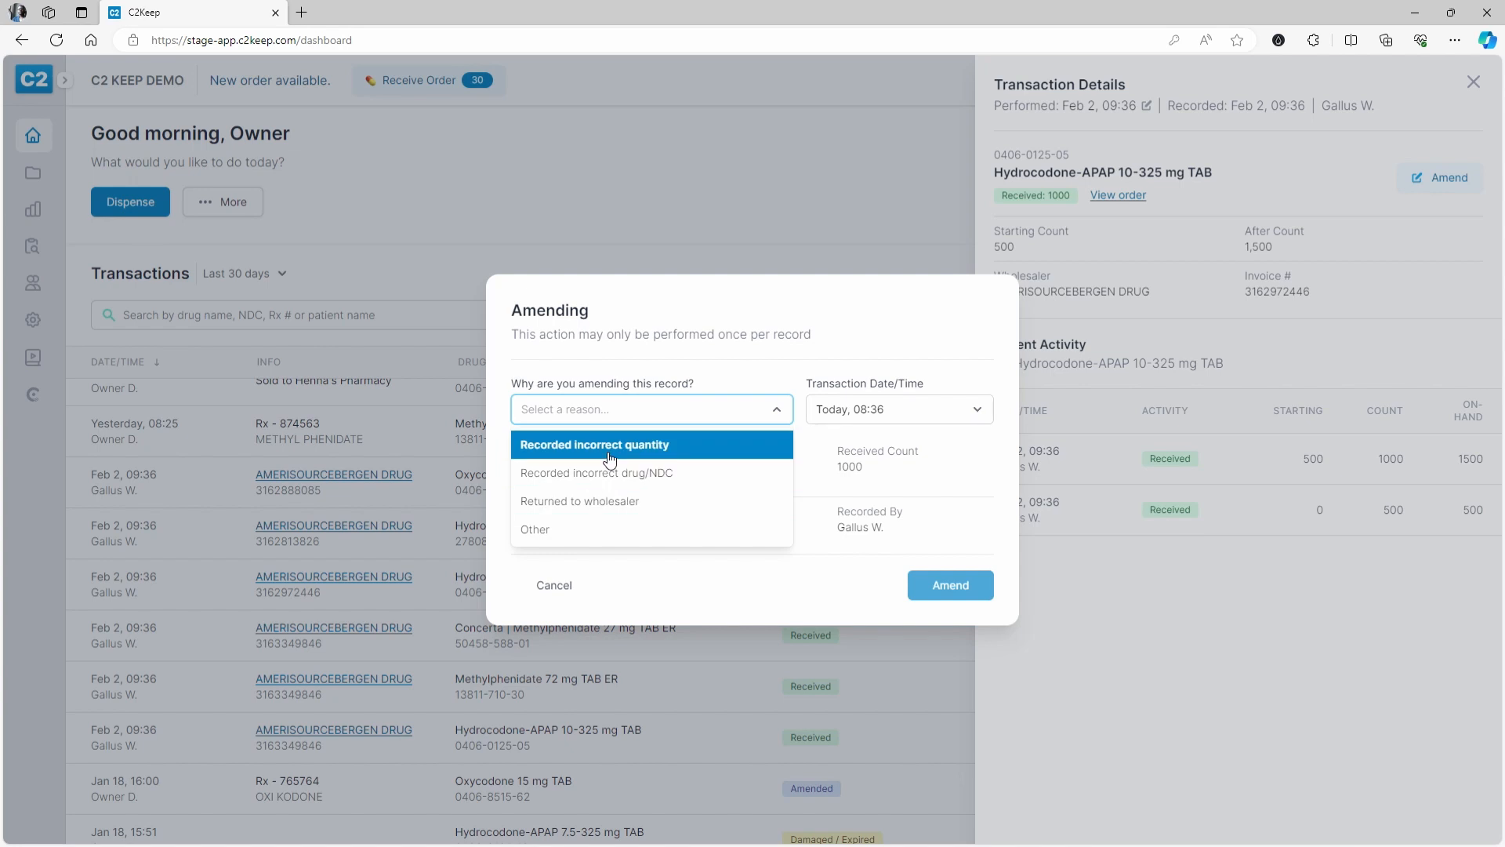
left_click(602, 507)
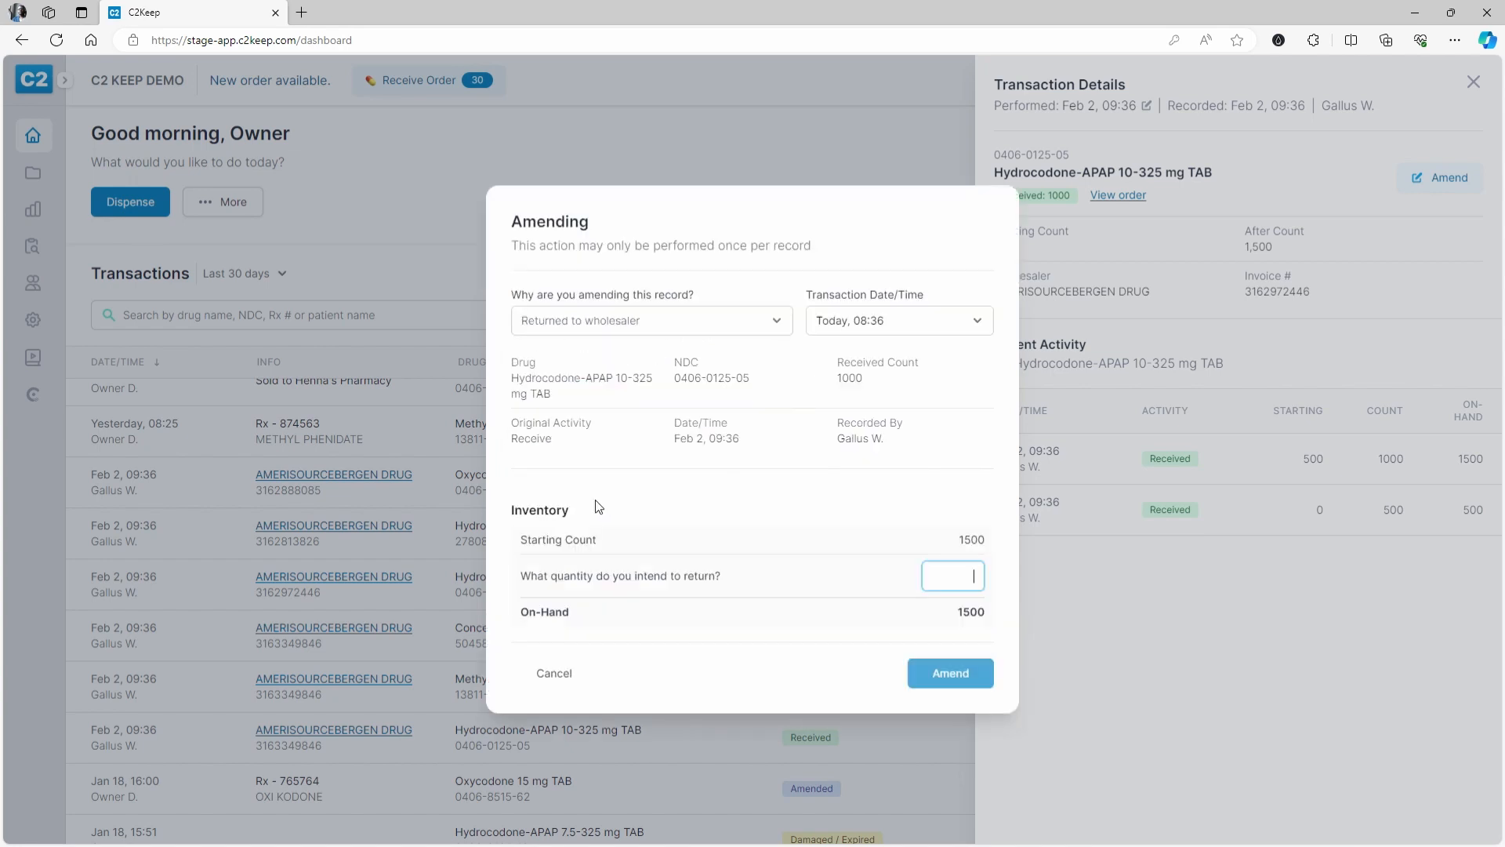
left_click(524, 580)
left_click(973, 584)
type("500")
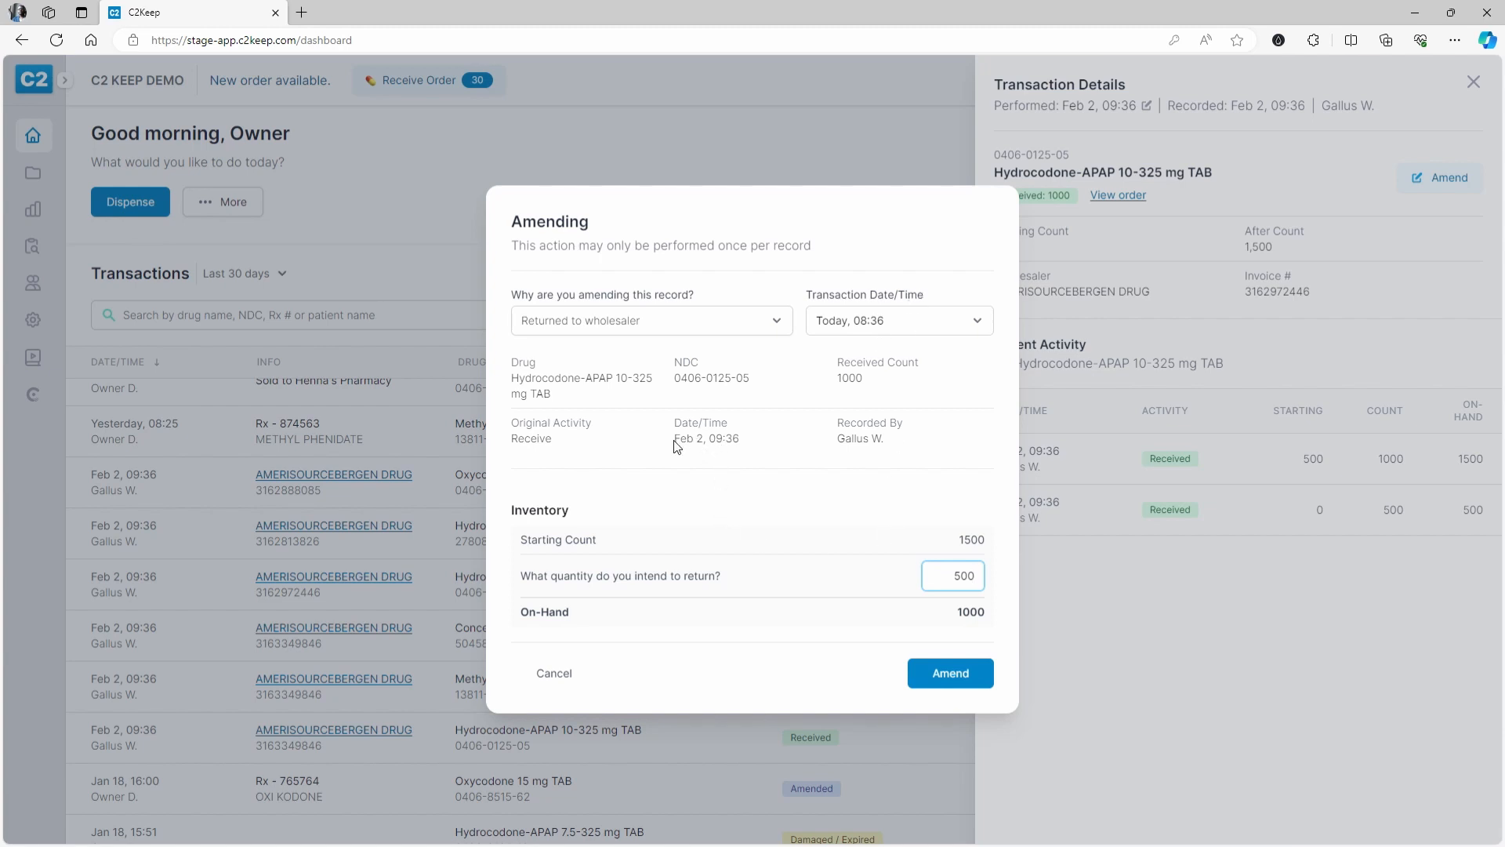
- Set the return's transaction date to Feb 2, 09:37 and submit it with both PINs
left_click_drag(676, 444, 753, 450)
left_click(872, 326)
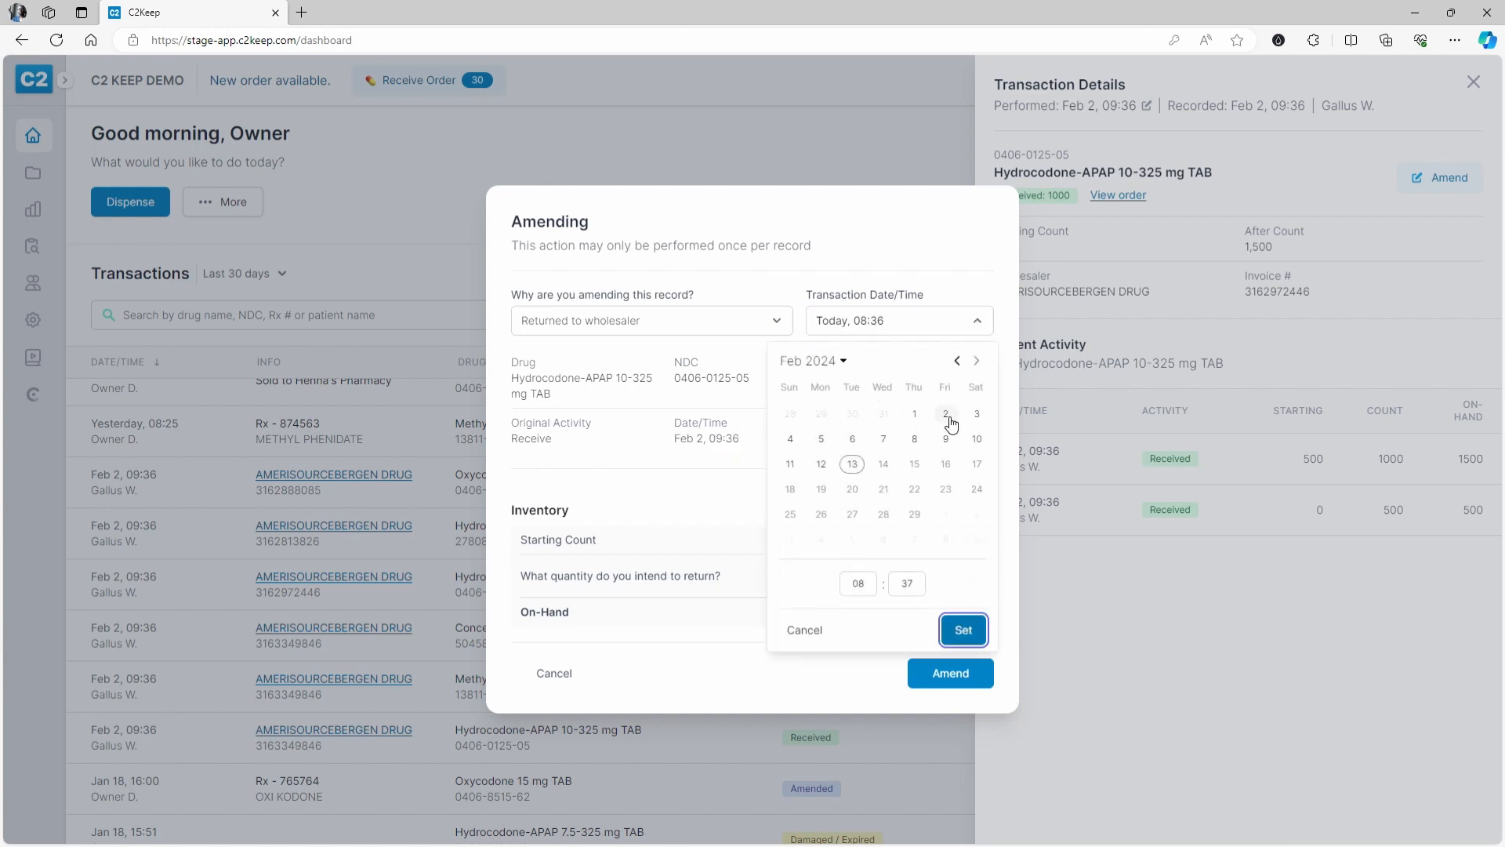
left_click(946, 414)
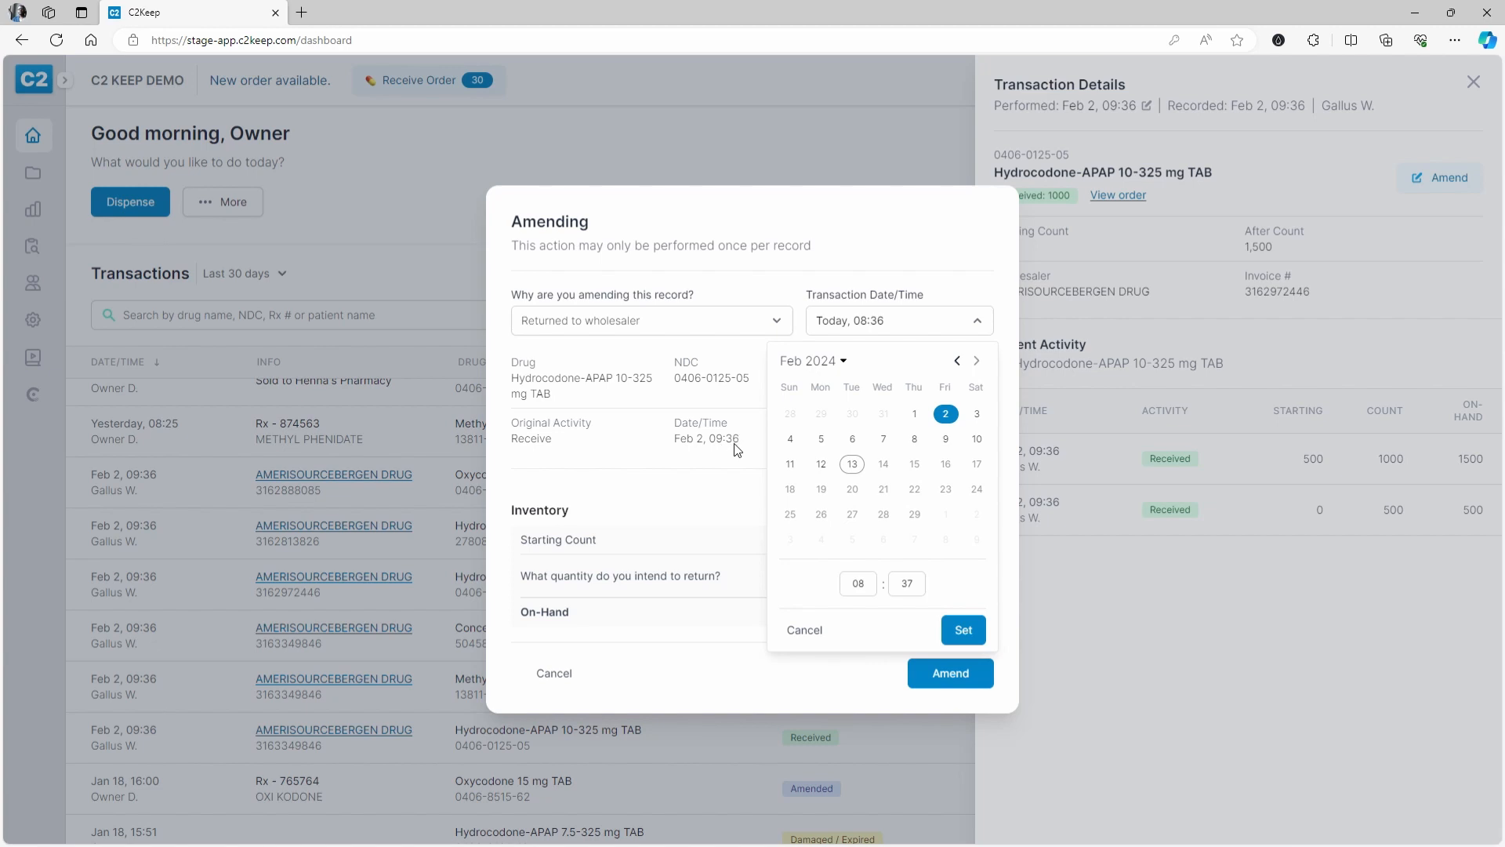
left_click(857, 584)
type("9")
key("Tab")
left_click(963, 629)
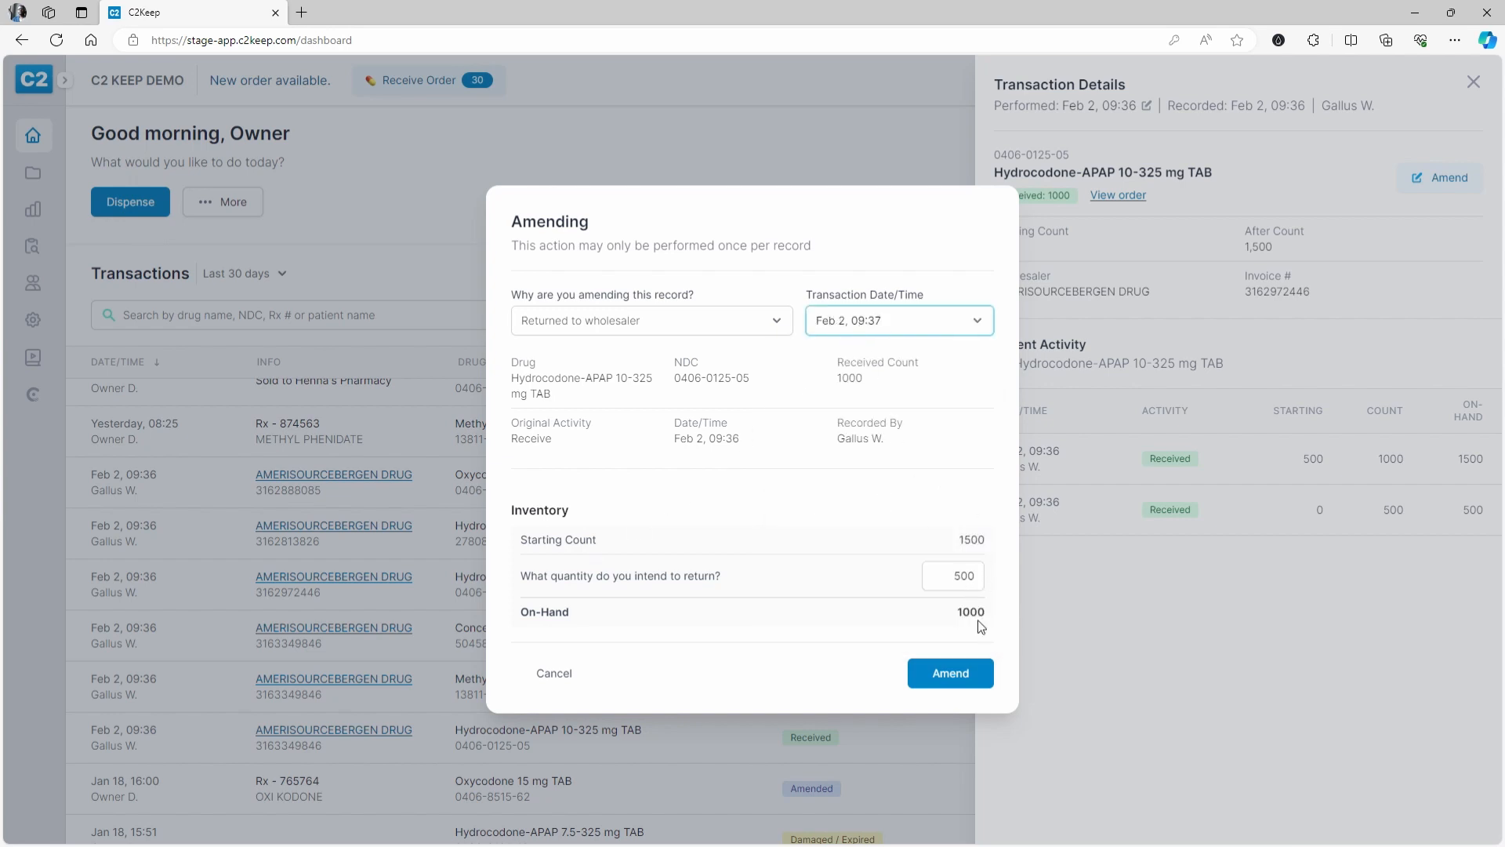
left_click(972, 672)
type("****")
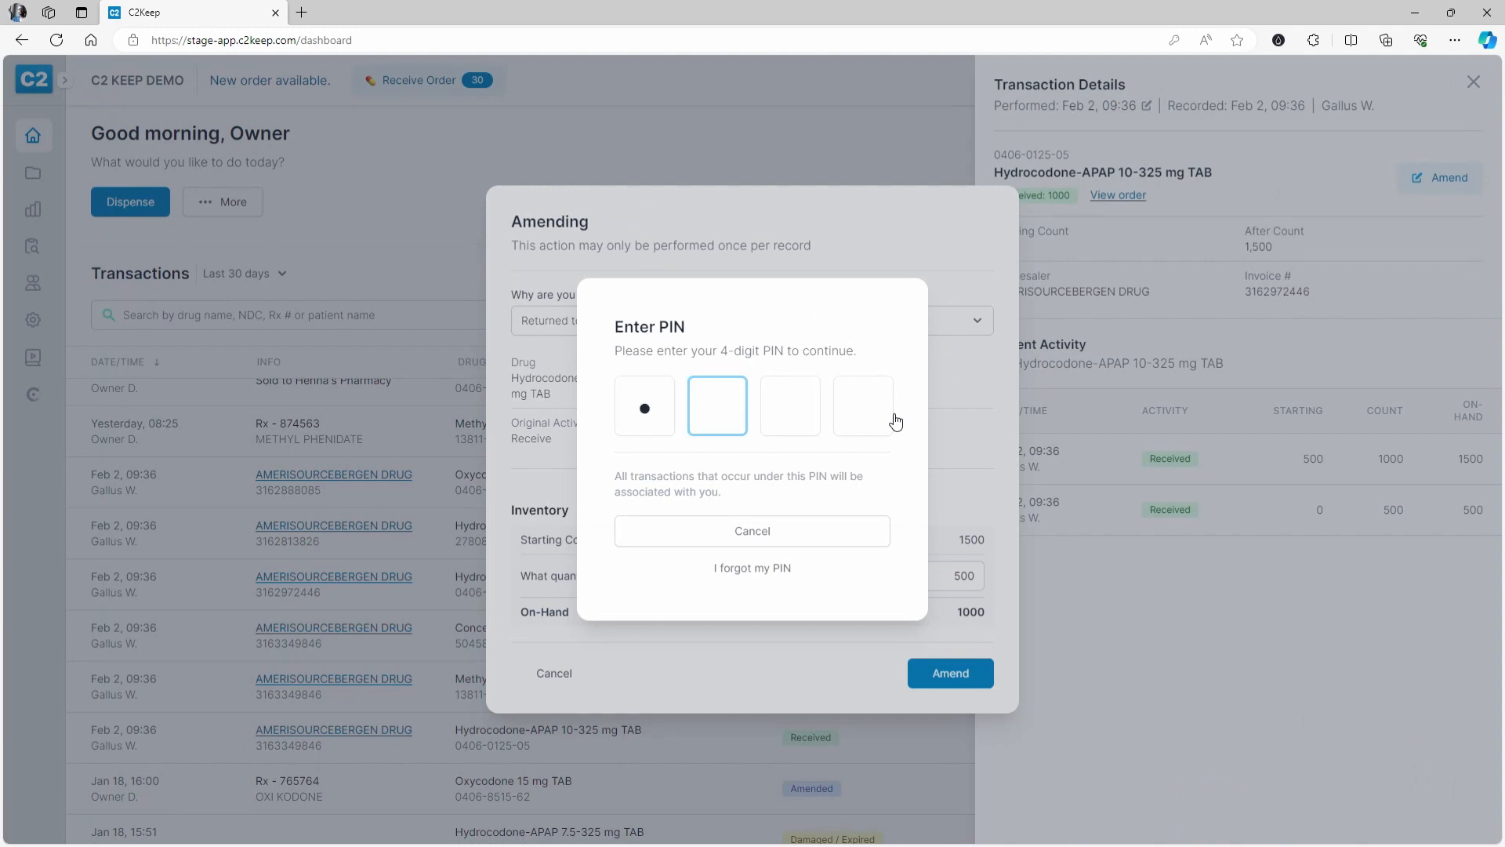
type("****")
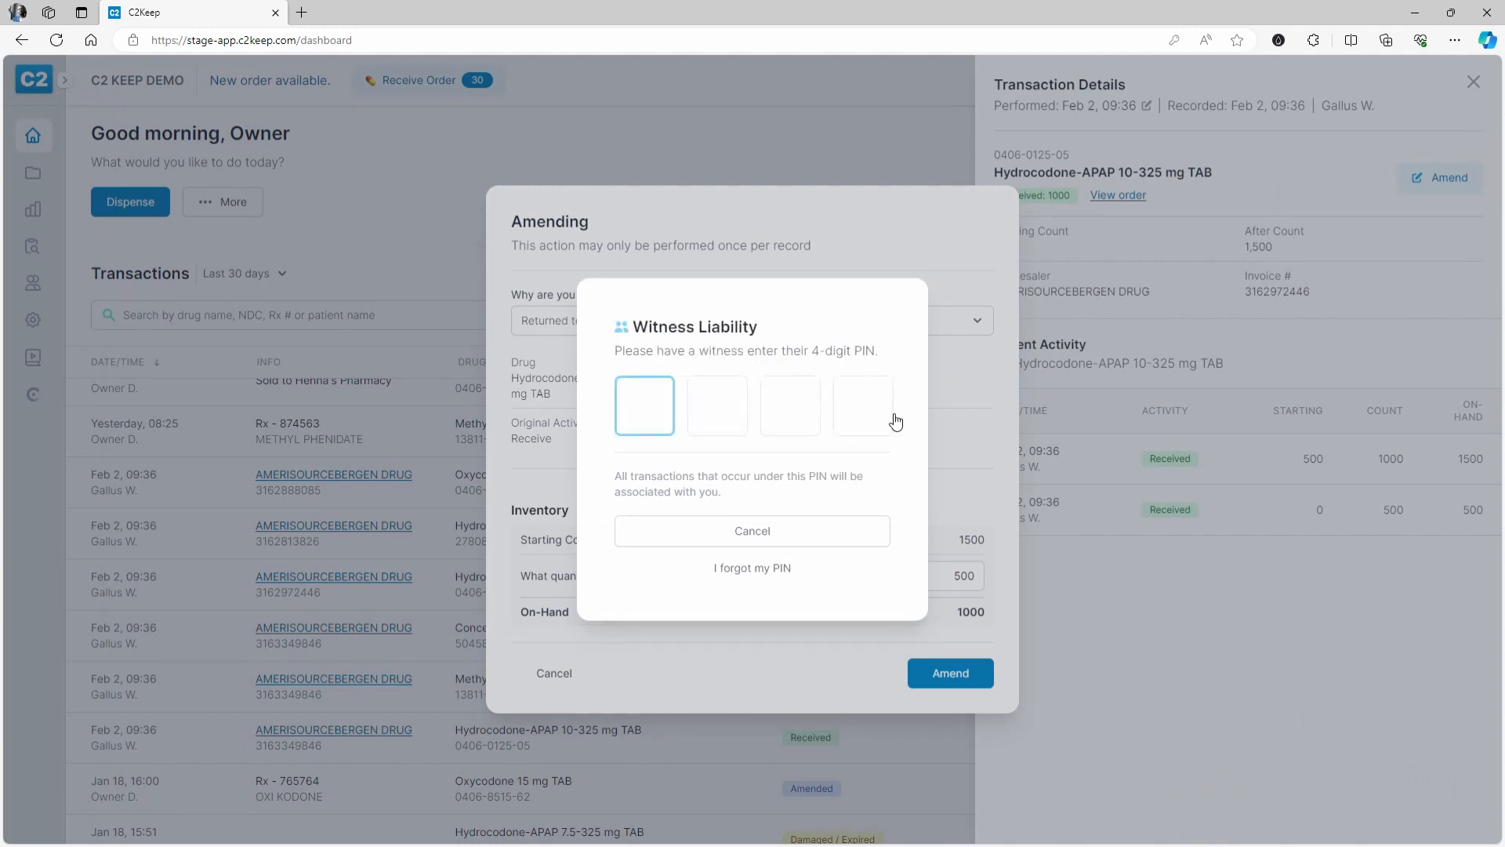
type("****")
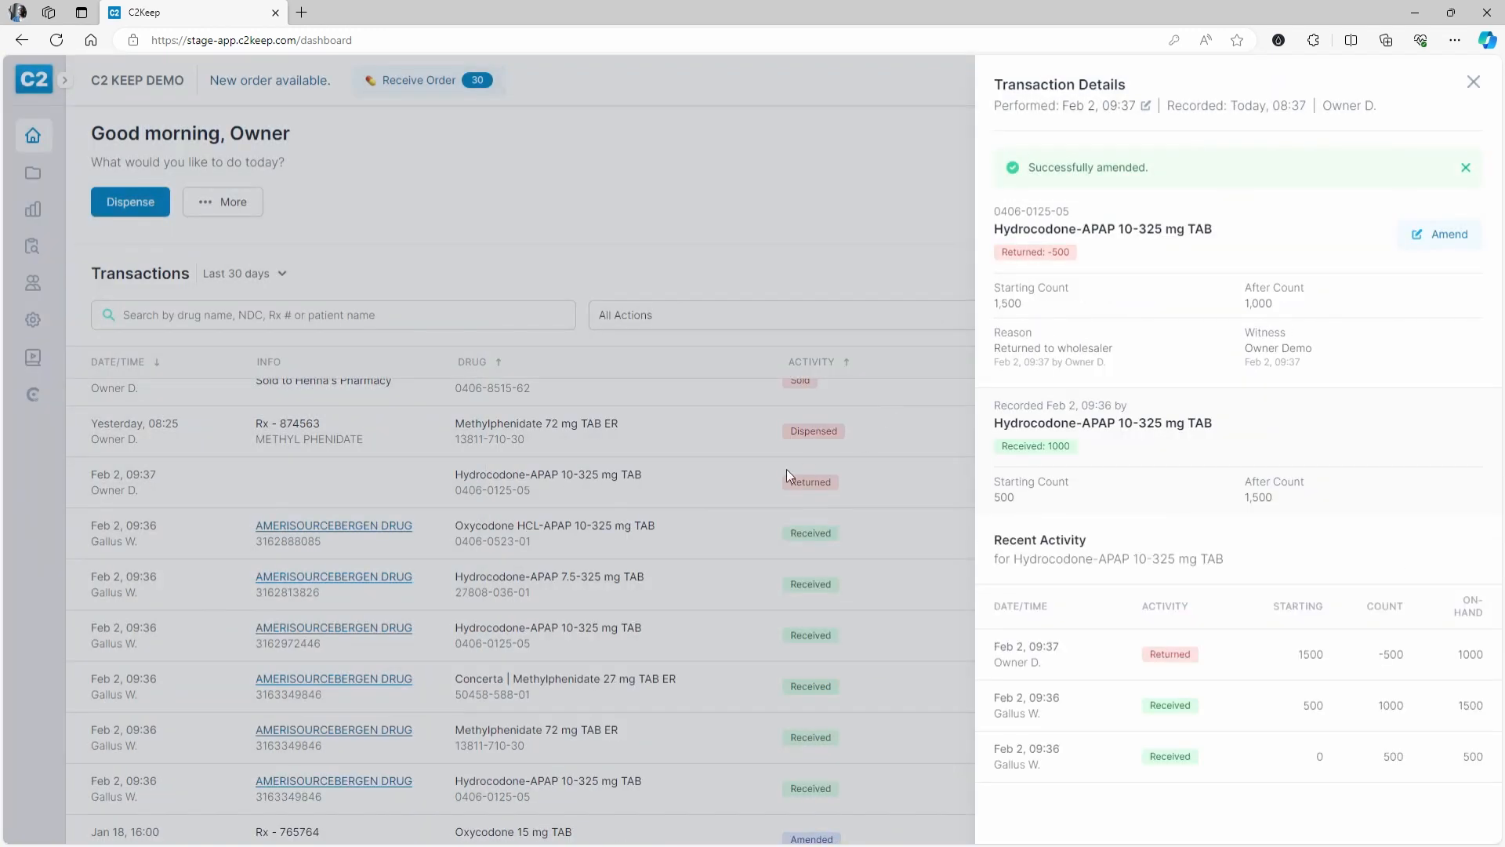
- Inspect the new Hydrocodone Returned entry's reason and timestamp, then return to the top of the list
left_click(689, 492)
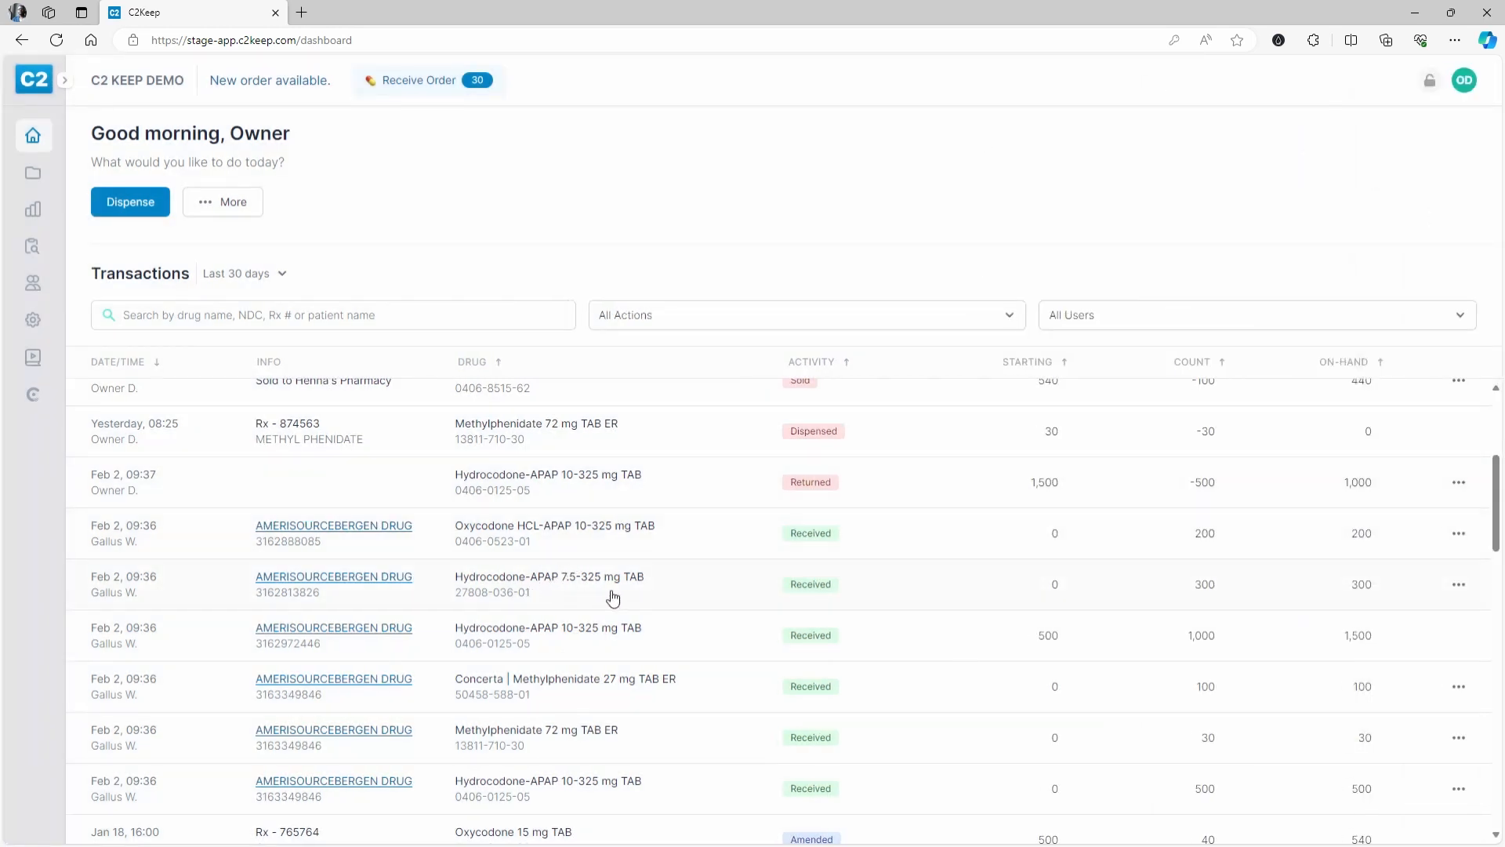
left_click(581, 647)
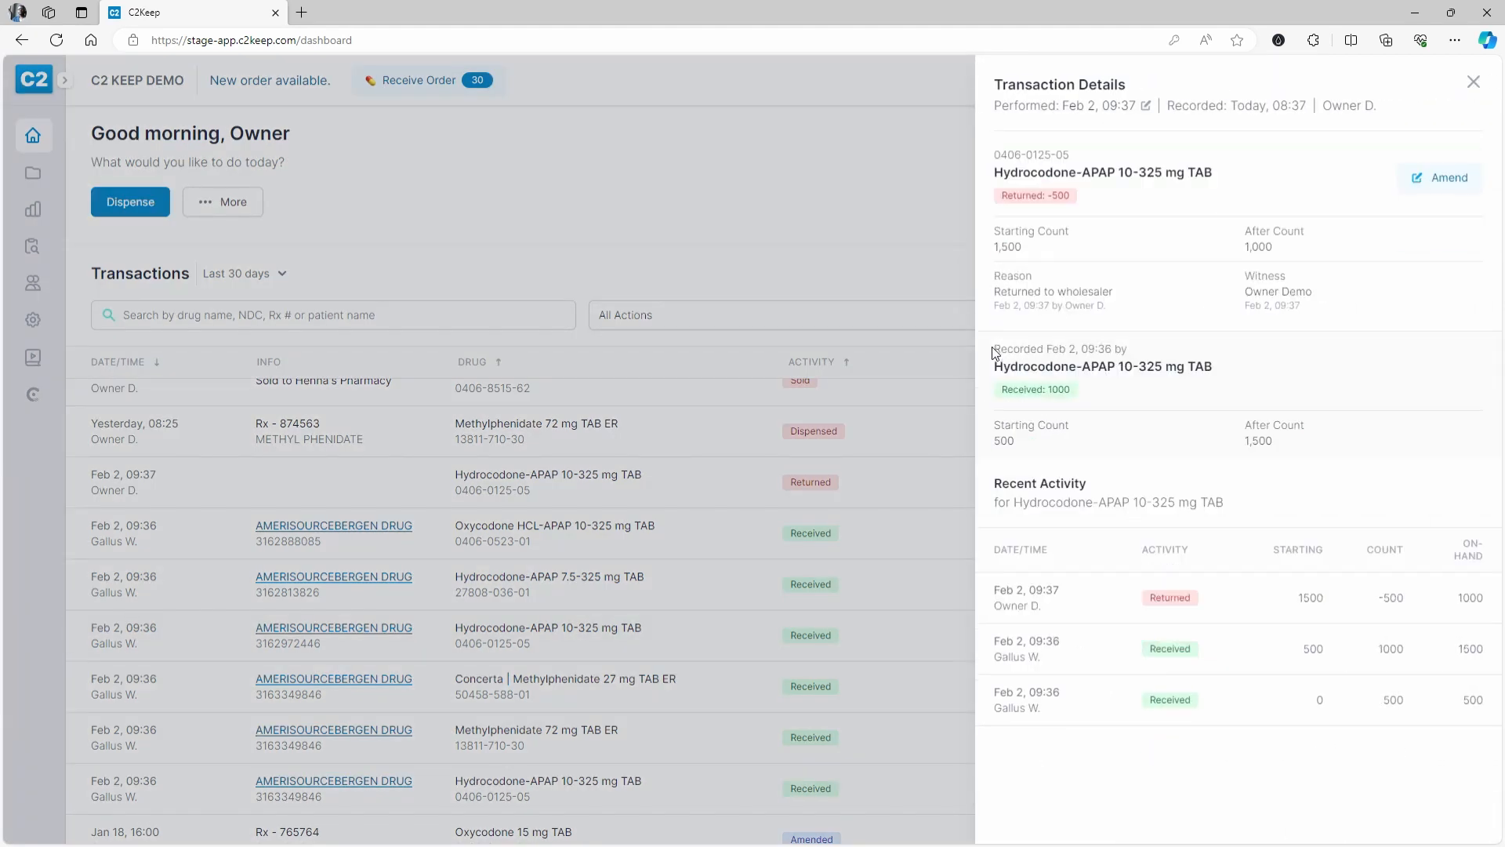
left_click_drag(1001, 292, 1103, 310)
left_click(1154, 313)
left_click(624, 501)
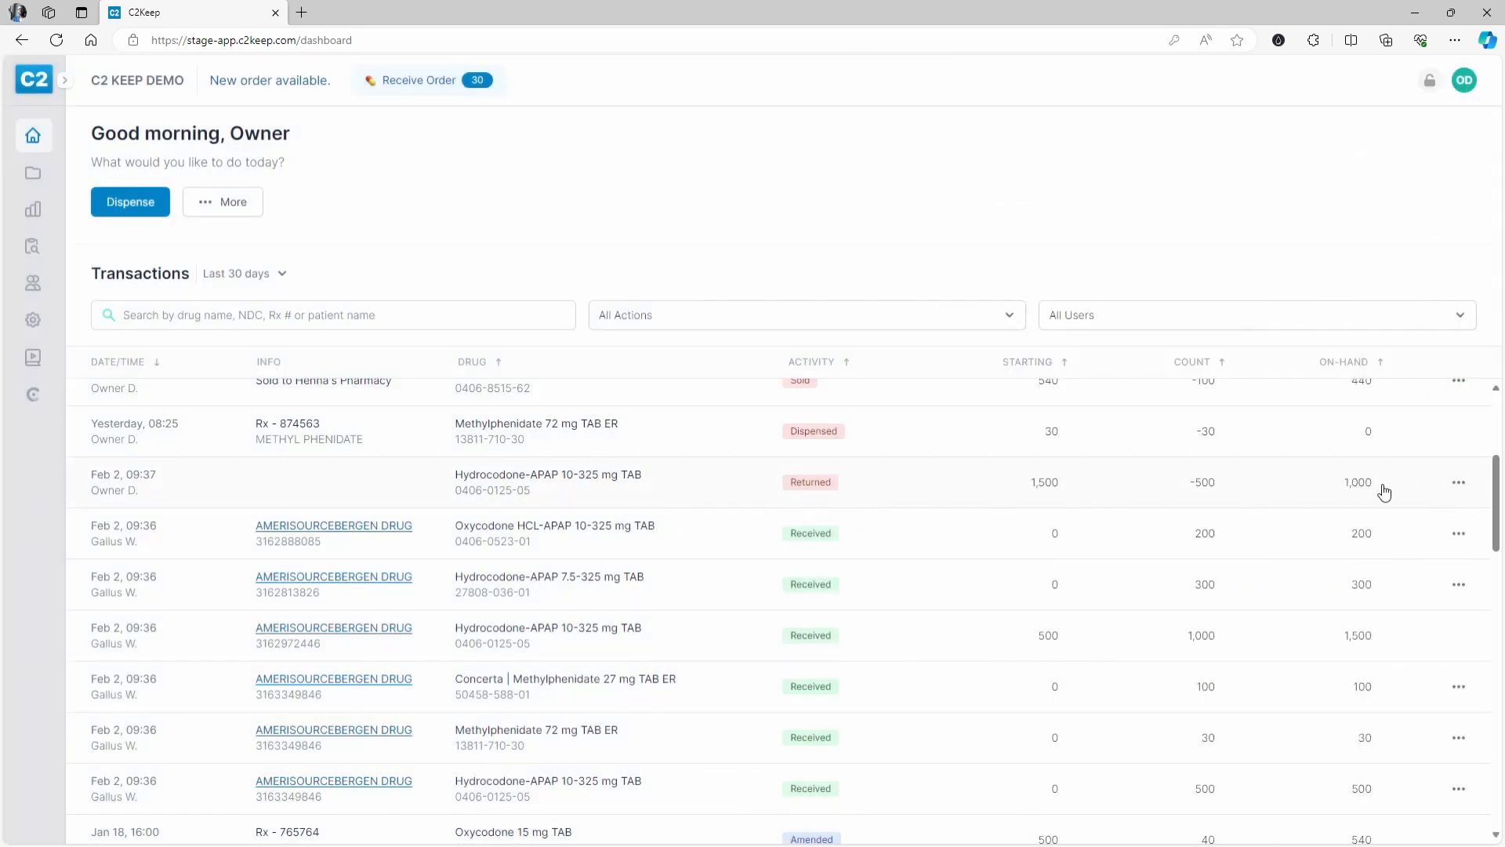
scroll(1364, 497, "up", 3)
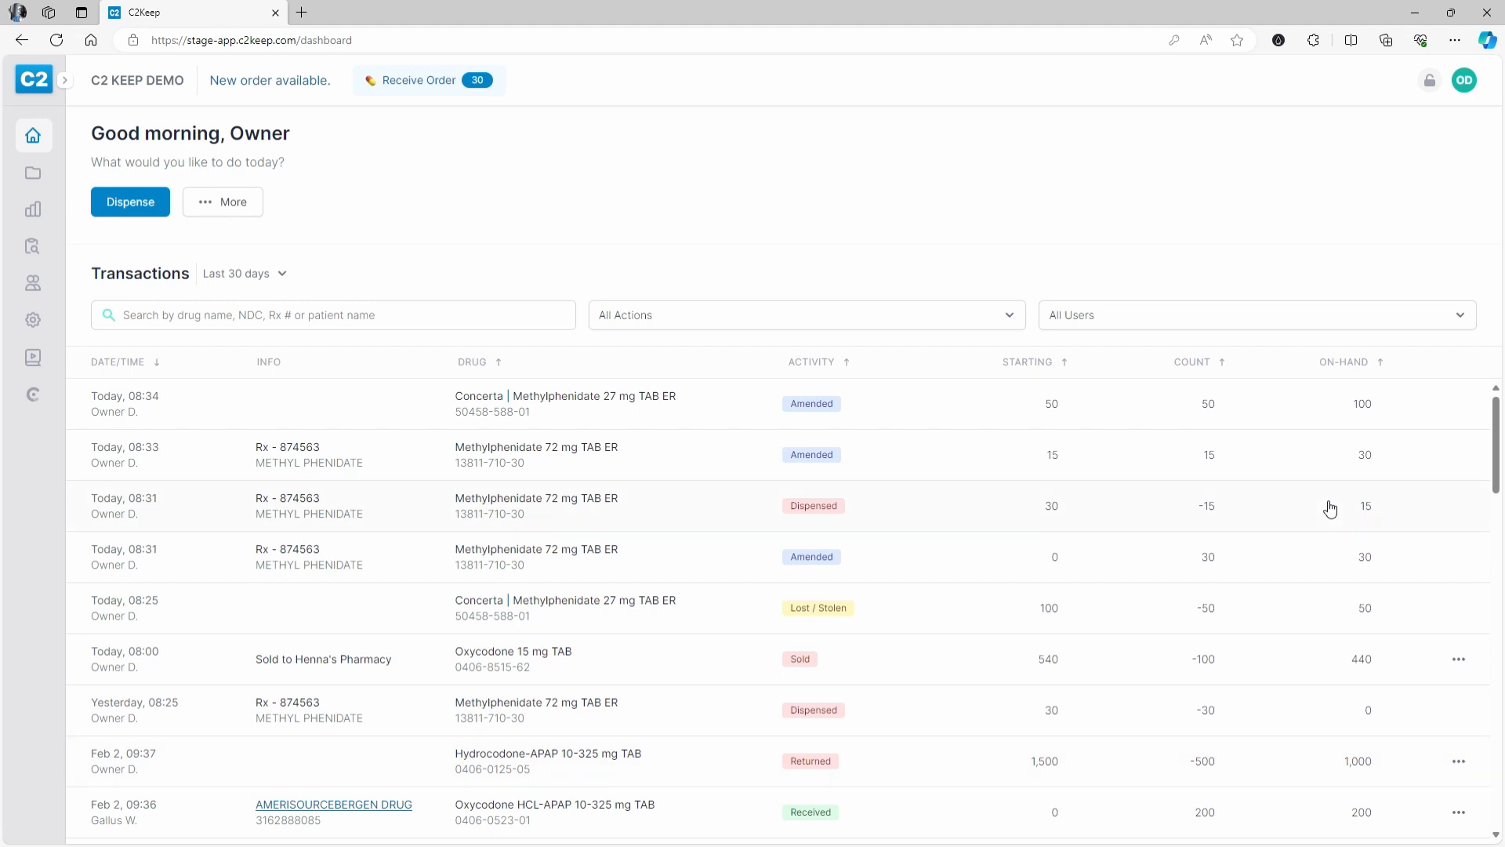